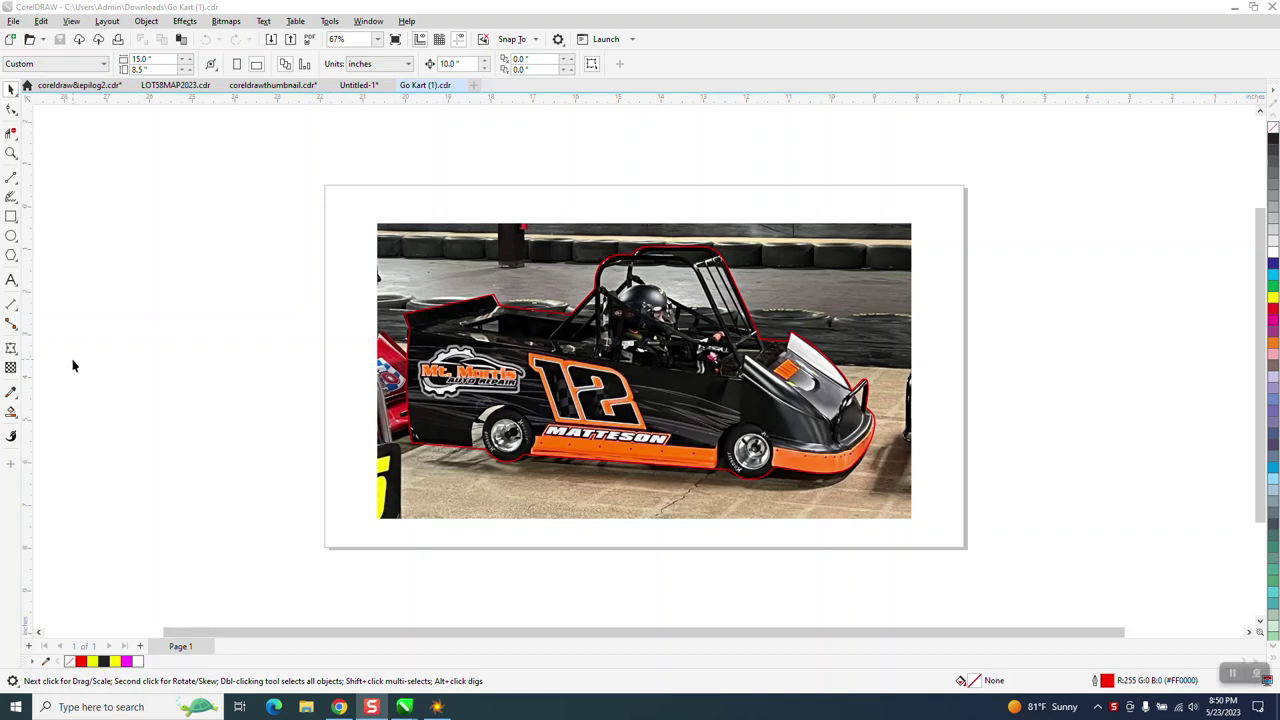
# Step: Zoom in closely on the red kart outline to inspect it
pyautogui.click(11, 153)
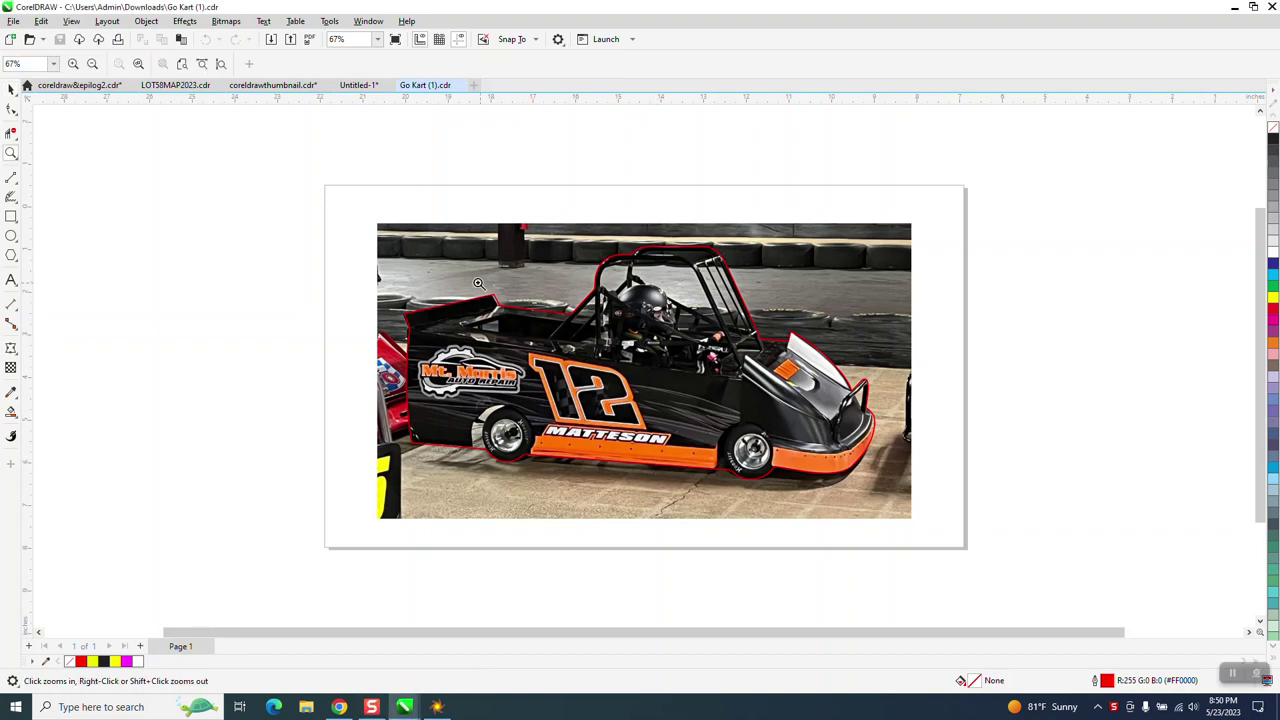
pyautogui.moveTo(460, 265); pyautogui.dragTo(963, 470)
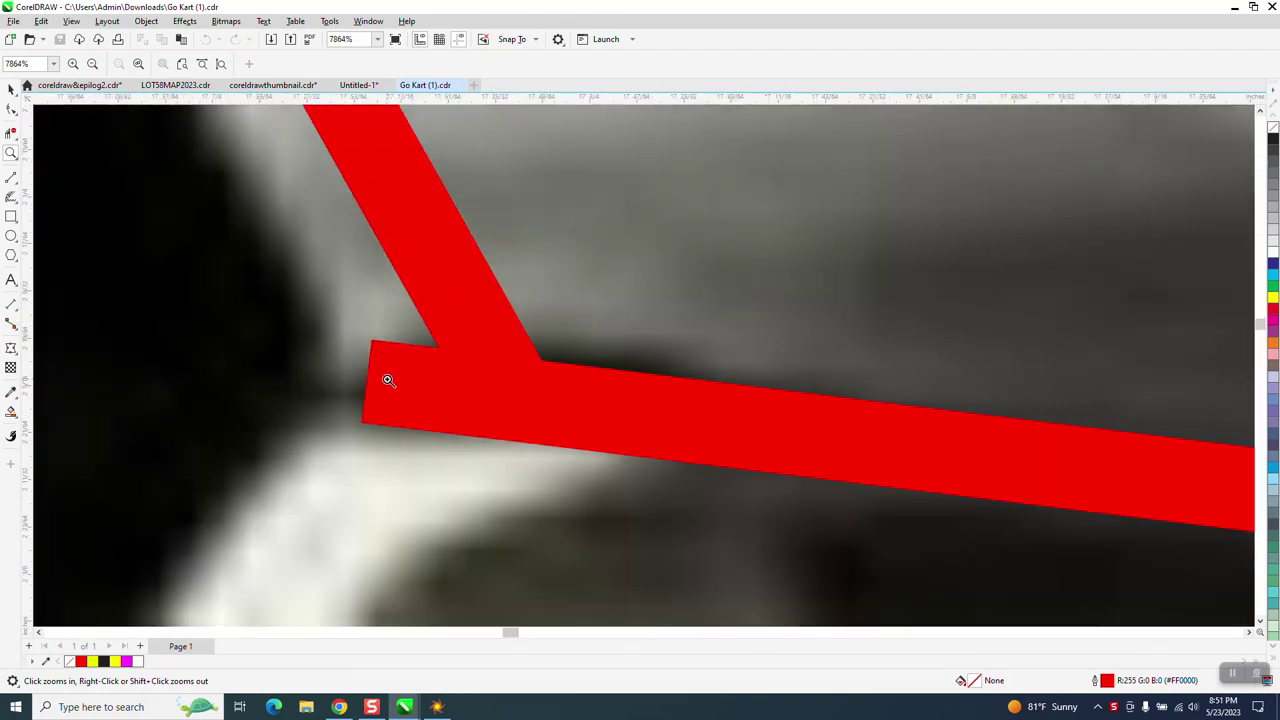
pyautogui.scroll(-1, 387, 383)
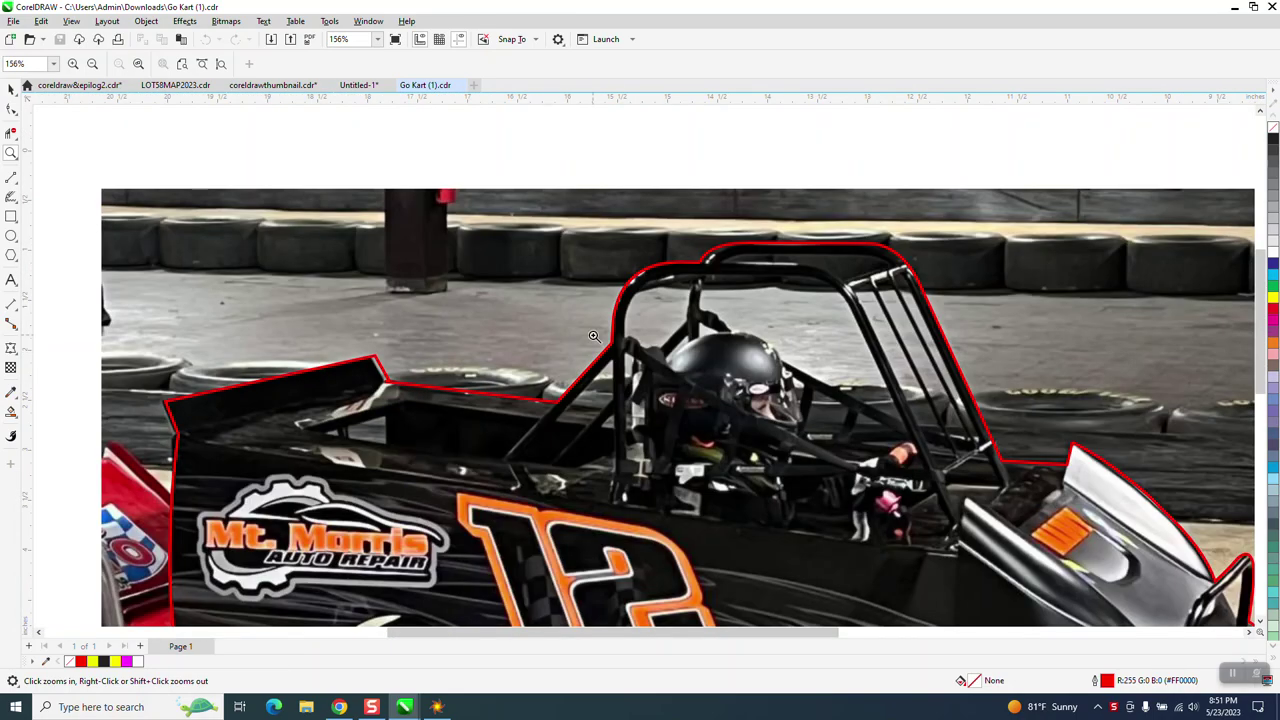
pyautogui.scroll(5, 719, 265)
pyautogui.scroll(-2, 700, 323)
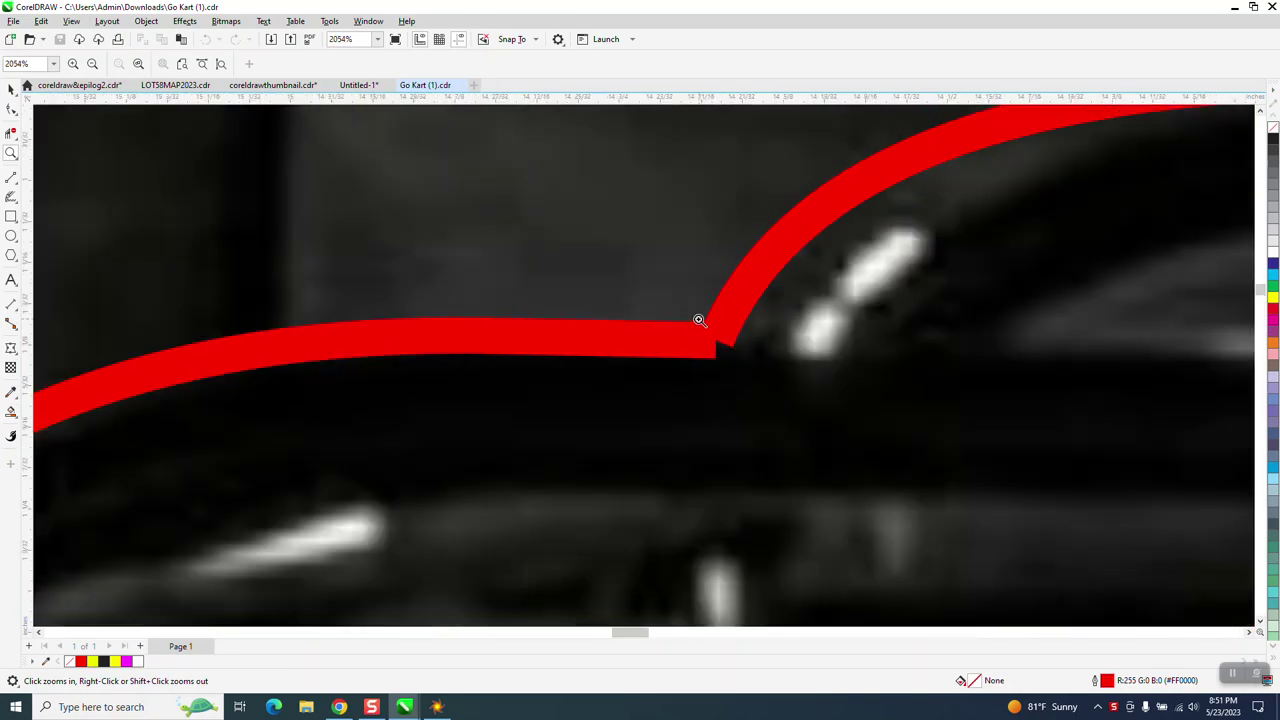
pyautogui.scroll(-2, 596, 310)
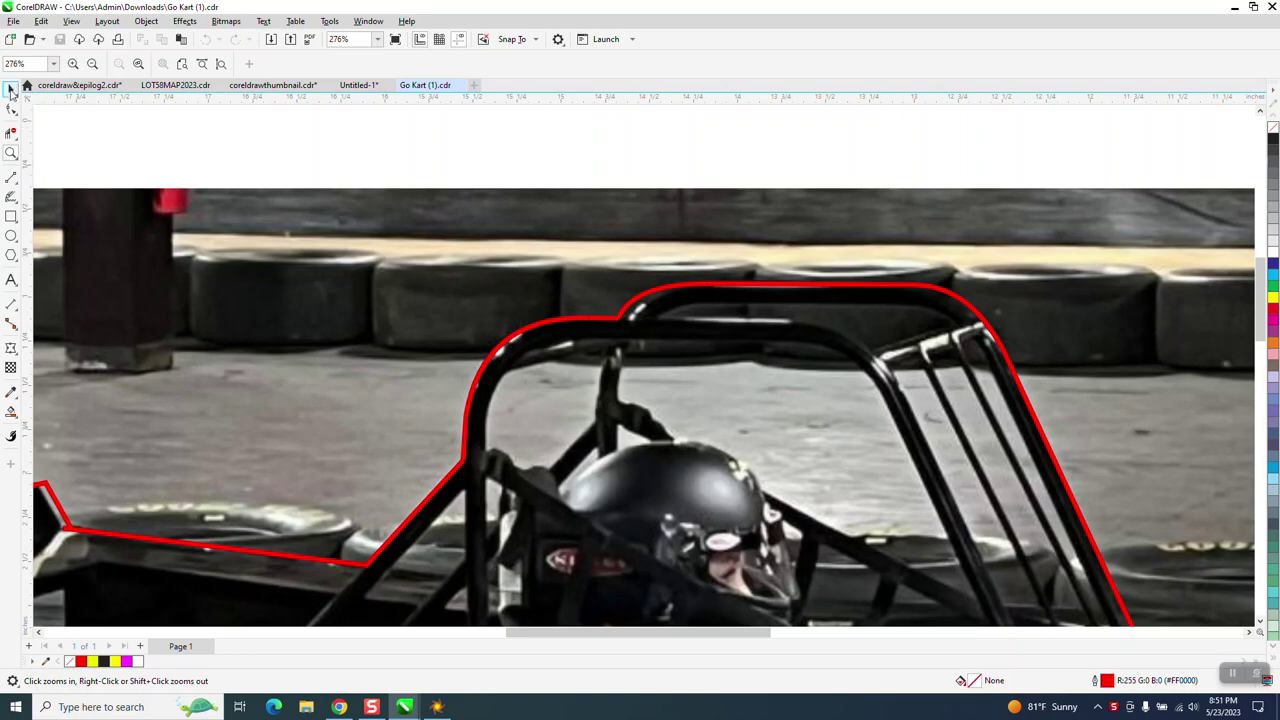
pyautogui.click(11, 88)
pyautogui.scroll(-2, 300, 310)
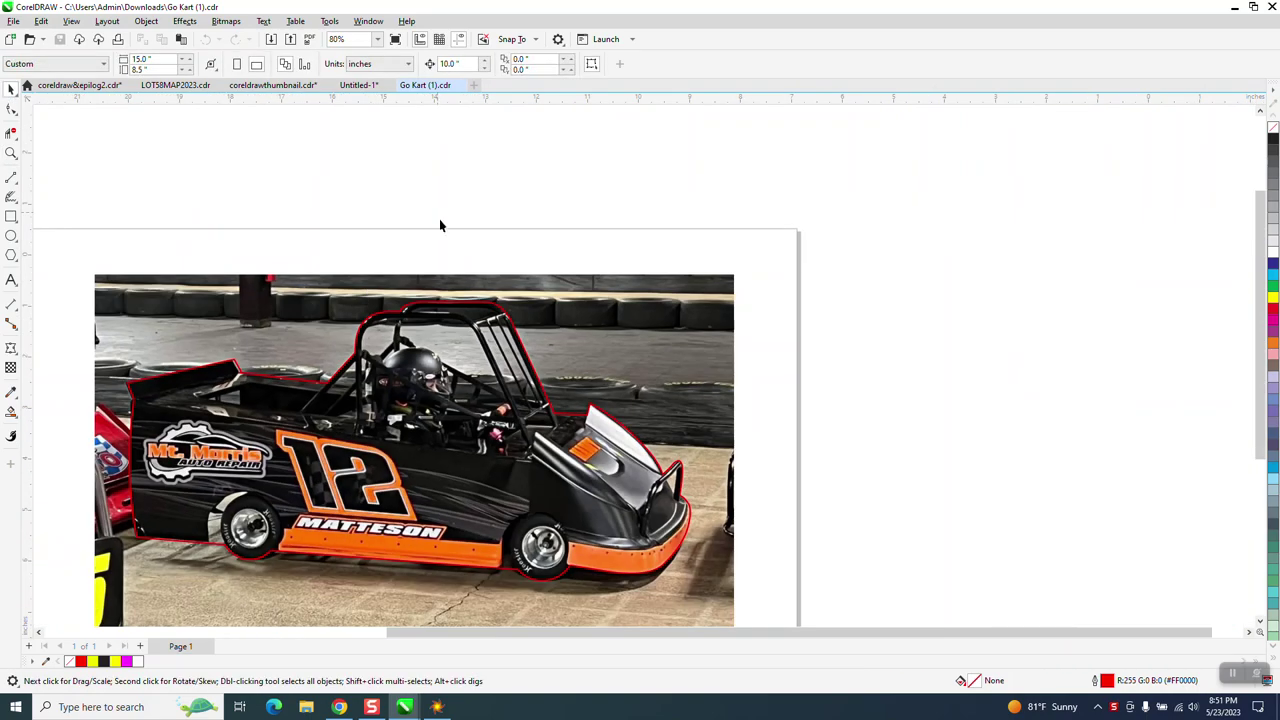
# Step: Set the nudge distance to 13" and shift the kart photo 13 inches right
pyautogui.click(474, 289)
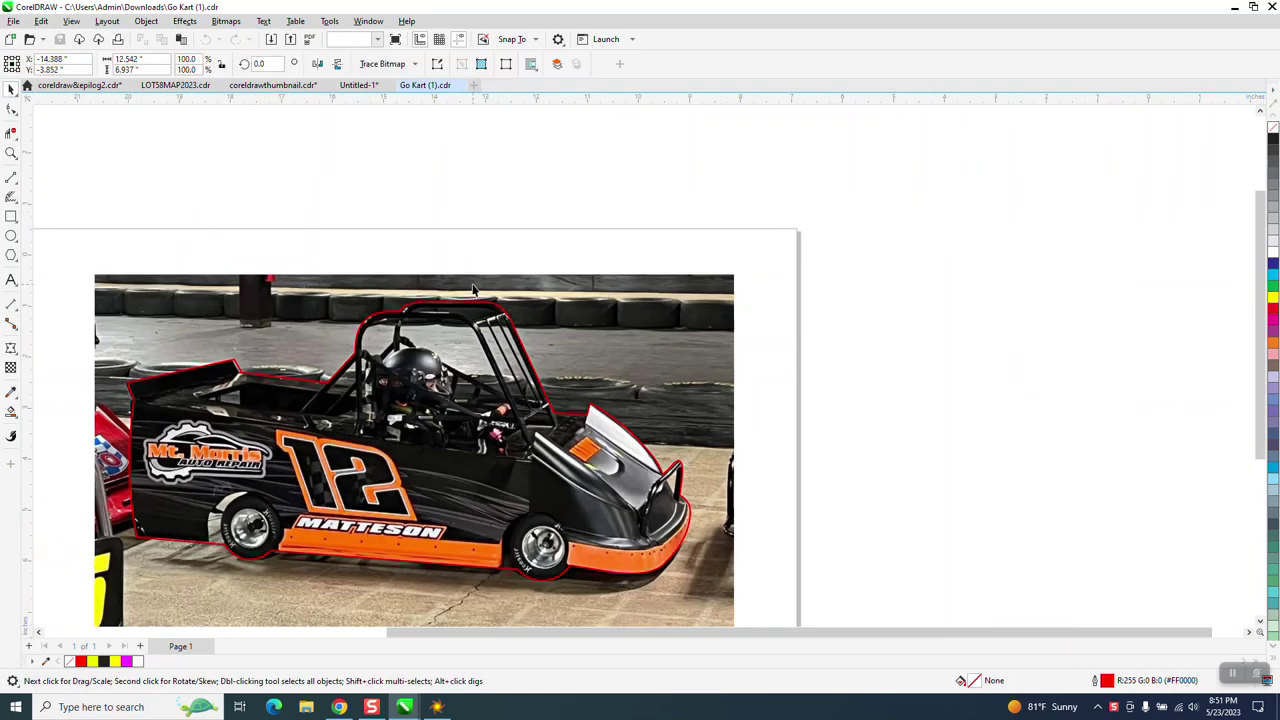
pyautogui.click(156, 134)
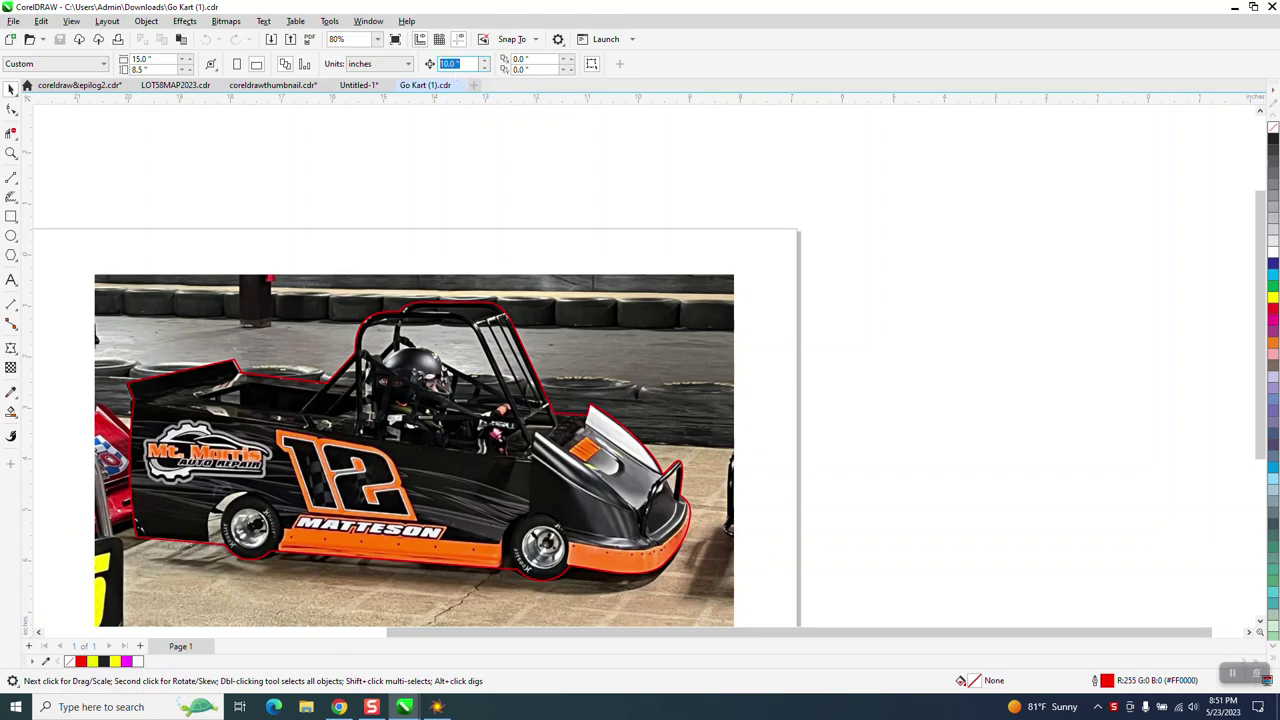
pyautogui.write('13')
pyautogui.click(651, 284)
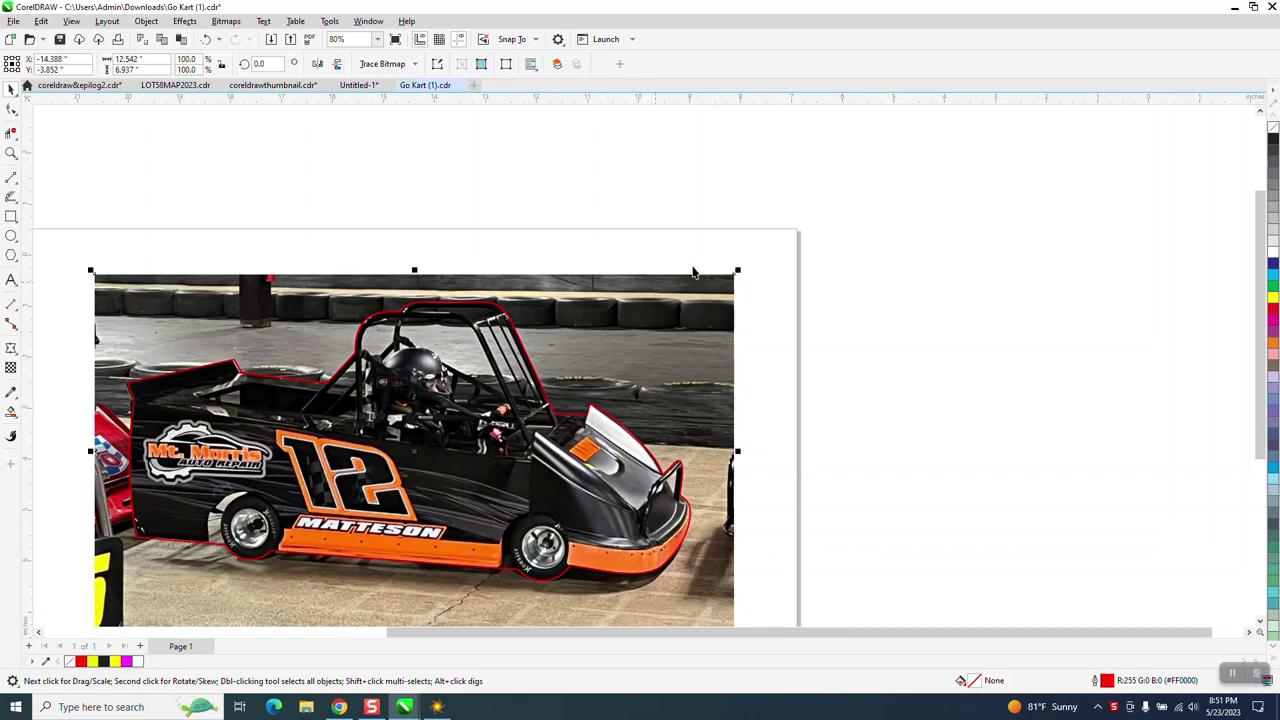
pyautogui.press('Right')
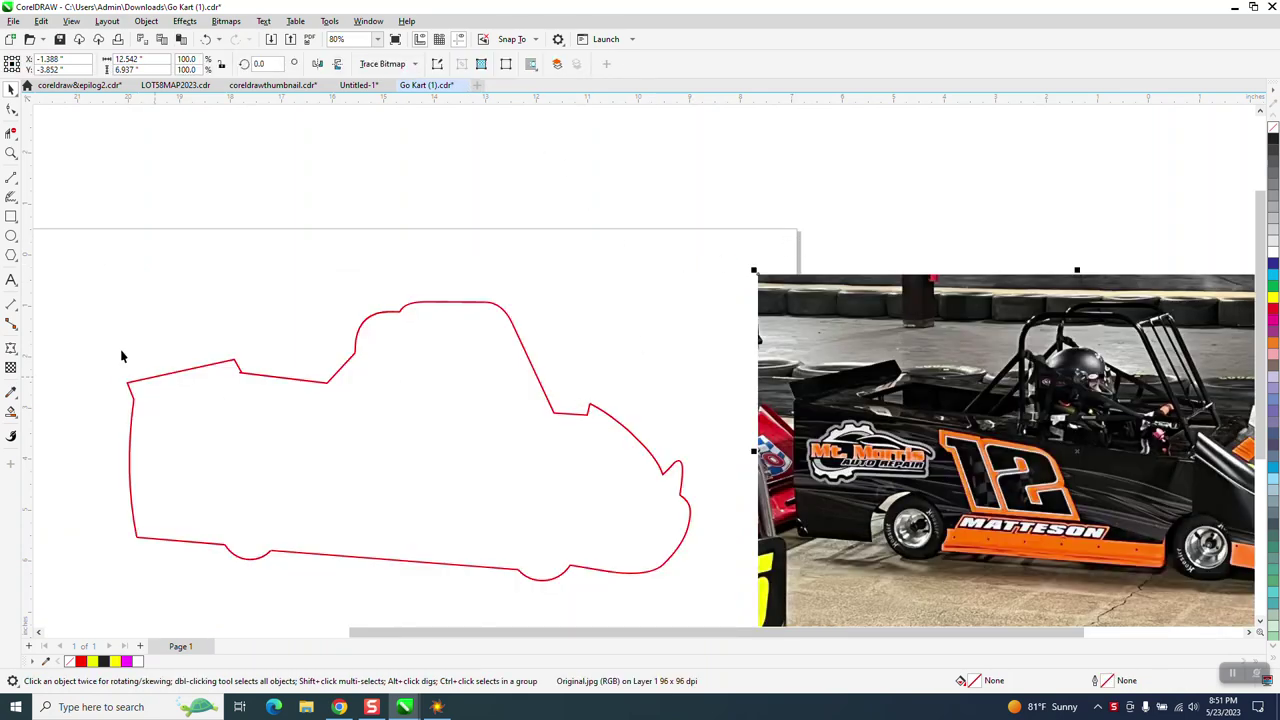
pyautogui.click(11, 216)
# Step: Draw a rectangle around the kart outline, test a blue Smart Fill inside it, then undo
pyautogui.moveTo(60, 266); pyautogui.dragTo(701, 612)
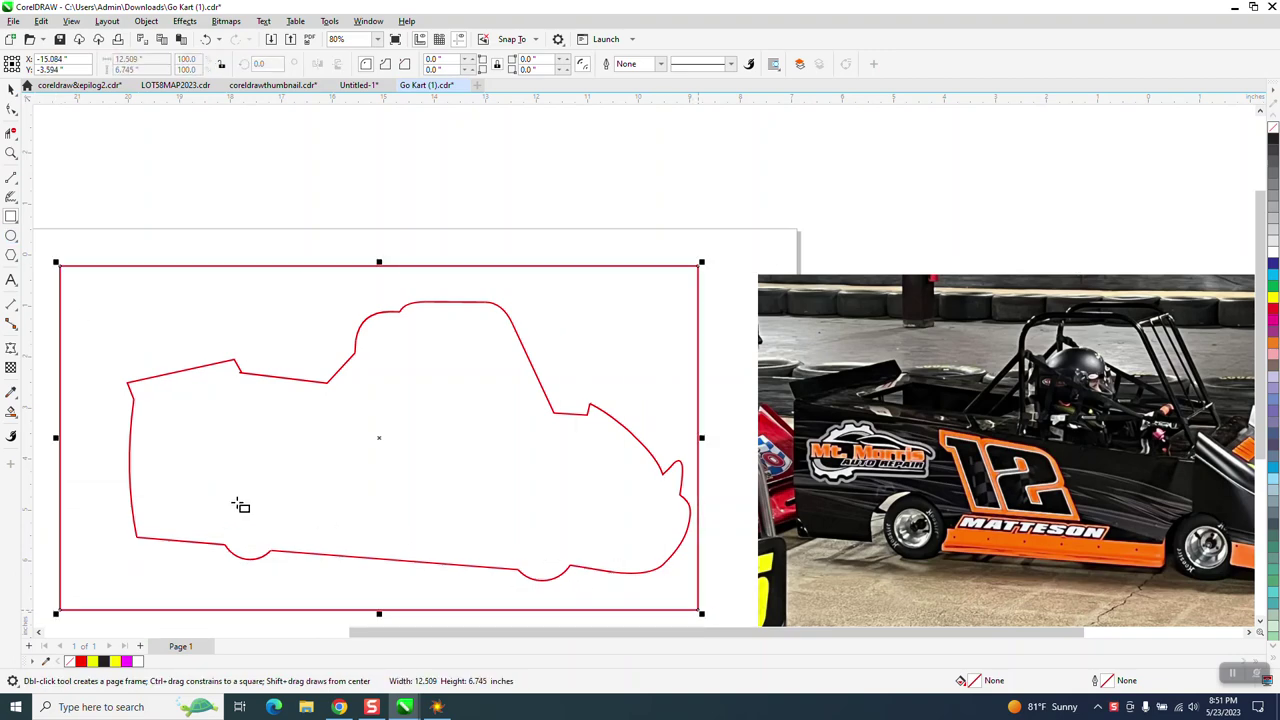
pyautogui.click(11, 410)
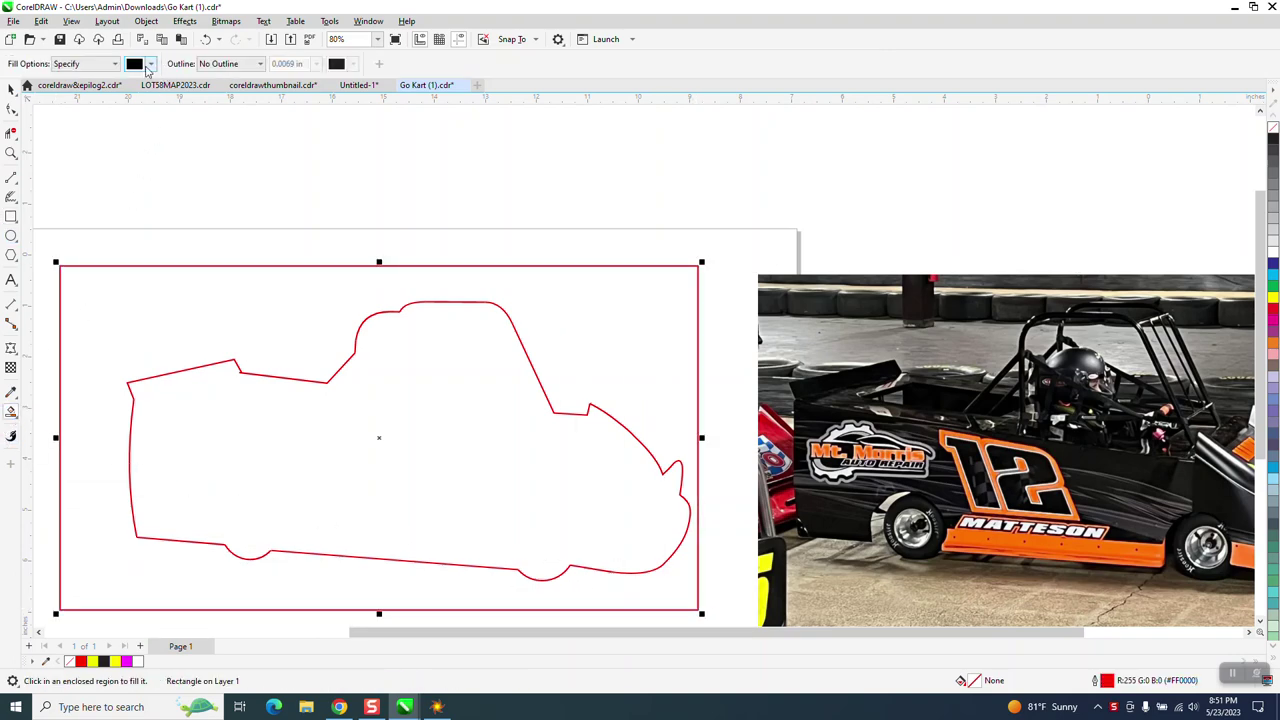
pyautogui.click(150, 64)
pyautogui.click(192, 147)
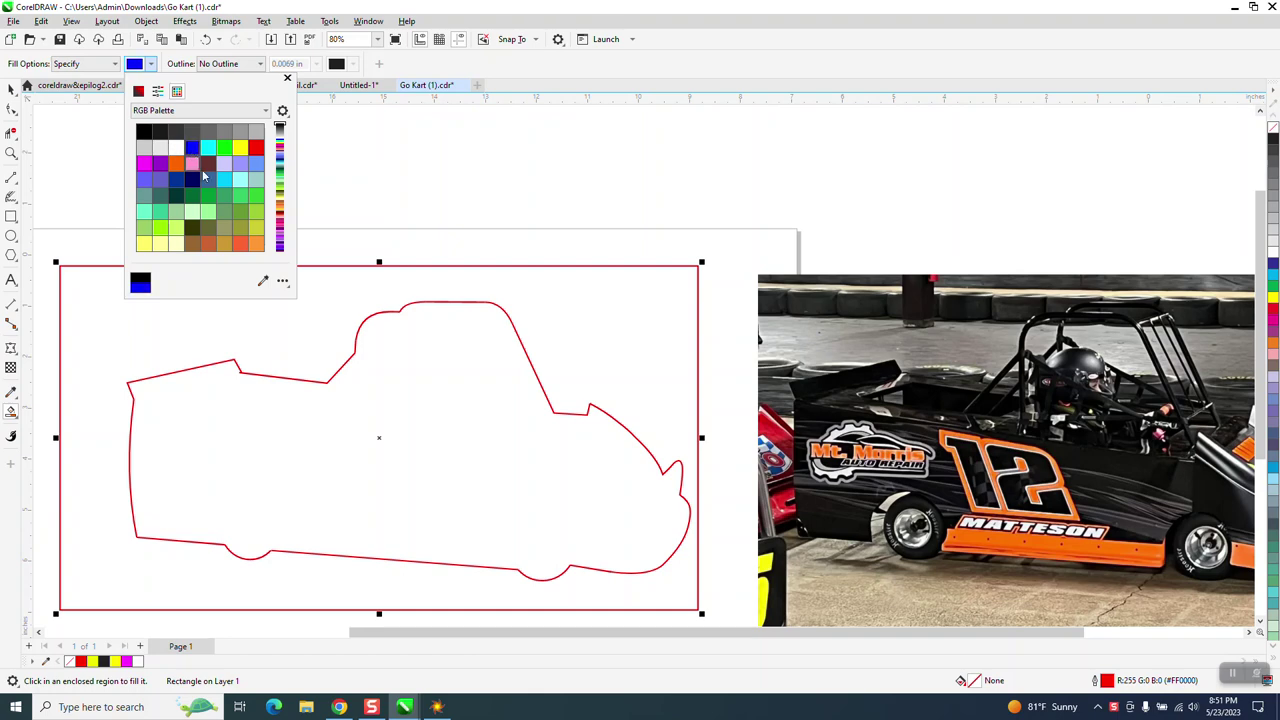
pyautogui.click(389, 407)
pyautogui.click(207, 39)
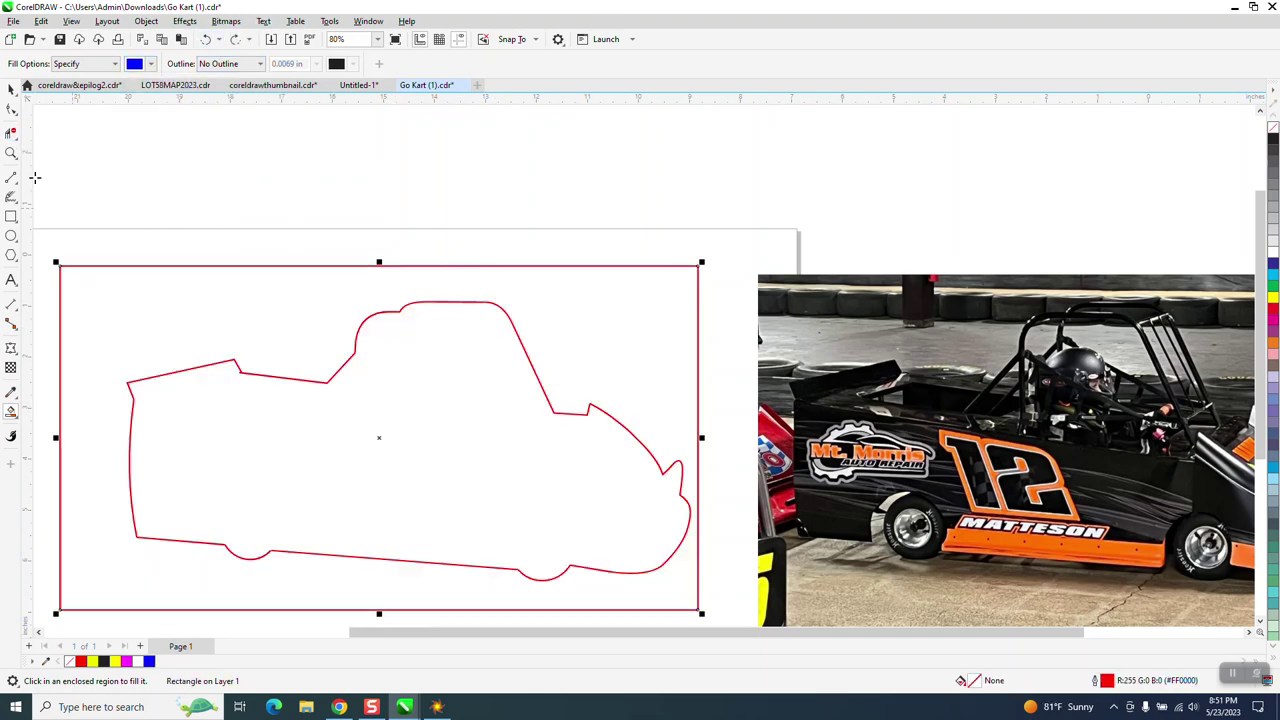
# Step: Zoom in on a corner of the kart outline to check the lines
pyautogui.click(11, 153)
pyautogui.moveTo(232, 362); pyautogui.dragTo(279, 375)
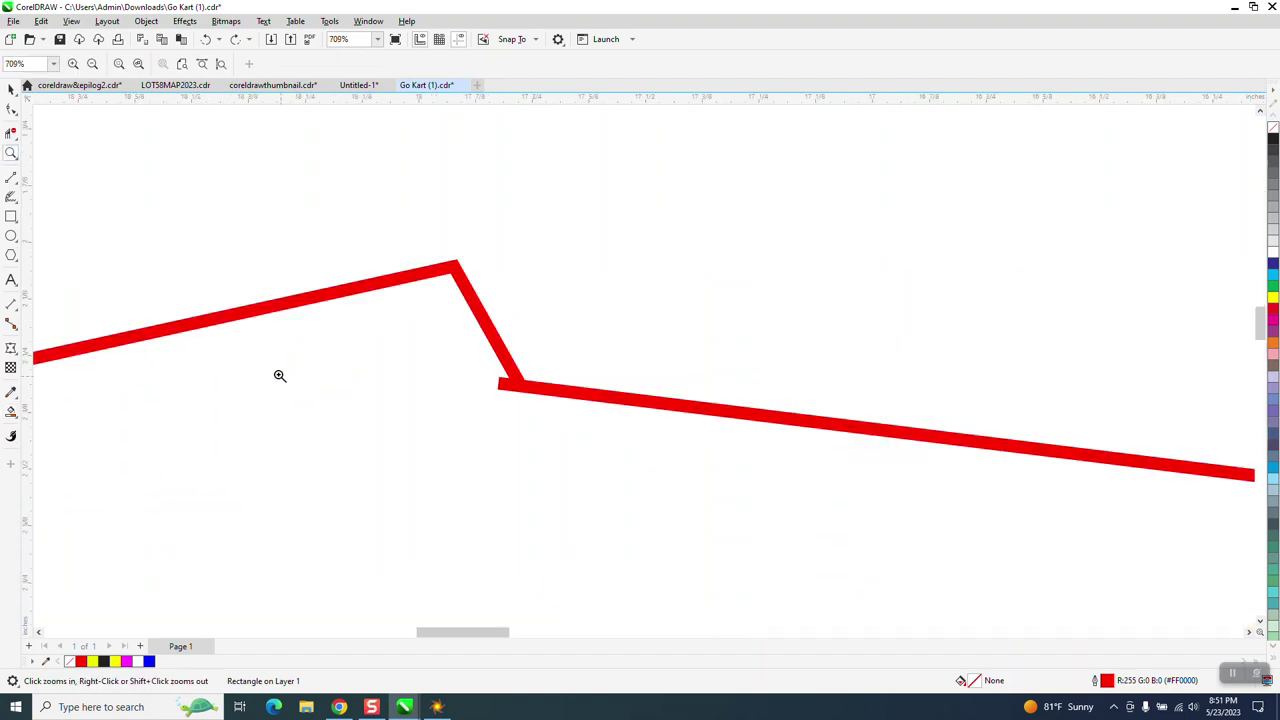
pyautogui.click(11, 89)
pyautogui.scroll(-5, 420, 348)
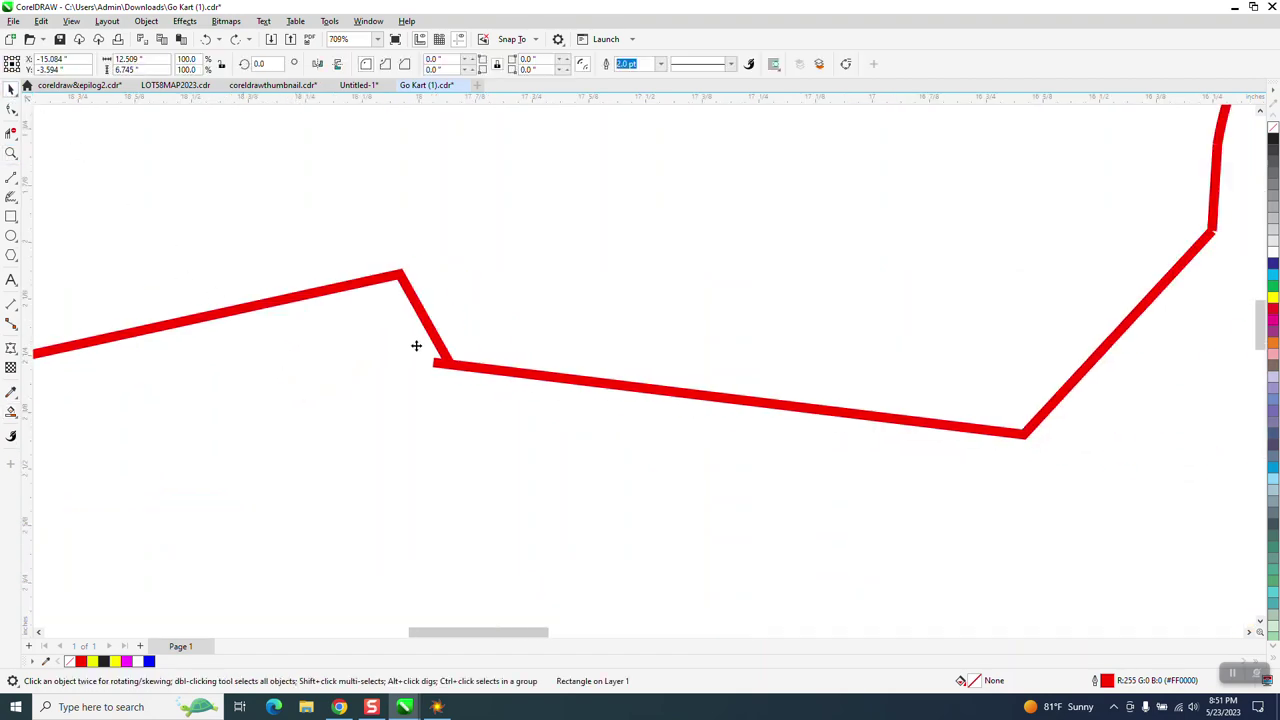
pyautogui.scroll(-2, 346, 291)
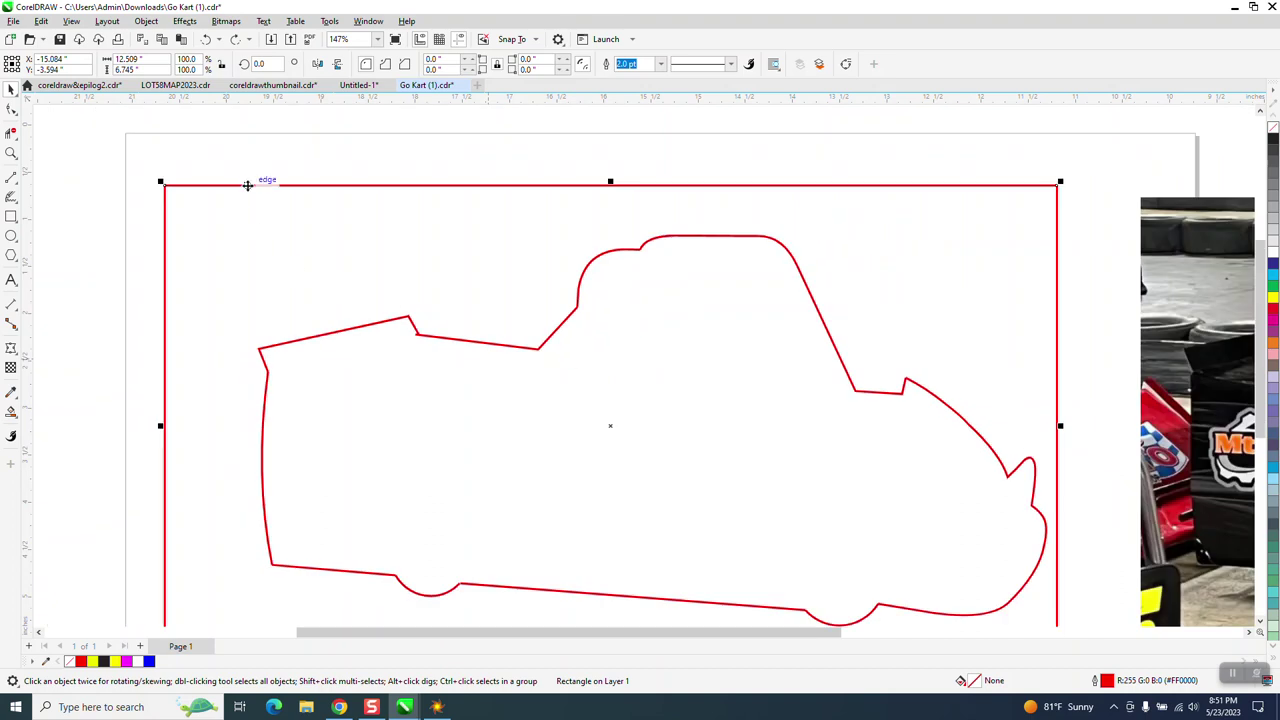
# Step: Set the kart outline group's outline width to Hairline
pyautogui.click(330, 330)
pyautogui.click(337, 340)
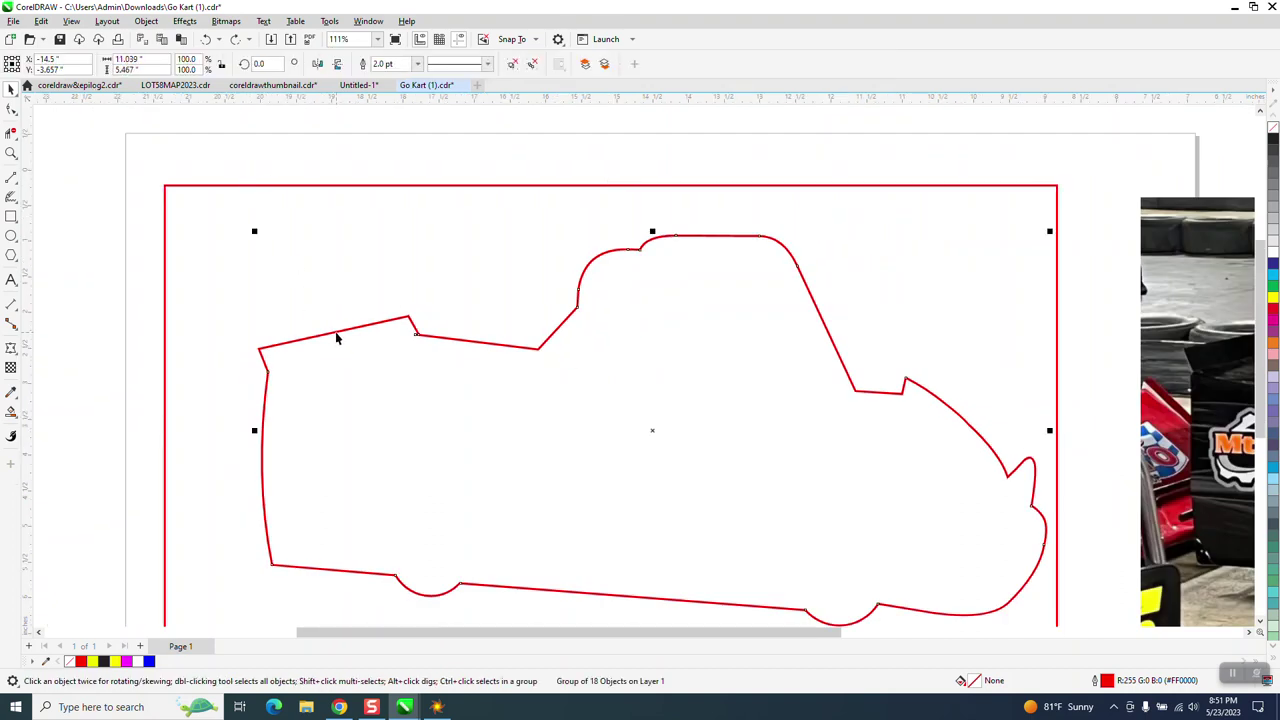
pyautogui.click(417, 63)
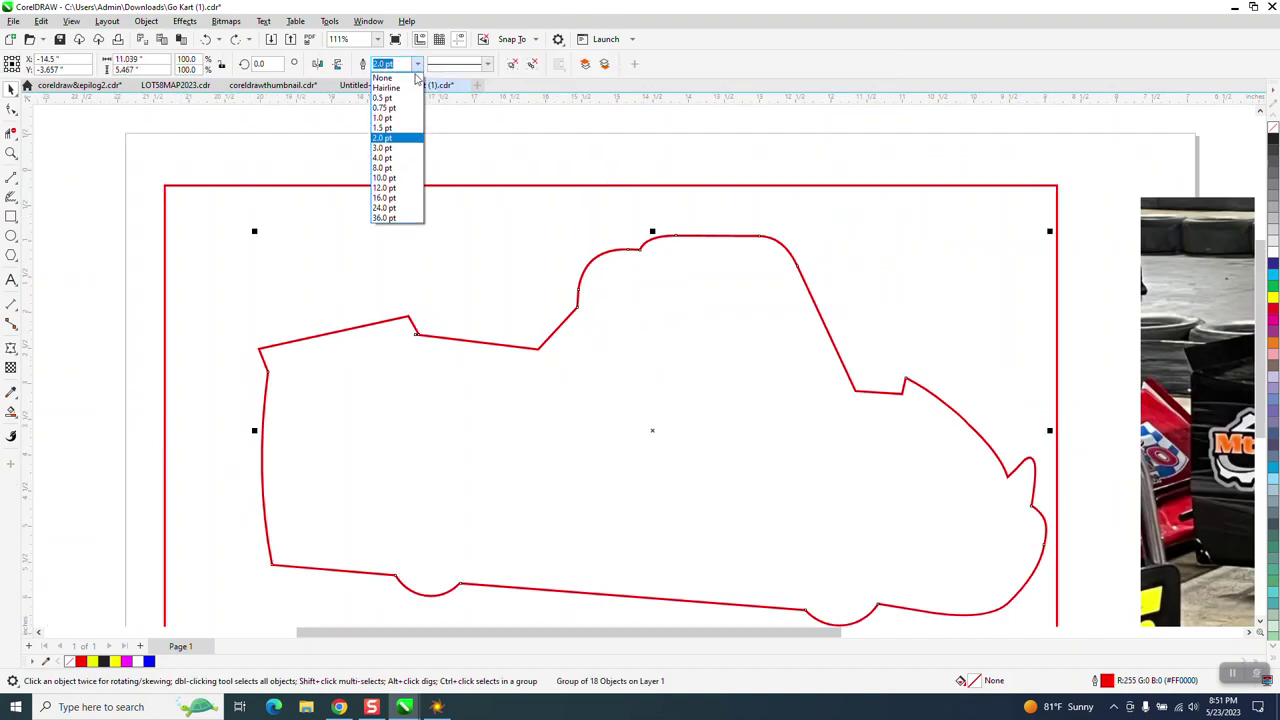
pyautogui.click(387, 87)
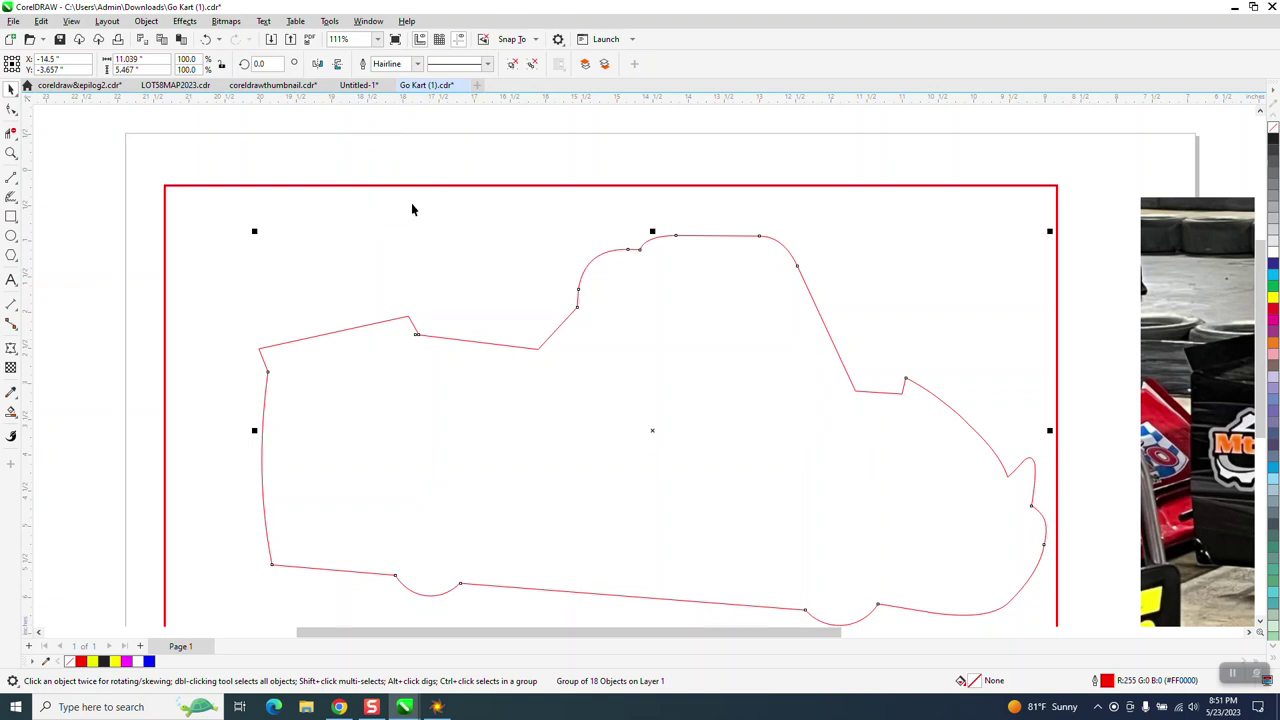
# Step: Zoom in on a corner of the outline to inspect where segments meet
pyautogui.click(11, 153)
pyautogui.moveTo(470, 360); pyautogui.dragTo(488, 373)
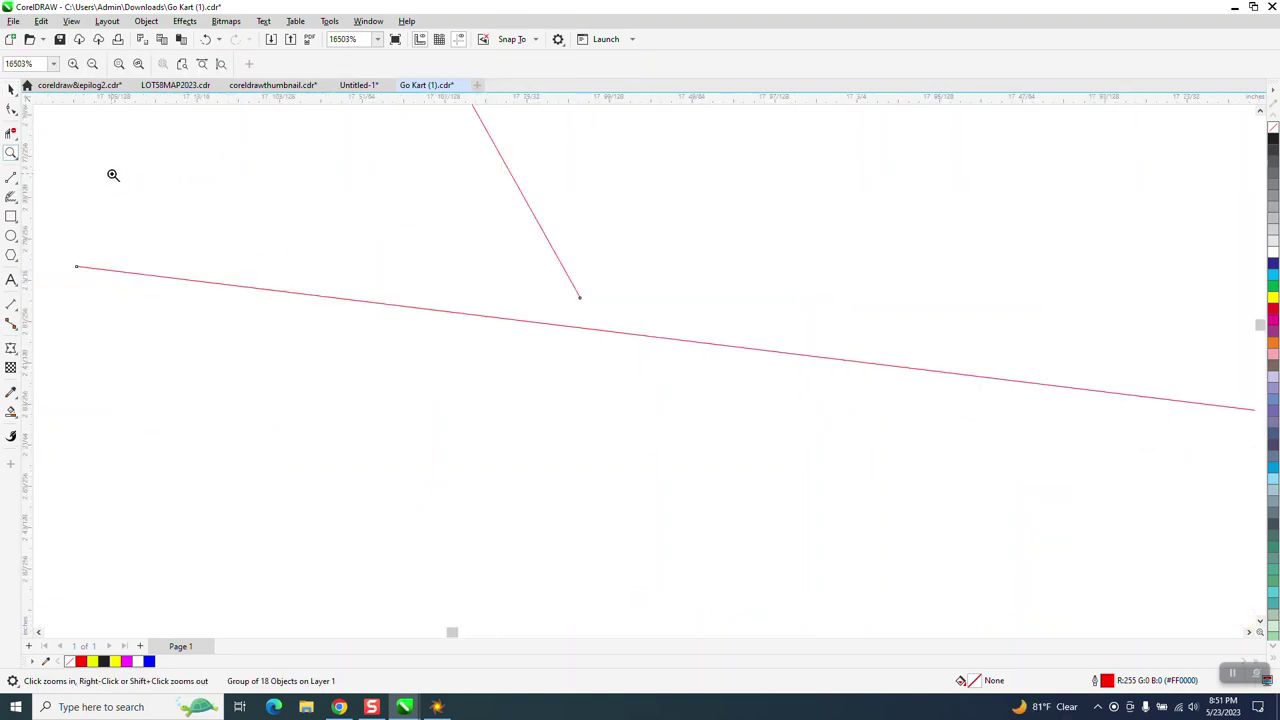
pyautogui.click(12, 110)
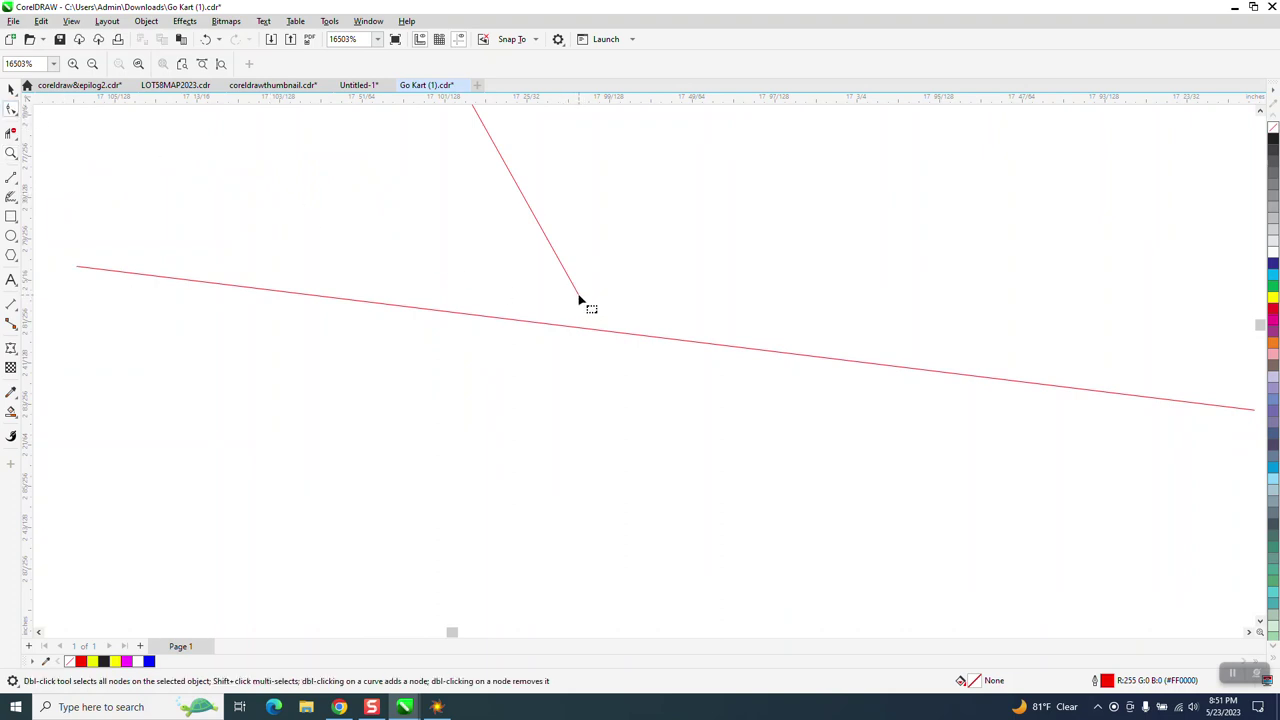
pyautogui.scroll(-2, 580, 305)
pyautogui.click(12, 88)
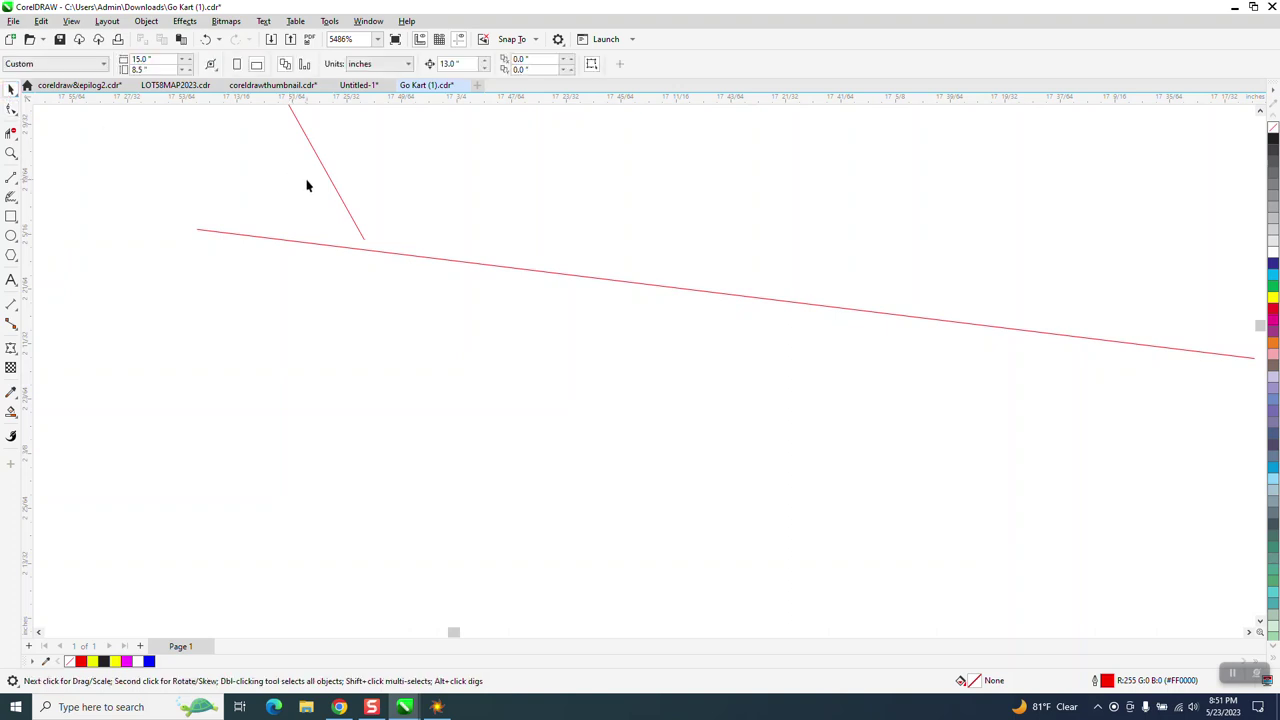
# Step: Ungroup the kart outline into 18 separate objects
pyautogui.click(331, 182)
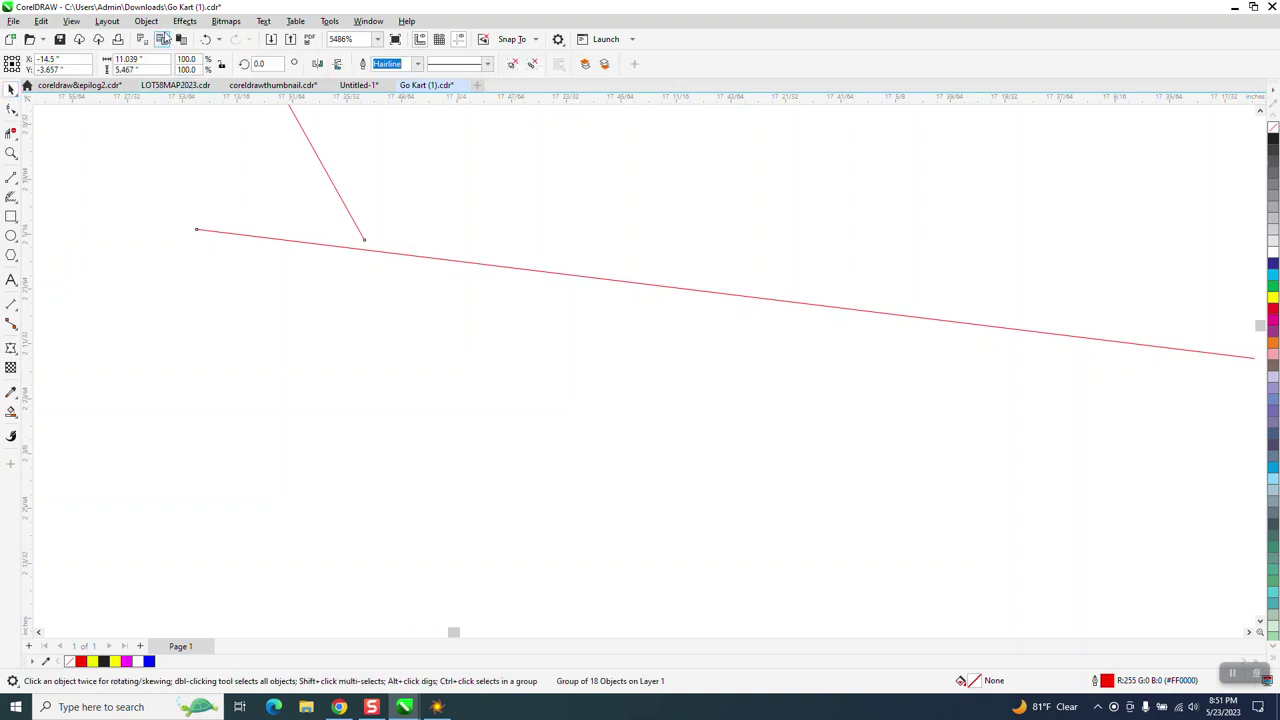
pyautogui.click(150, 22)
pyautogui.moveTo(203, 253)
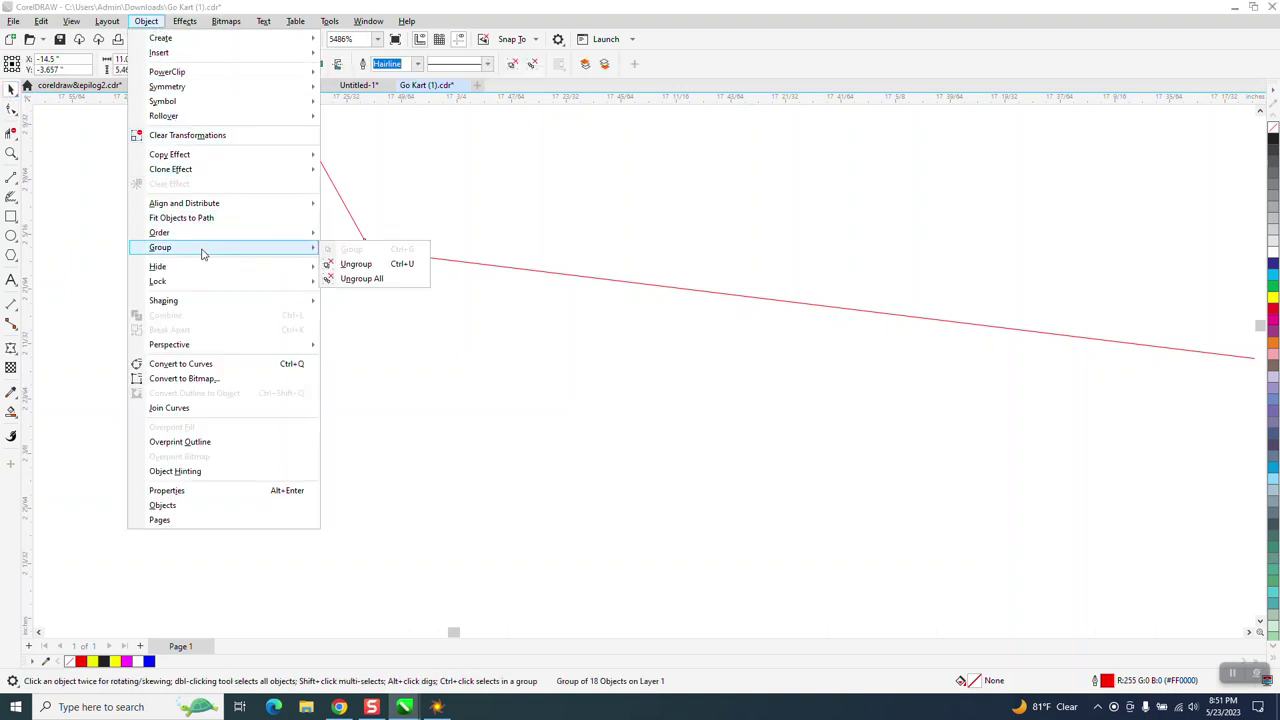
pyautogui.click(345, 263)
# Step: Close the corner gap by joining the diagonal line to the lower line and trimming the overhang
pyautogui.click(11, 153)
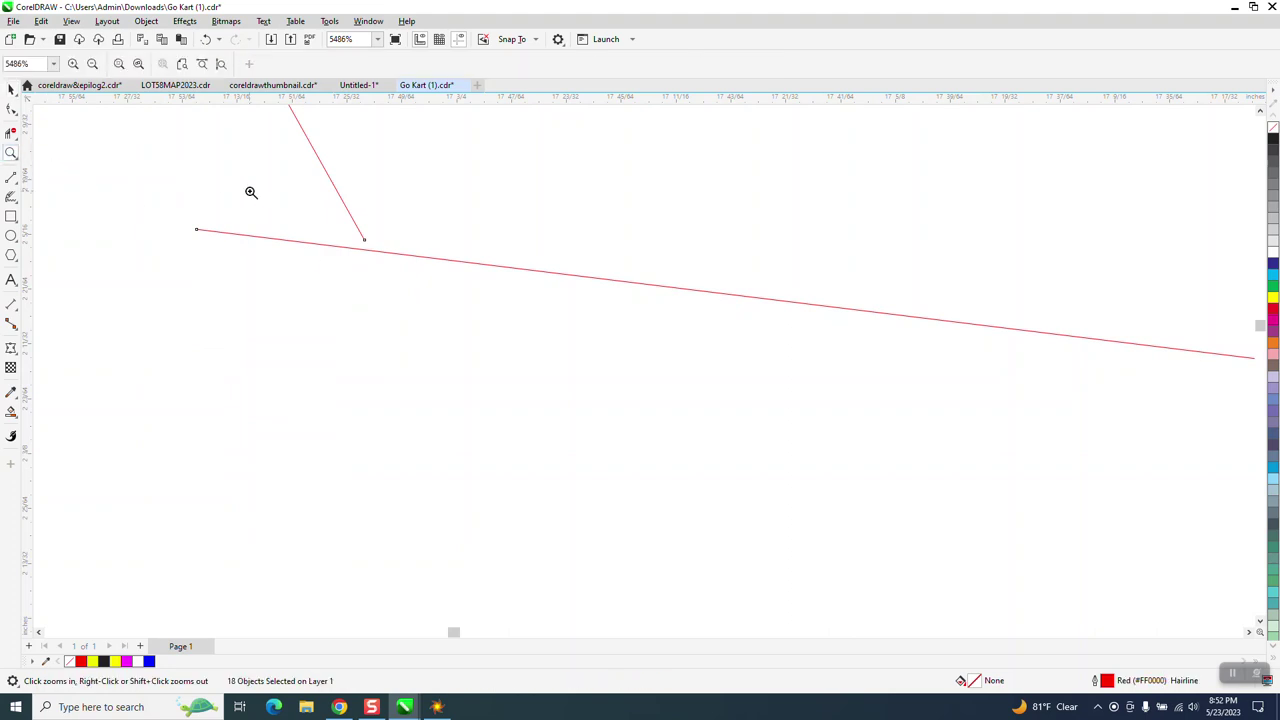
pyautogui.moveTo(540, 314); pyautogui.dragTo(541, 318)
pyautogui.press('F10')
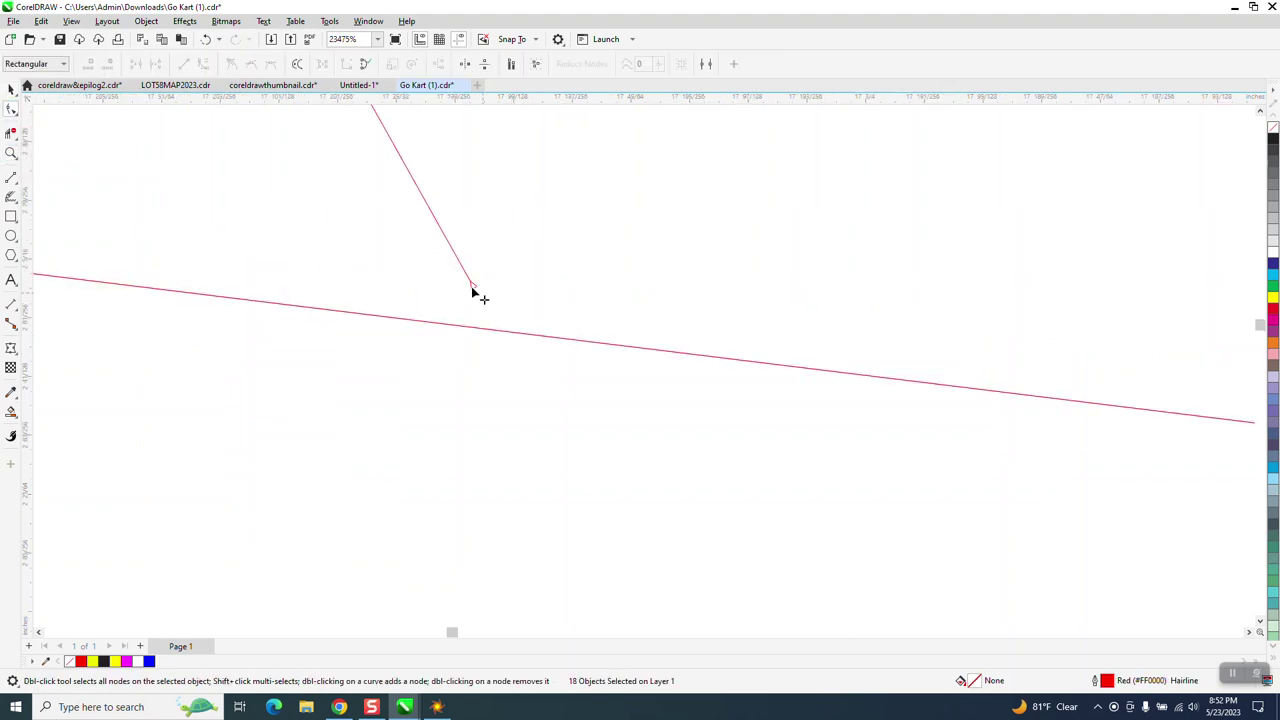
pyautogui.moveTo(474, 289); pyautogui.dragTo(495, 331)
pyautogui.click(11, 133)
pyautogui.moveTo(229, 243); pyautogui.dragTo(301, 360)
pyautogui.scroll(-8, 220, 277)
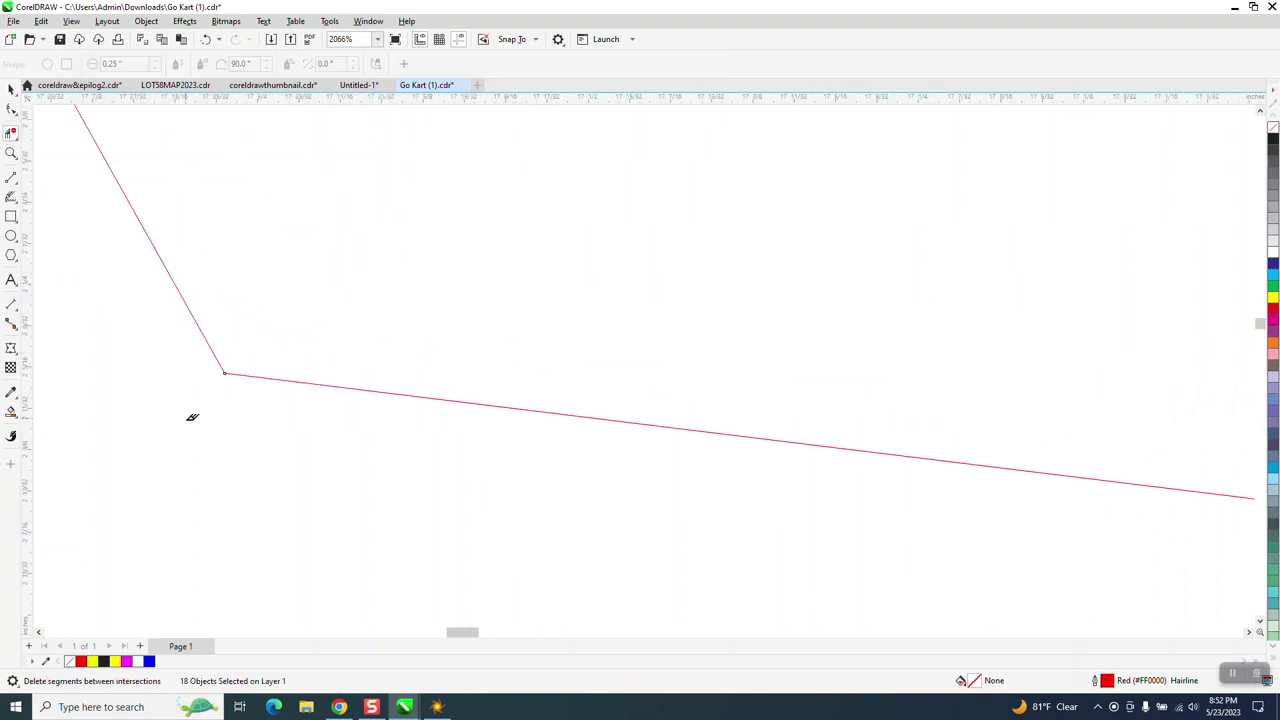
pyautogui.scroll(-4, 200, 407)
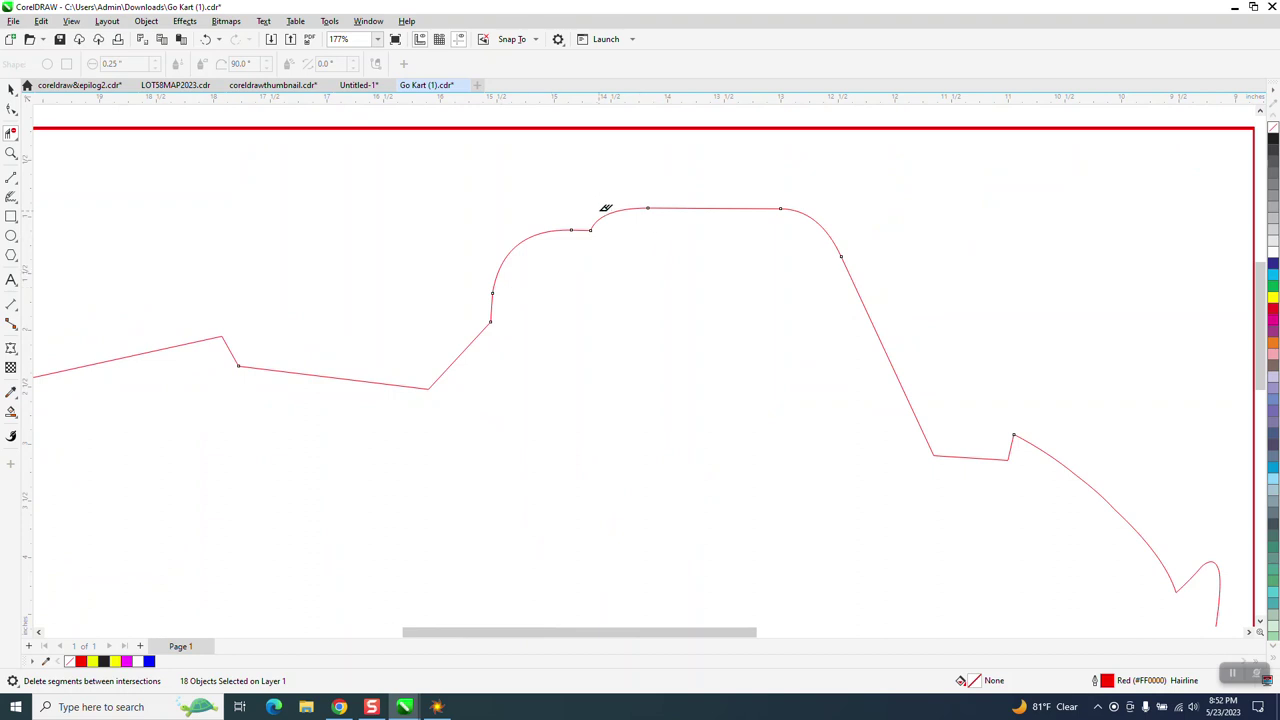
pyautogui.scroll(-2, 606, 208)
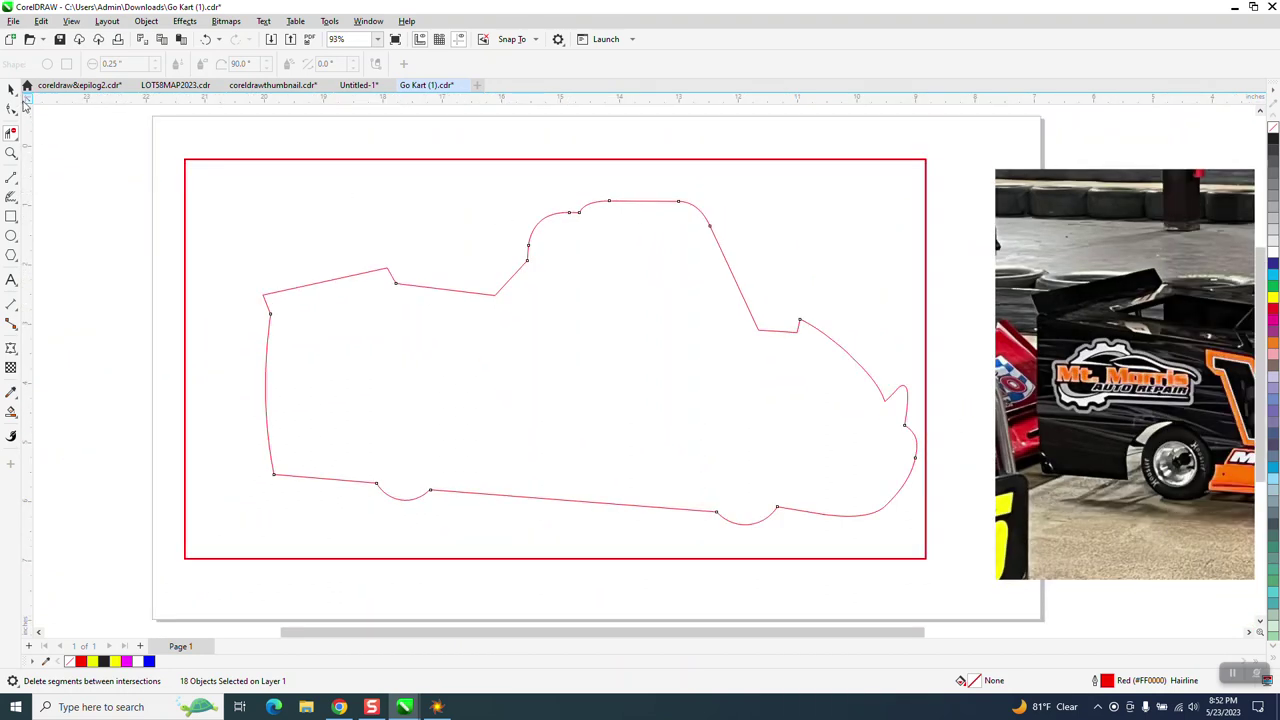
# Step: Marquee-select all nodes of the 18 pieces and apply Join Curves to merge them
pyautogui.click(12, 90)
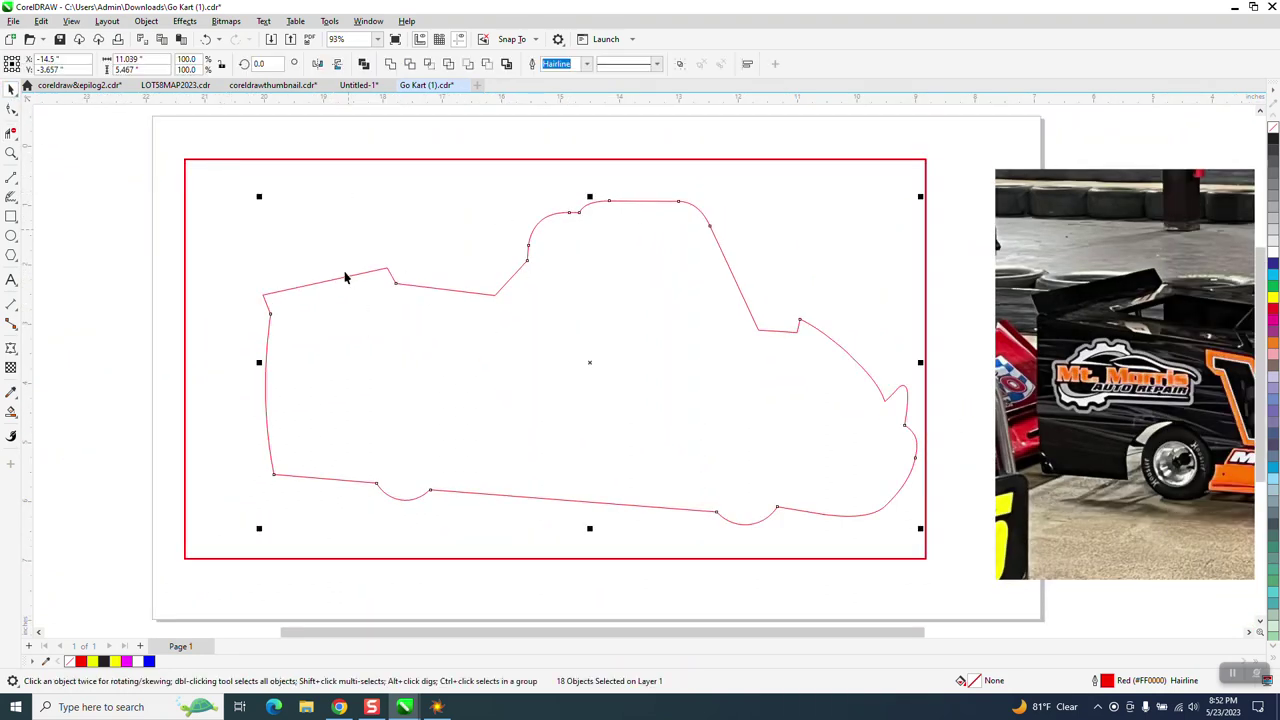
pyautogui.click(10, 110)
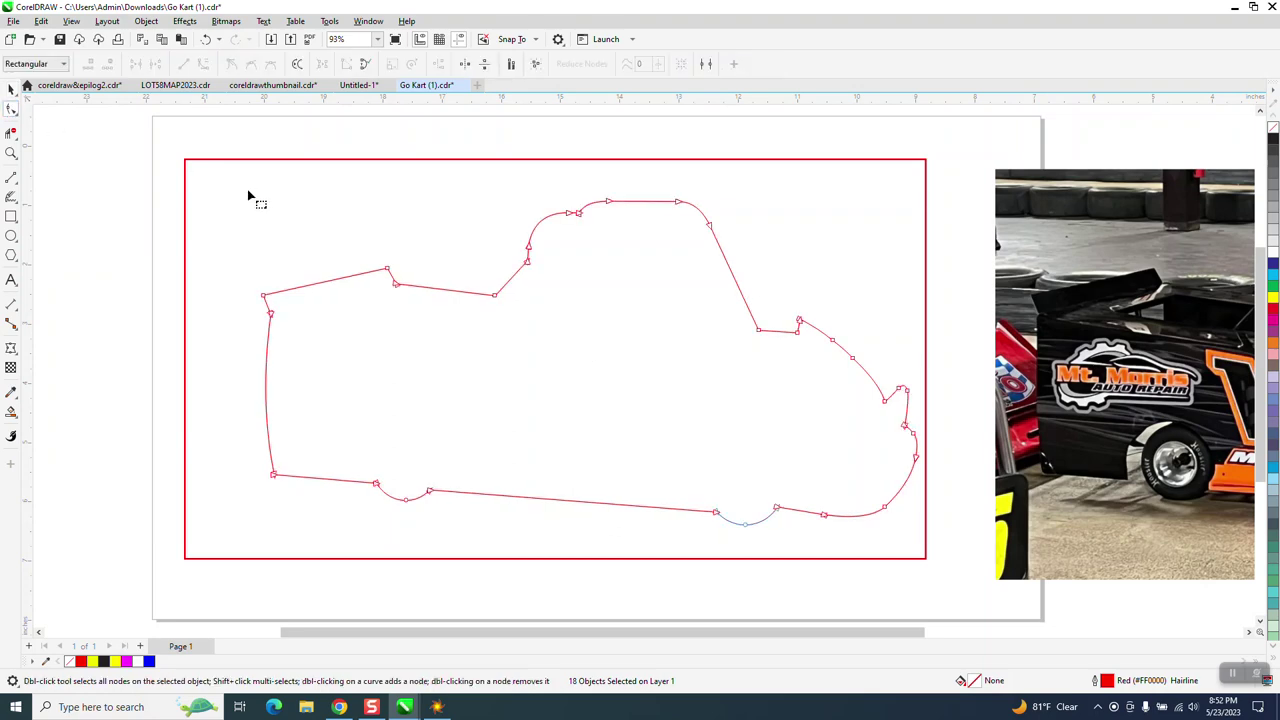
pyautogui.moveTo(215, 177); pyautogui.dragTo(924, 546)
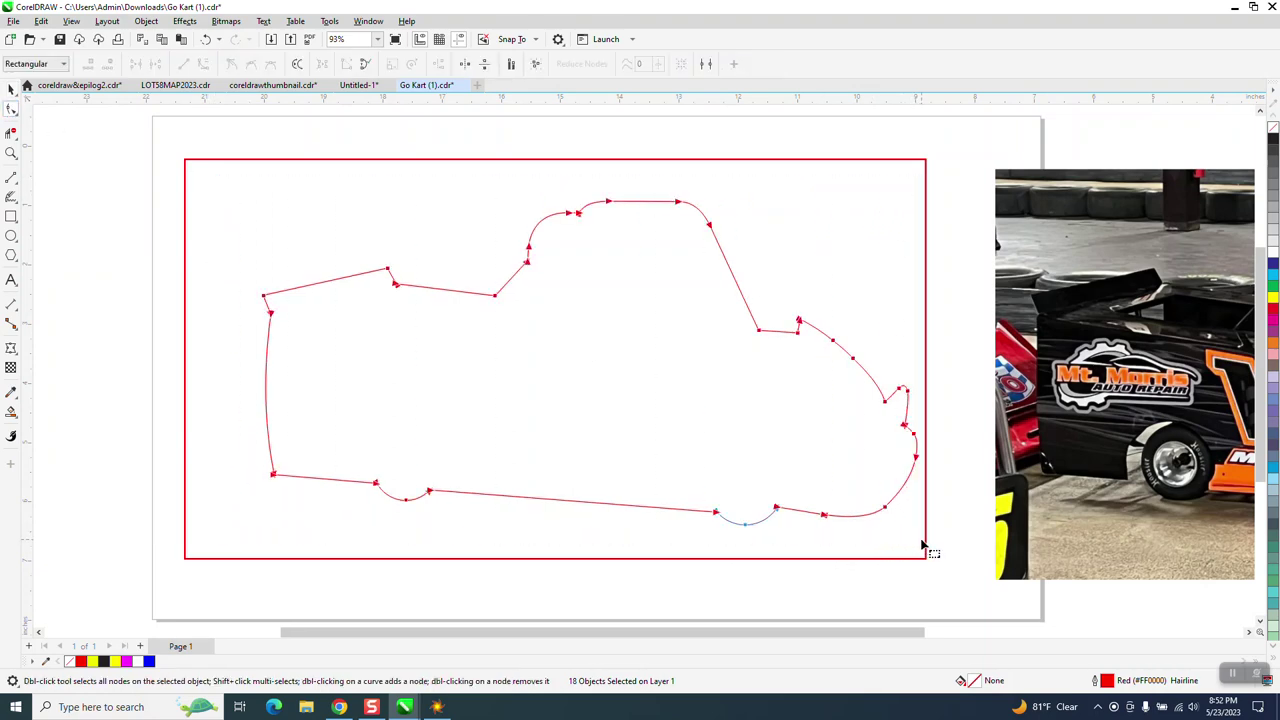
pyautogui.click(368, 22)
pyautogui.moveTo(398, 199)
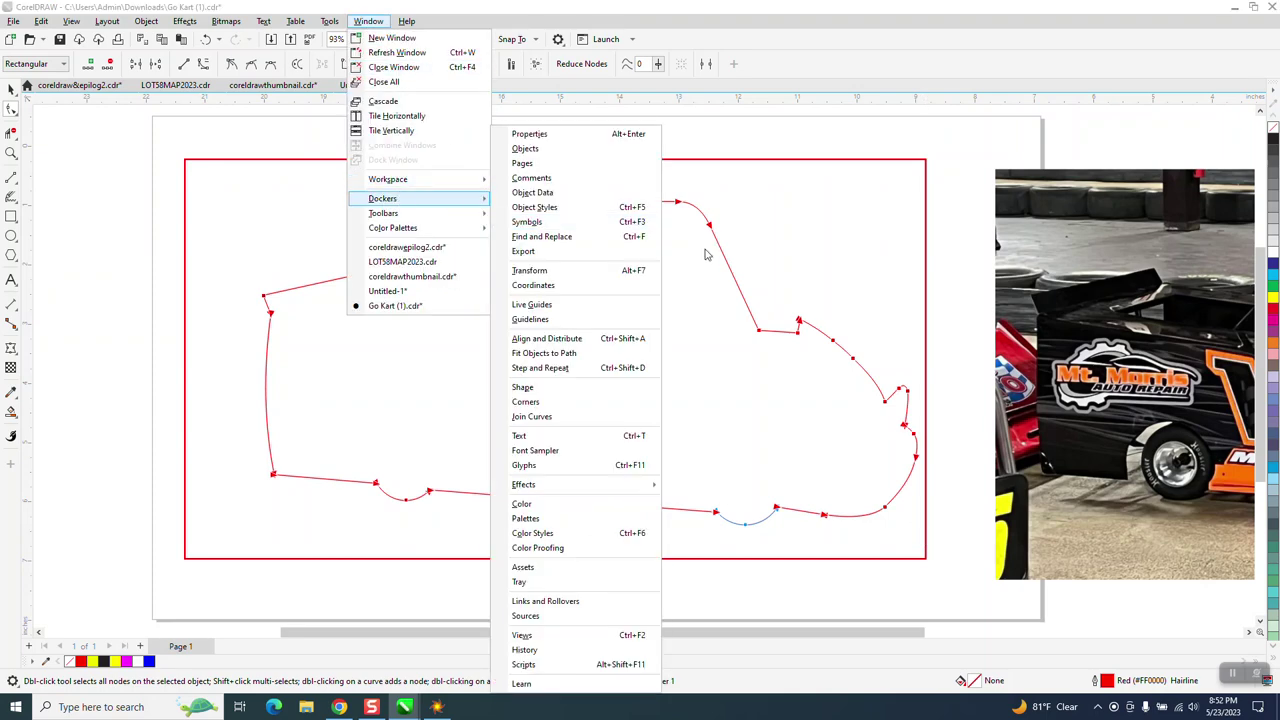
pyautogui.click(552, 423)
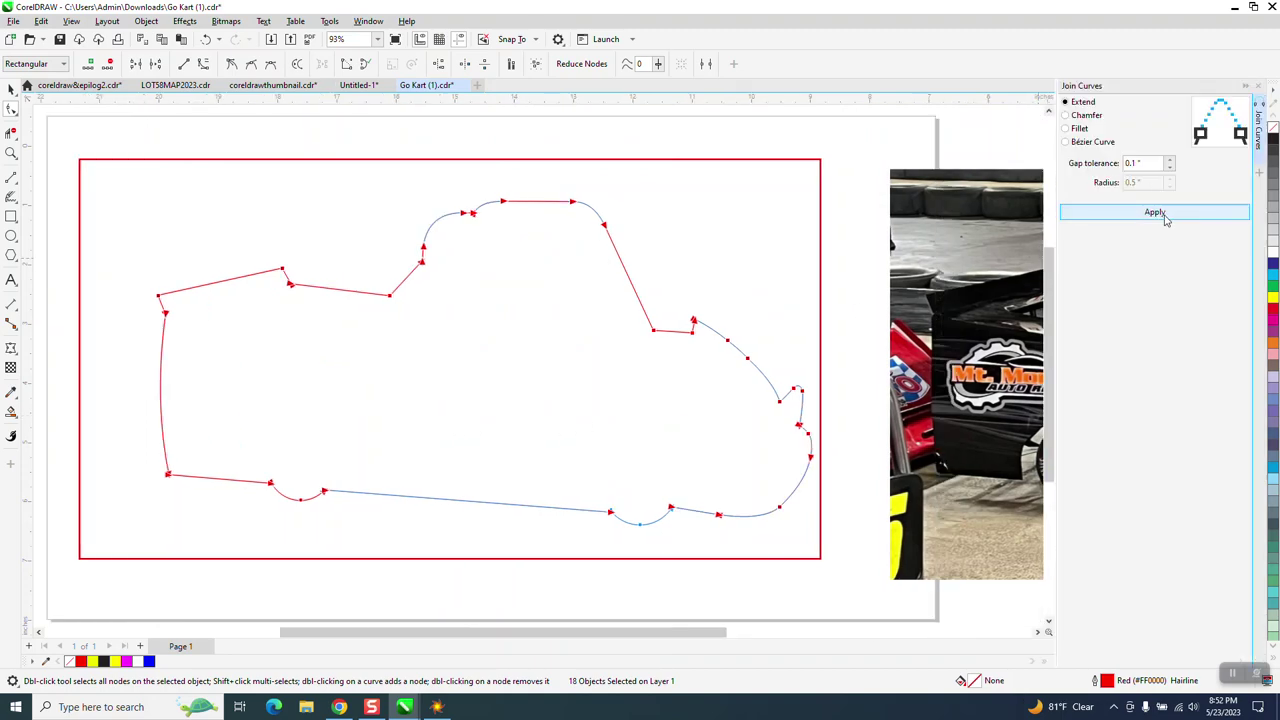
pyautogui.click(1167, 216)
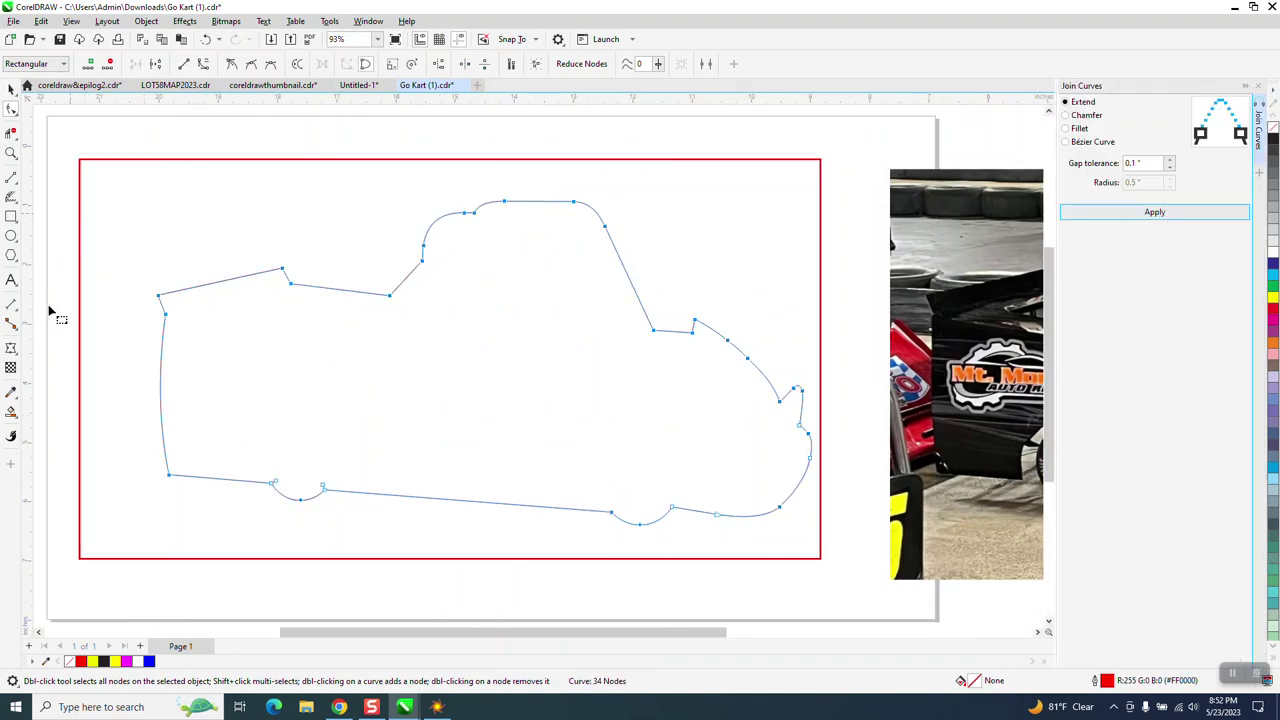
# Step: Smart Fill the inside of the kart outline blue and delete the red rectangular frame
pyautogui.click(11, 411)
pyautogui.click(314, 437)
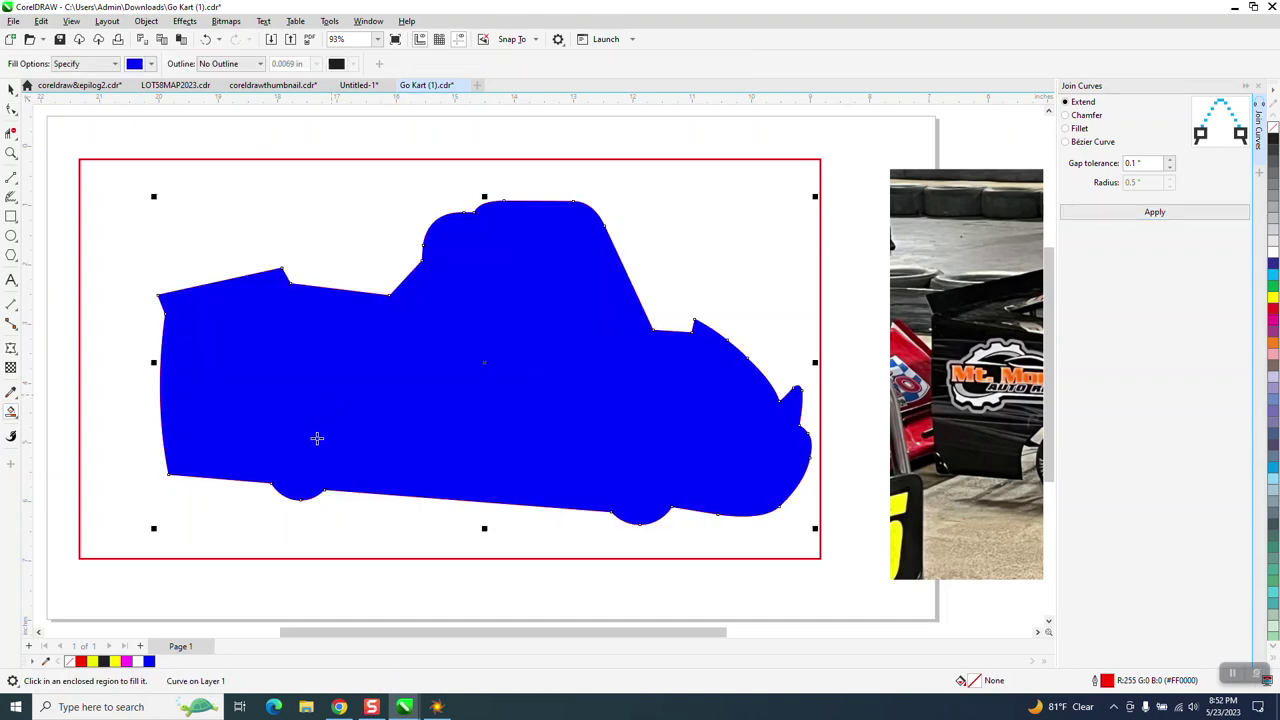
pyautogui.click(11, 88)
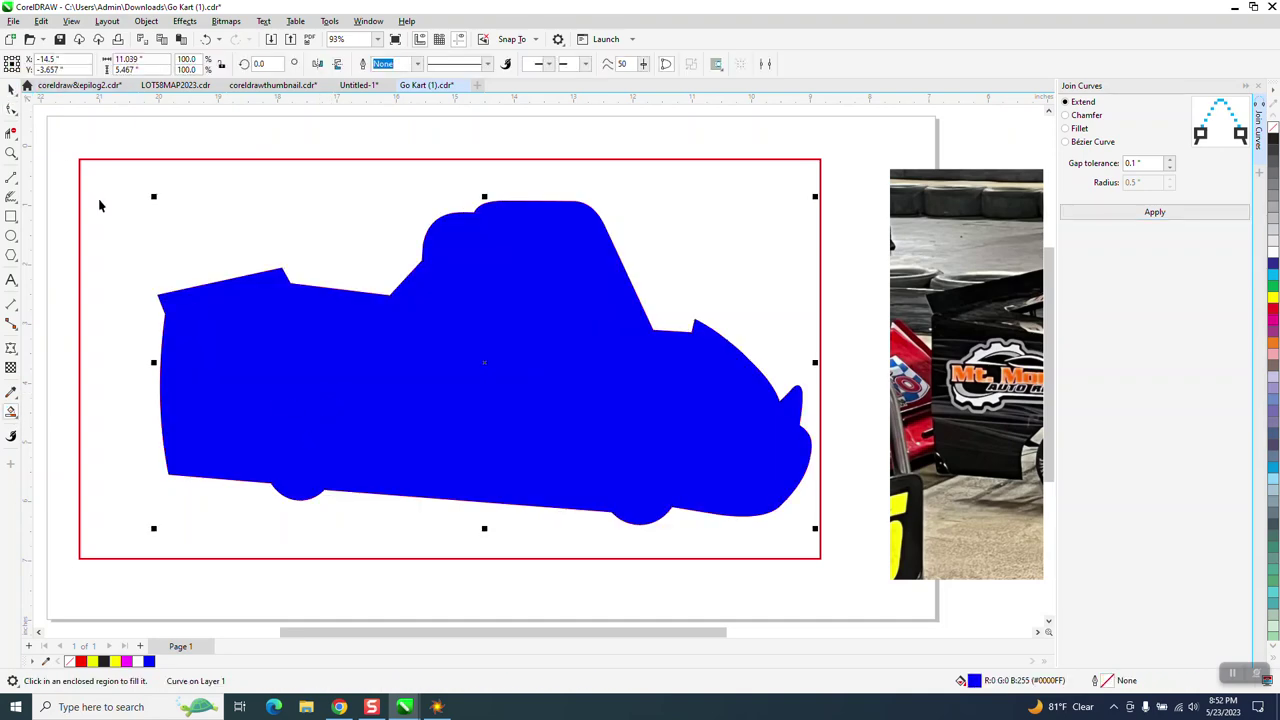
pyautogui.scroll(-2, 206, 293)
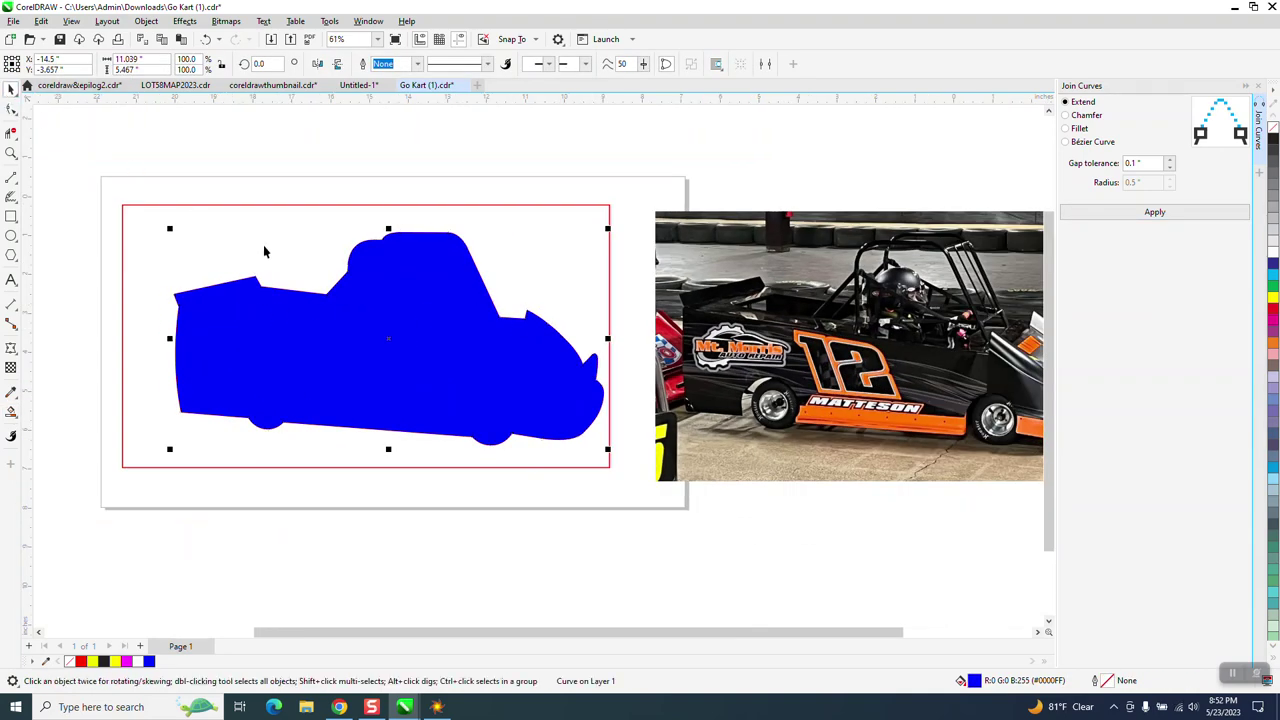
pyautogui.scroll(-2, 263, 250)
pyautogui.scroll(-1, 284, 306)
pyautogui.click(468, 188)
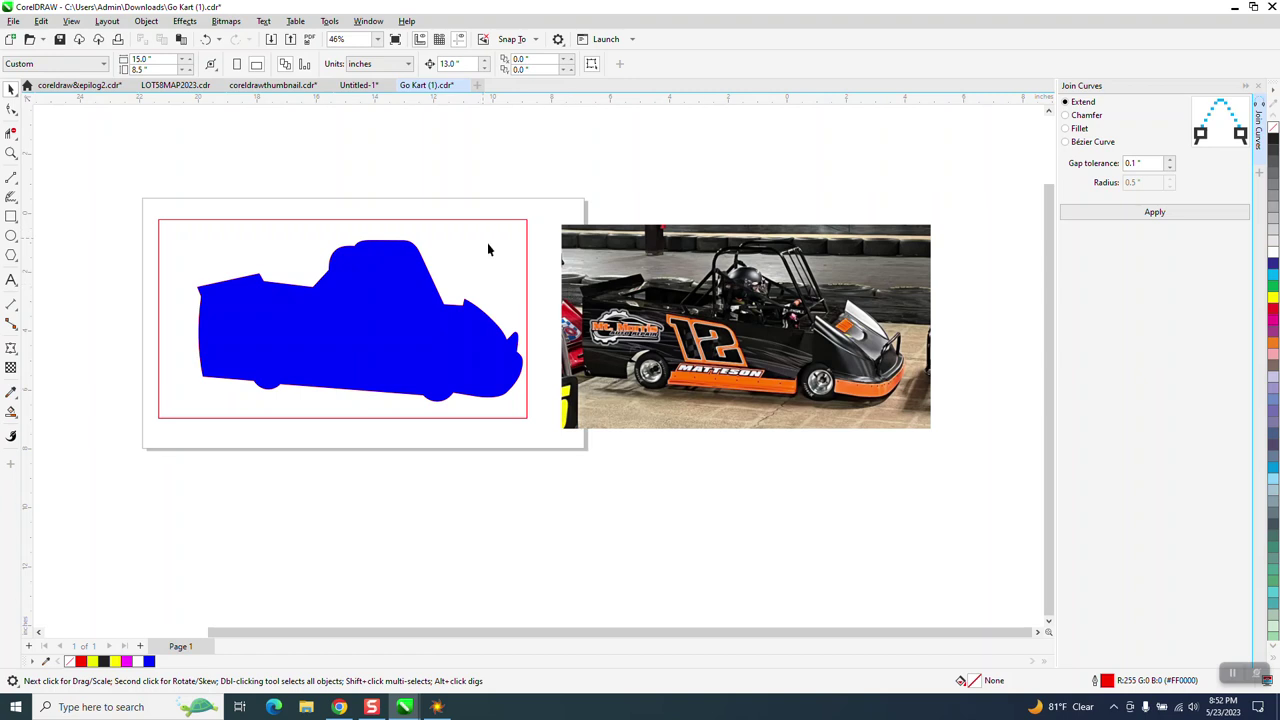
pyautogui.click(527, 262)
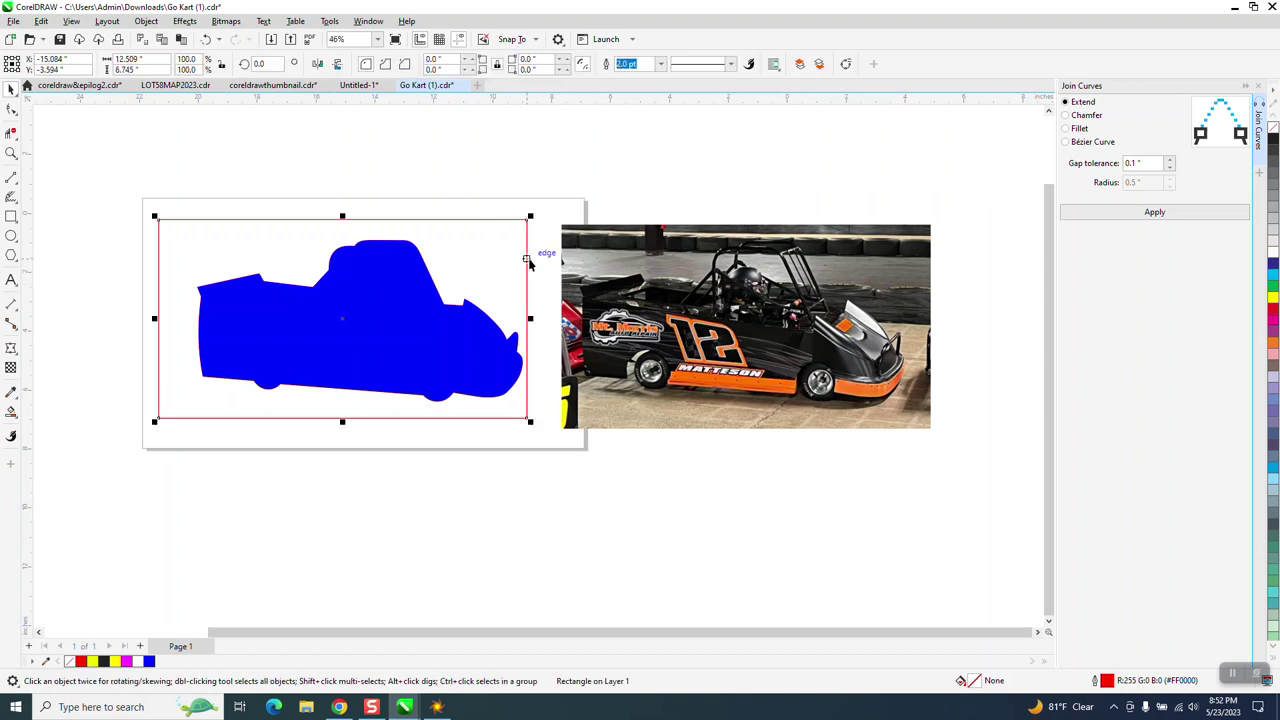
pyautogui.press('Delete')
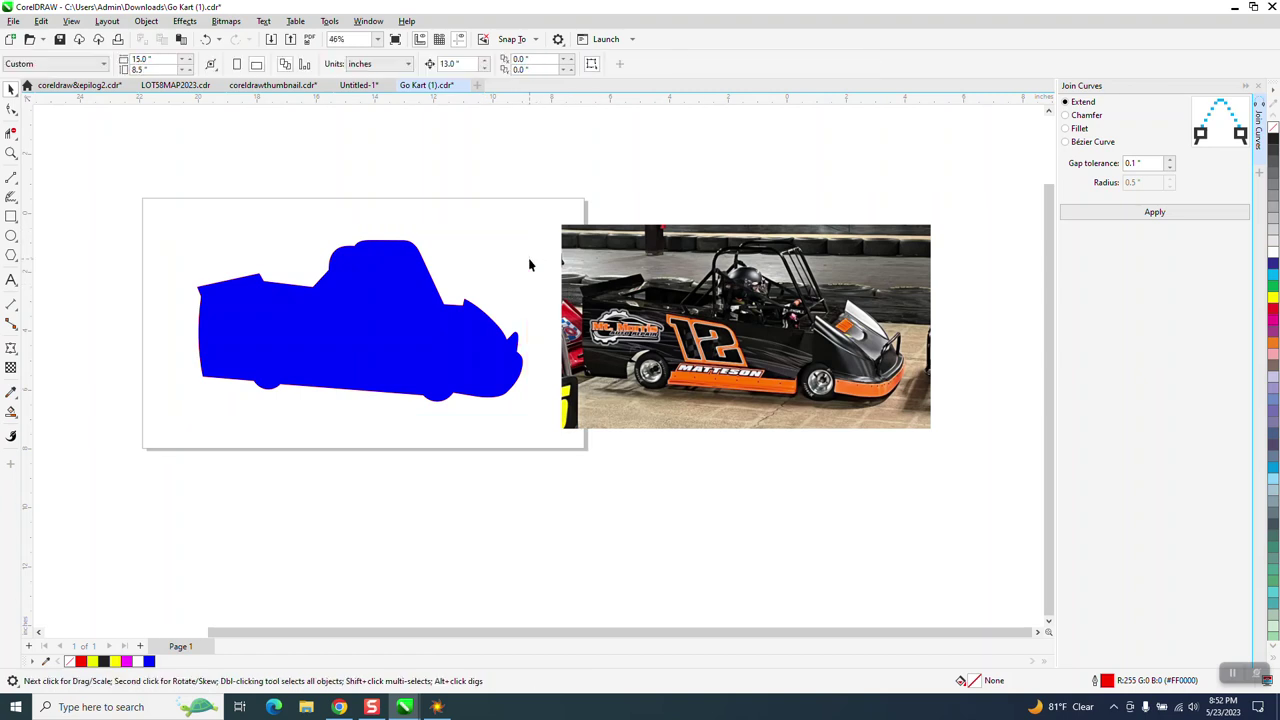
# Step: Move the kart shape onto the photo, remove its fill and give it a red outline
pyautogui.click(441, 321)
pyautogui.hotkey('ctrl', 'z')
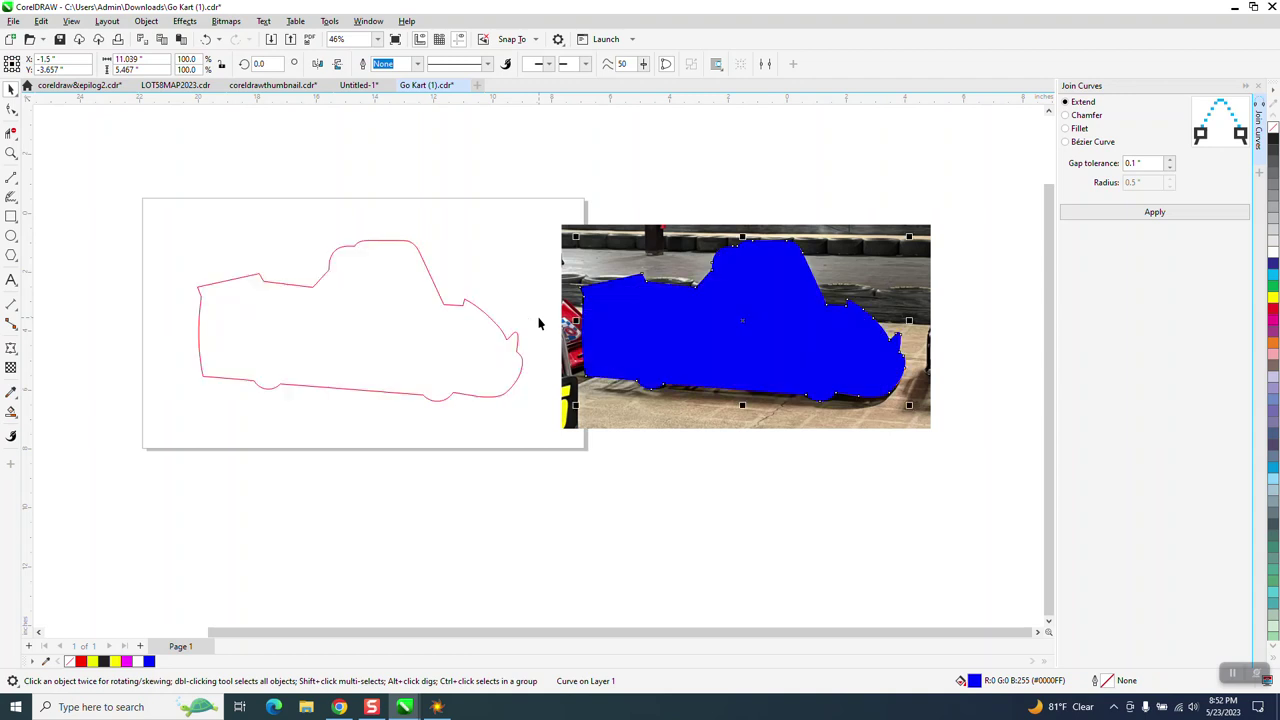
pyautogui.click(1273, 128)
pyautogui.rightClick(1274, 316)
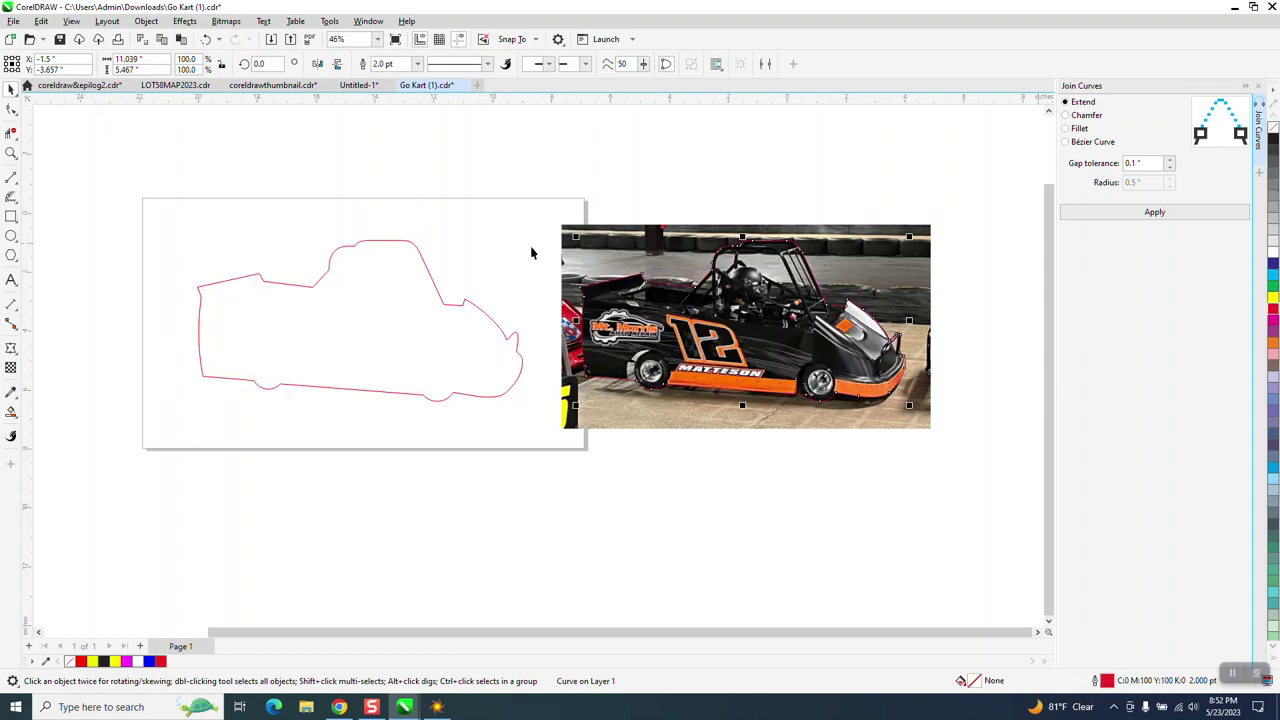
# Step: Set the kart curve's outline to Hairline and zoom in on the roof
pyautogui.click(417, 64)
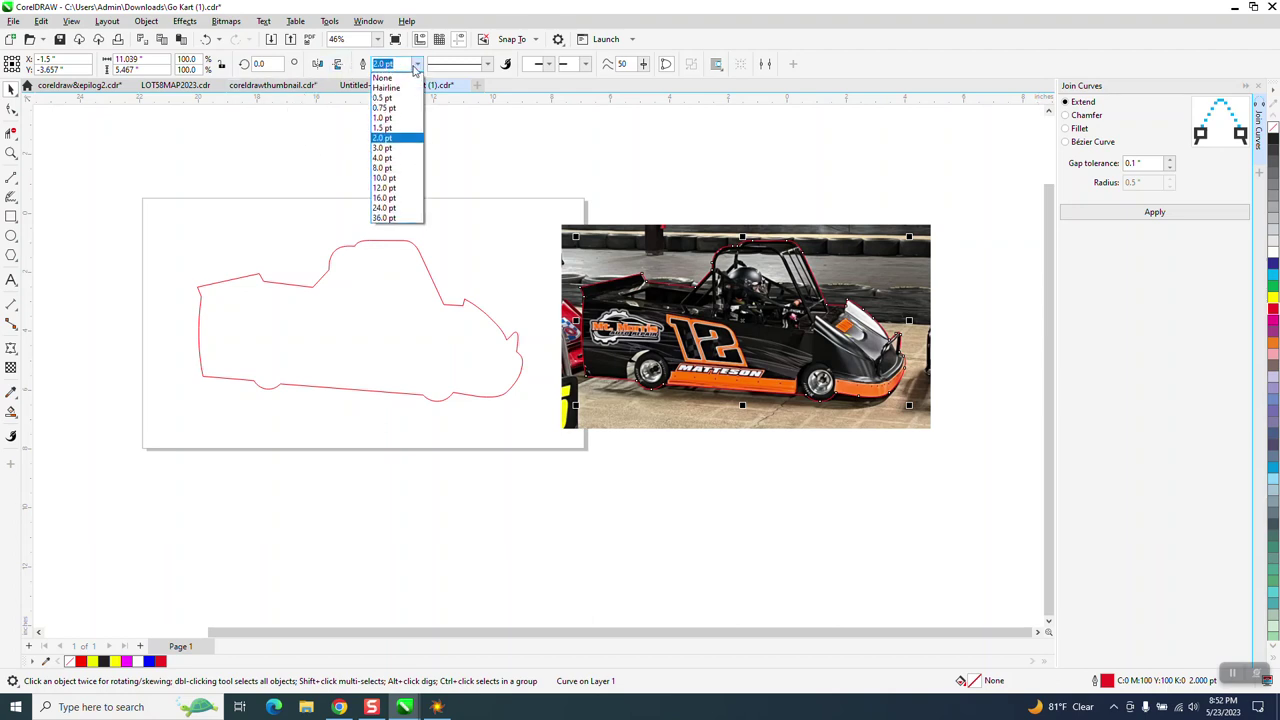
pyautogui.click(387, 88)
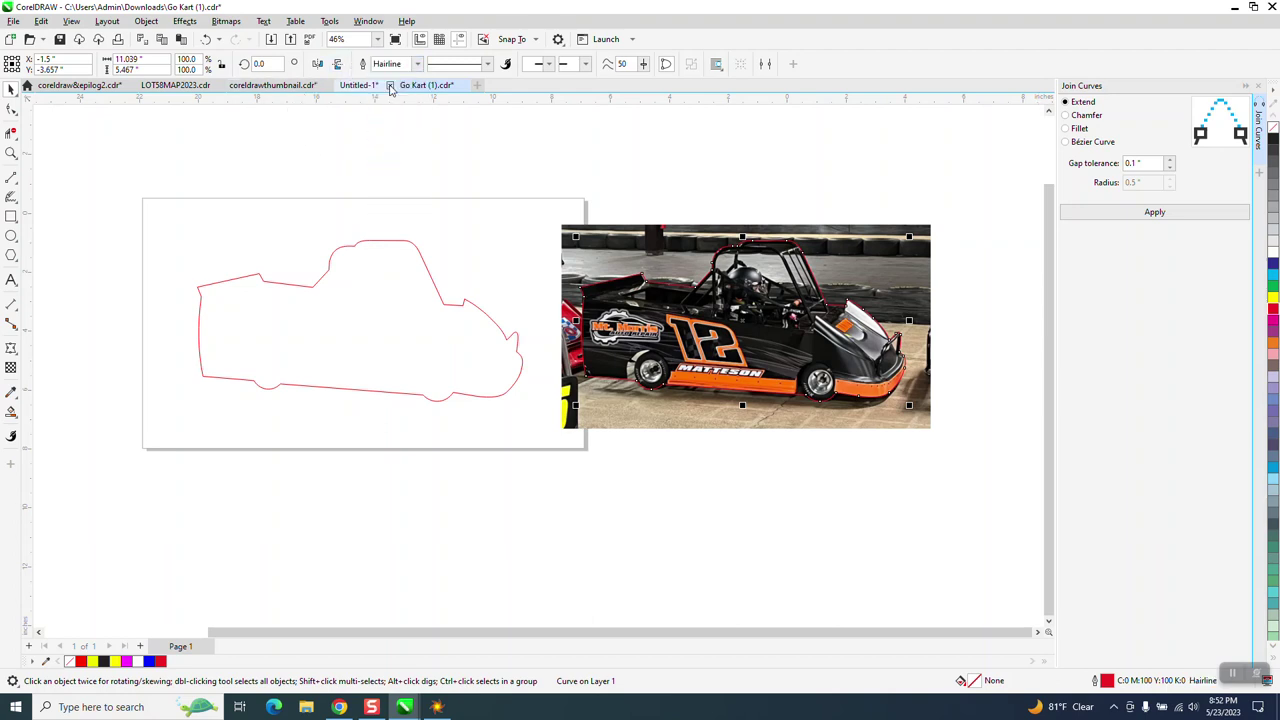
pyautogui.click(11, 153)
pyautogui.moveTo(640, 259); pyautogui.dragTo(705, 312)
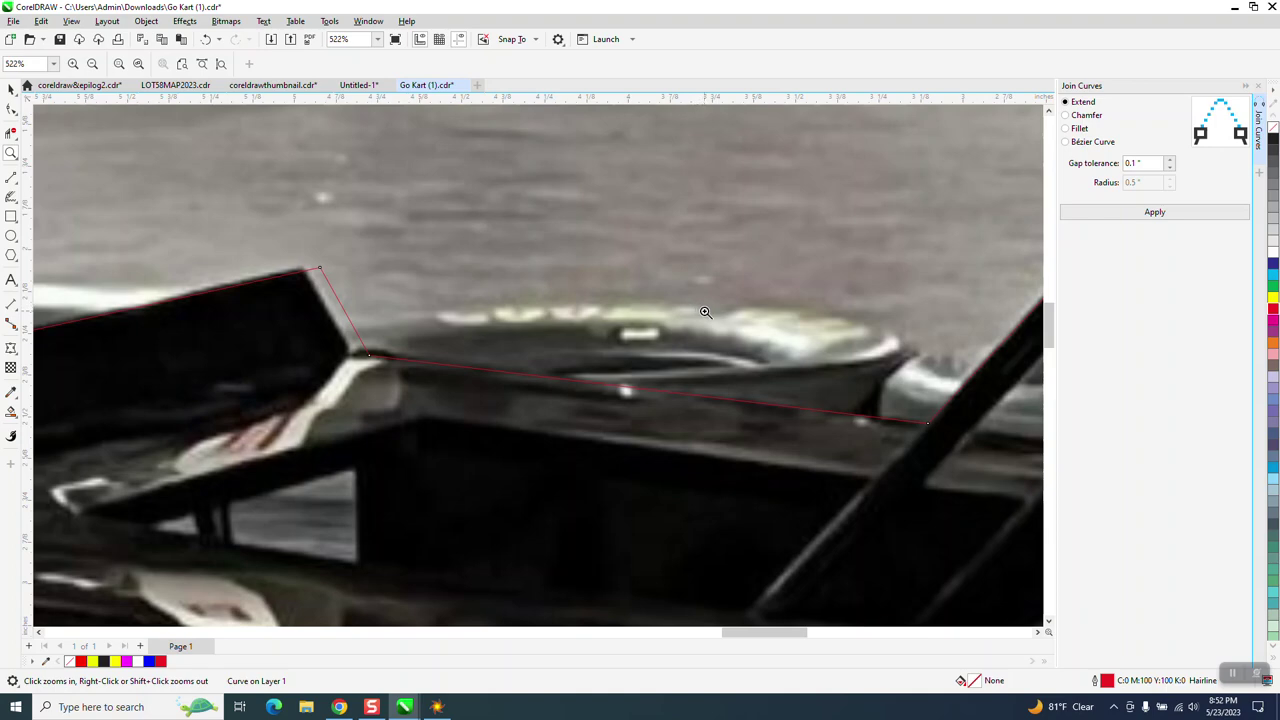
pyautogui.click(11, 88)
# Step: Check the fit with a 2.0 pt outline, then return it to Hairline
pyautogui.click(417, 64)
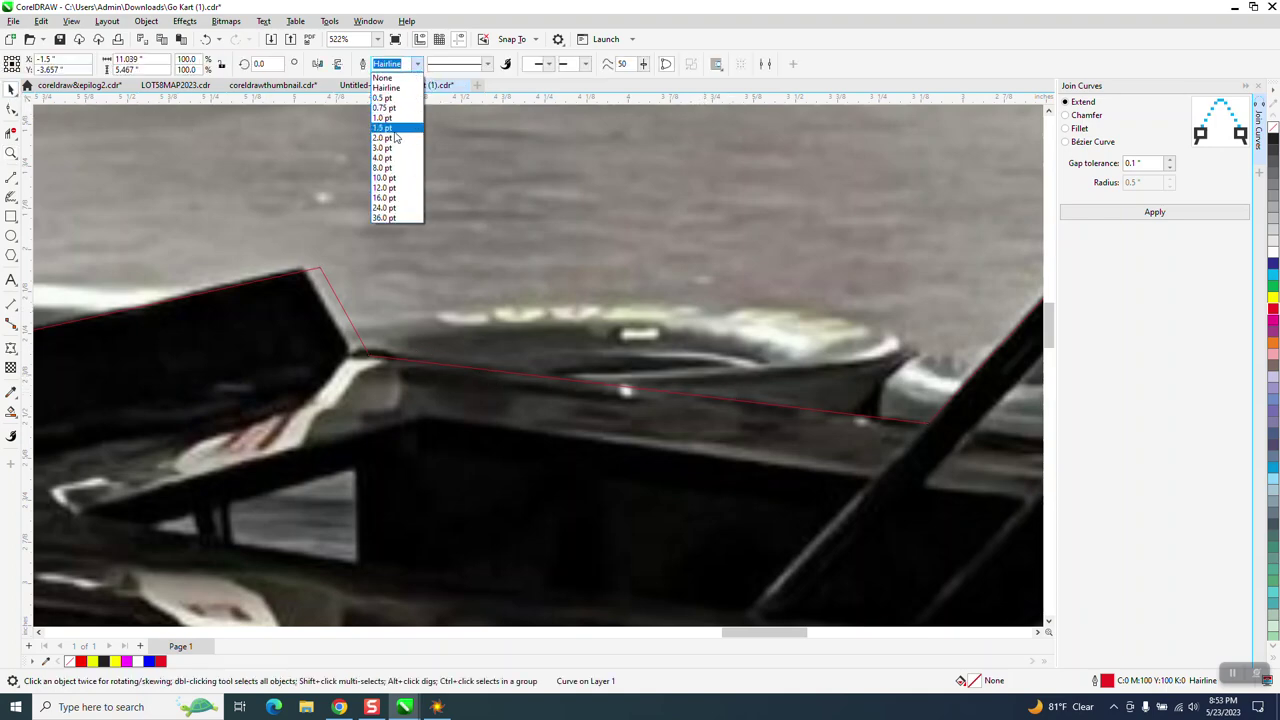
pyautogui.click(393, 140)
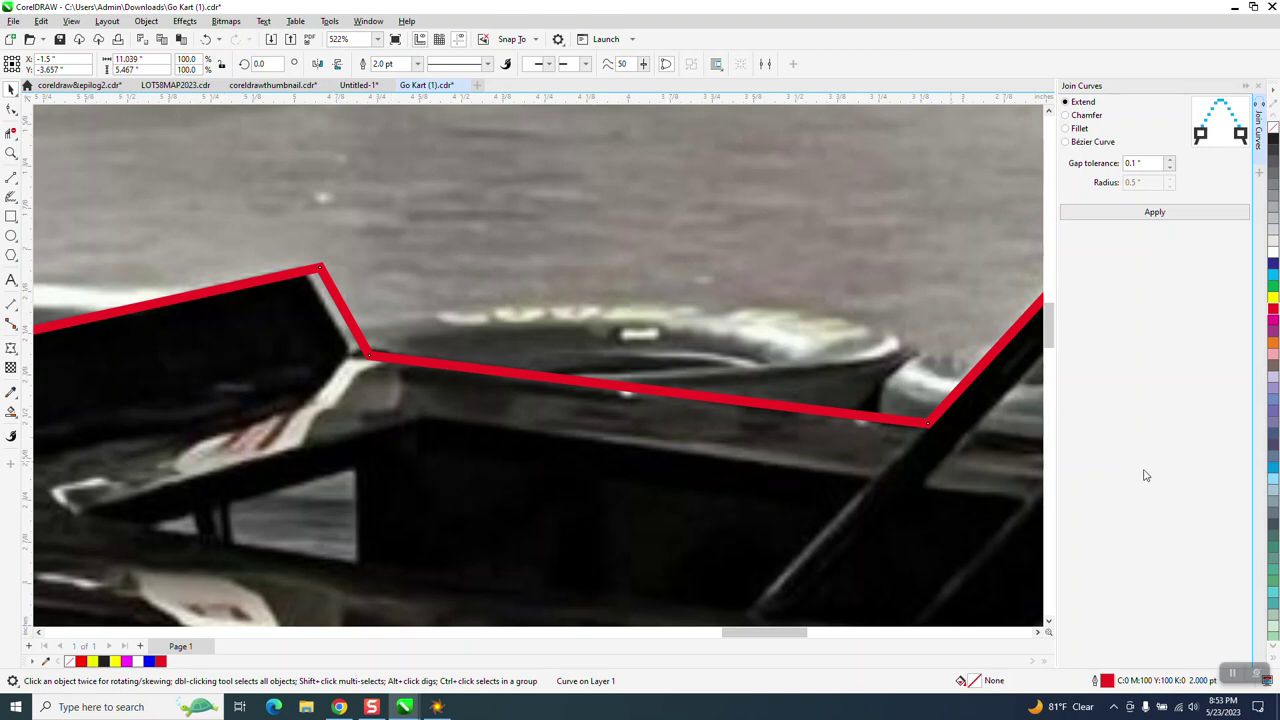
pyautogui.click(417, 64)
pyautogui.click(396, 88)
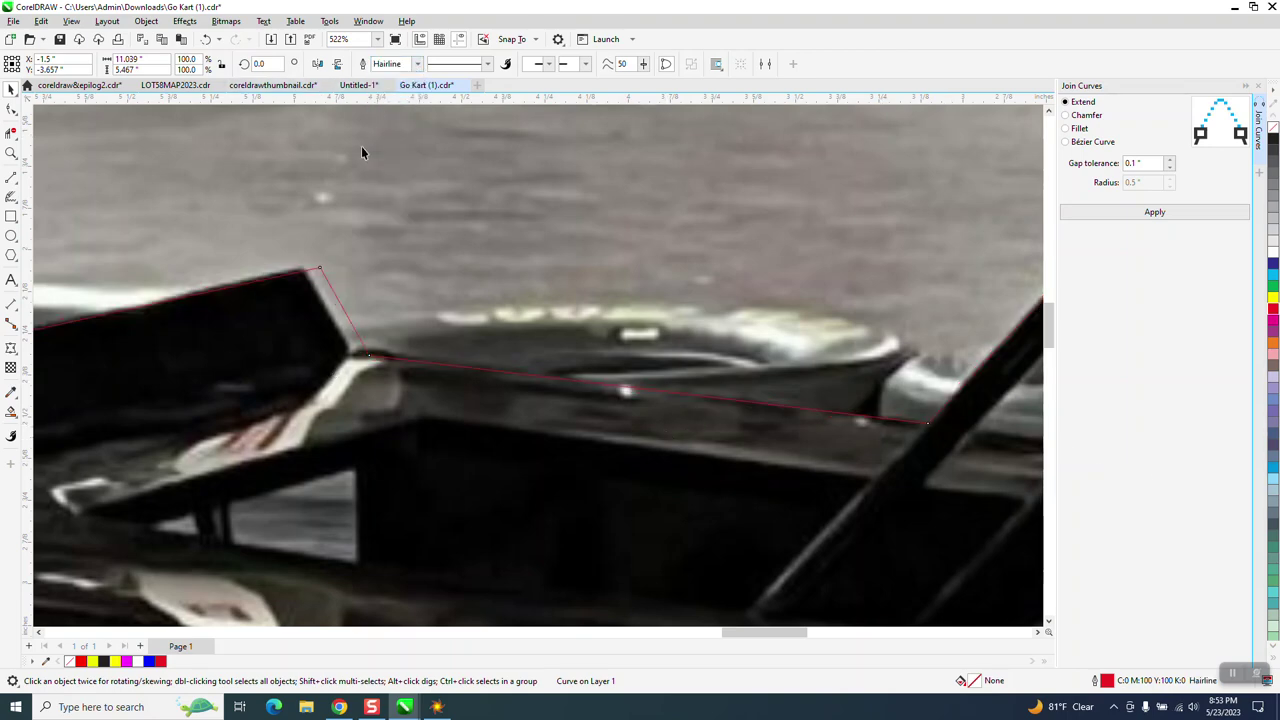
pyautogui.click(11, 110)
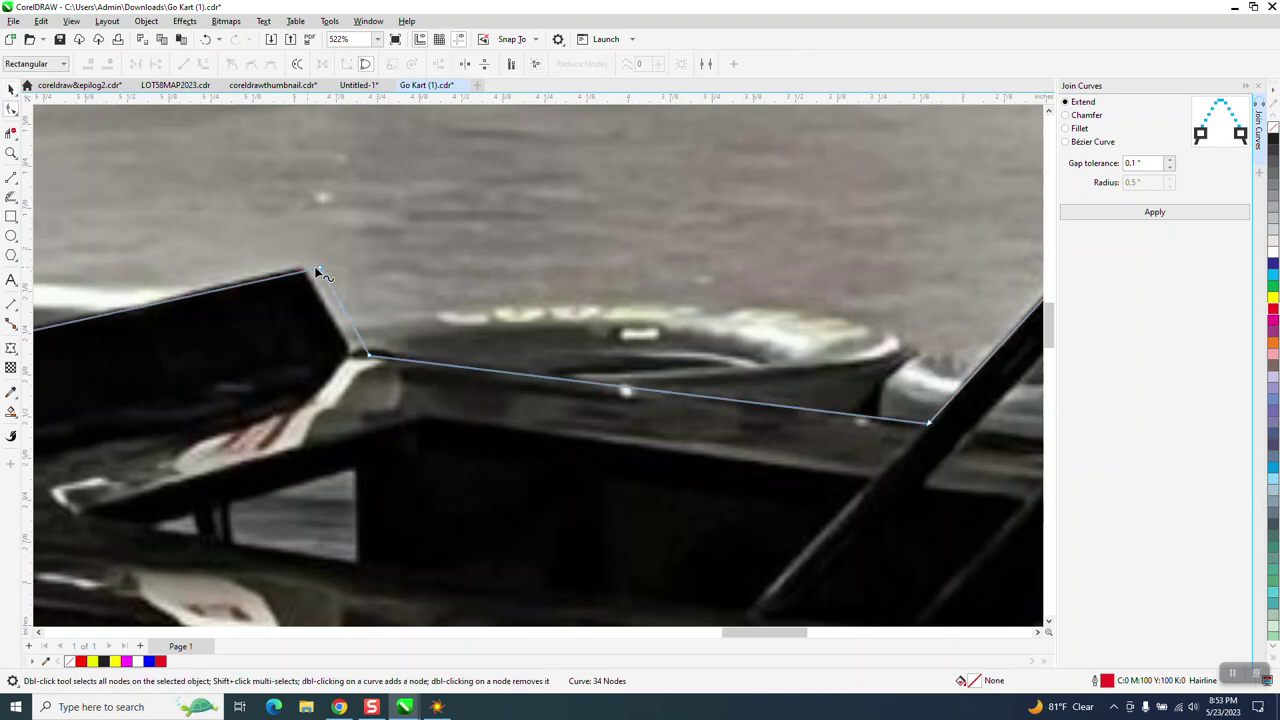
# Step: Drag the roof corner and lower corner nodes onto the kart's edges in the photo
pyautogui.moveTo(320, 268); pyautogui.dragTo(306, 267)
pyautogui.moveTo(368, 354); pyautogui.dragTo(349, 347)
pyautogui.scroll(-2, 310, 308)
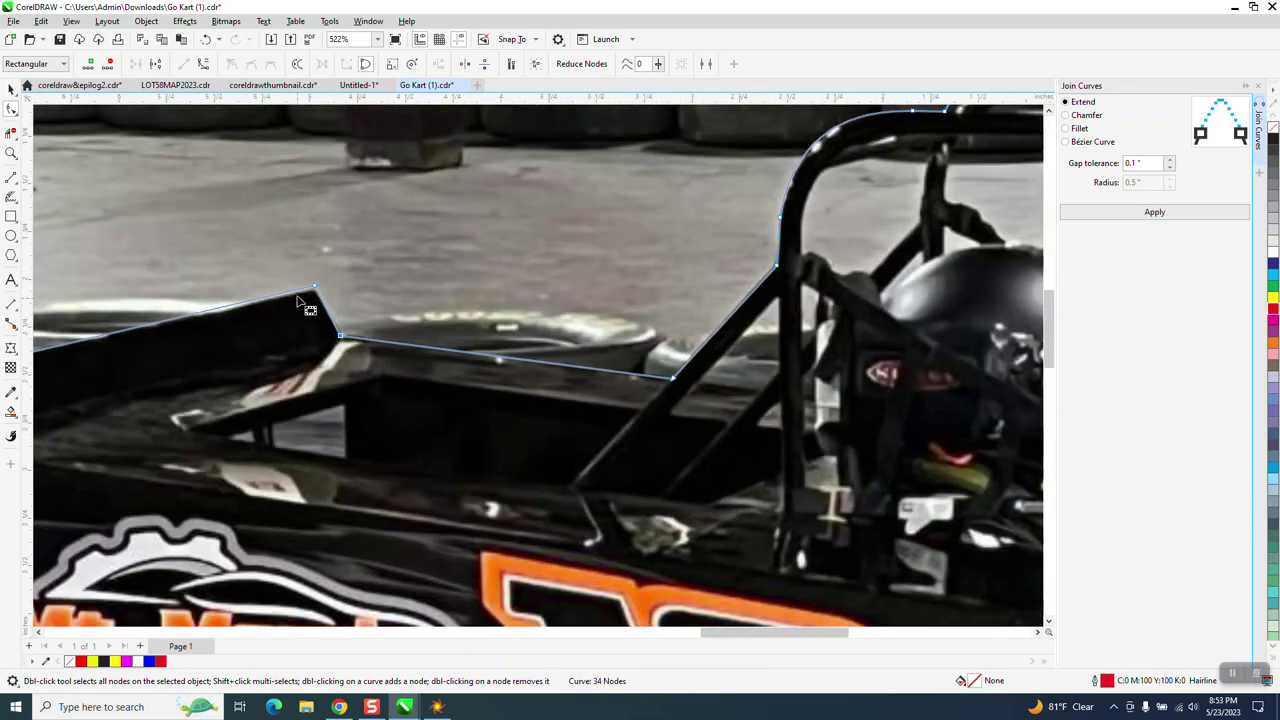
pyautogui.scroll(-4, 308, 308)
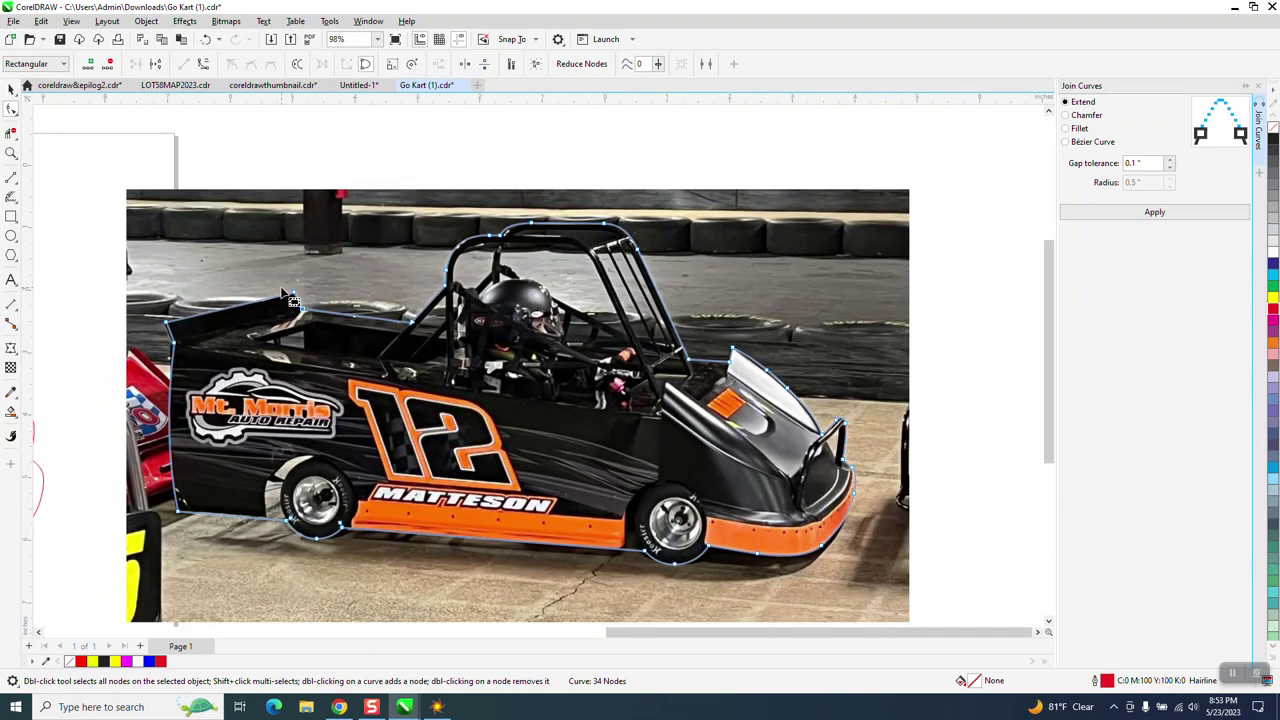
pyautogui.scroll(-1, 287, 297)
# Step: Zoom around the rear wheel and door, then move the corner and wheel-arch nodes to follow the body
pyautogui.click(12, 153)
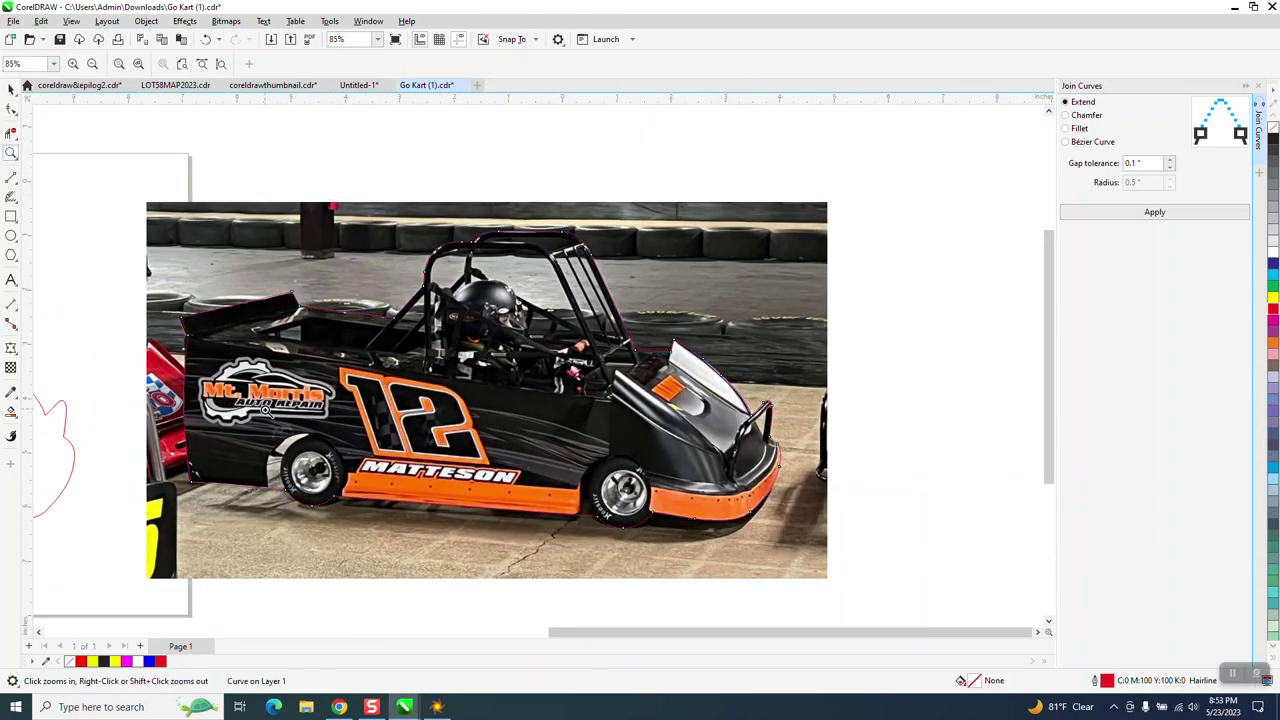
pyautogui.moveTo(185, 445); pyautogui.dragTo(428, 536)
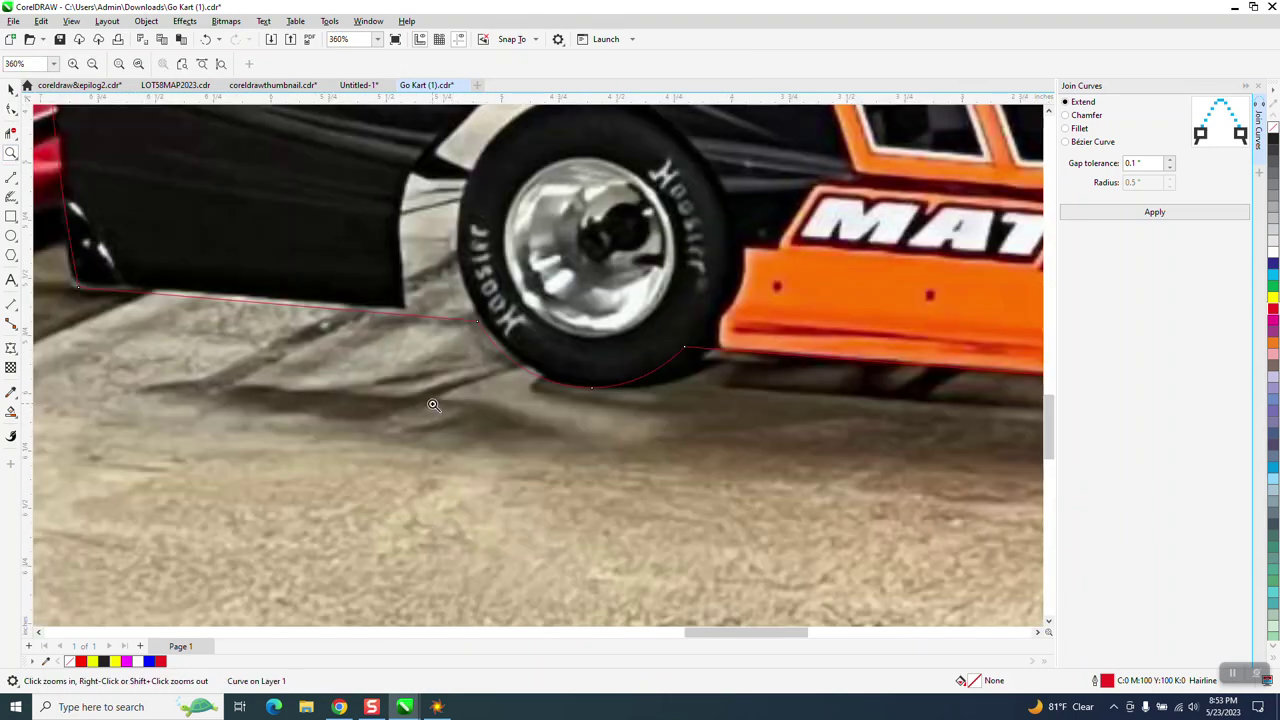
pyautogui.moveTo(62, 265); pyautogui.dragTo(480, 300)
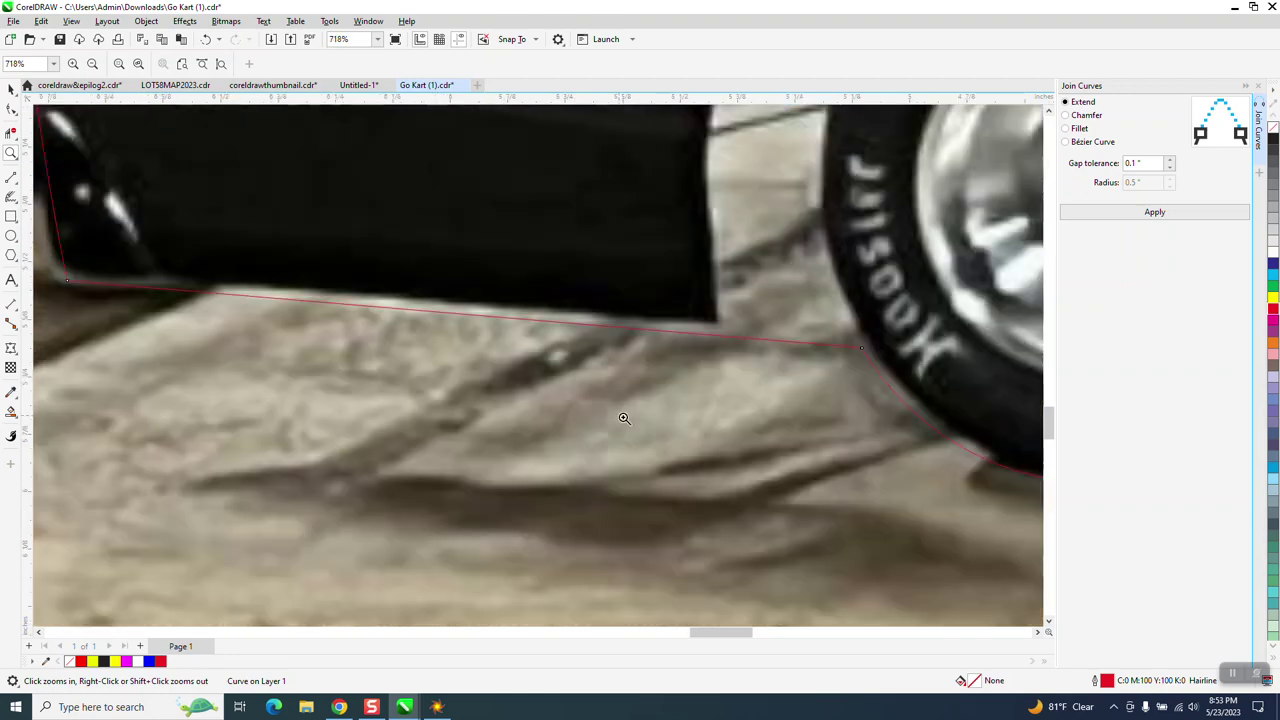
pyautogui.rightClick(630, 410)
pyautogui.click(11, 110)
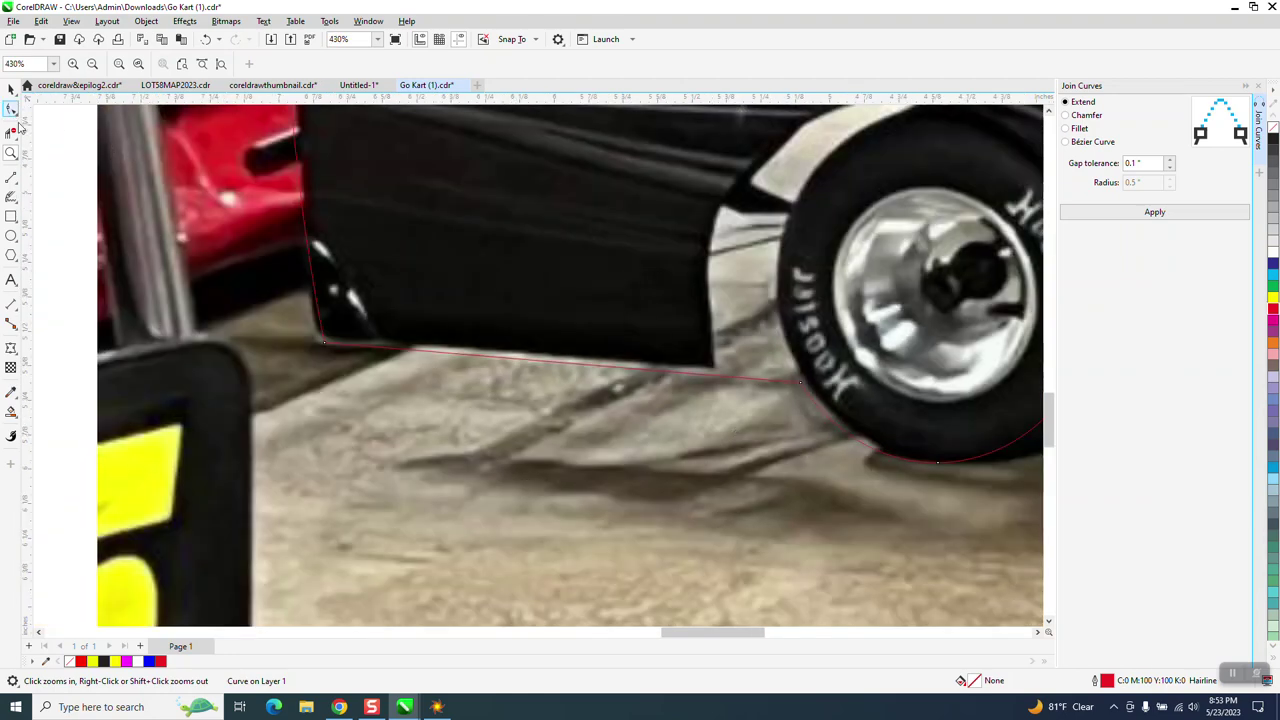
pyautogui.click(326, 346)
pyautogui.moveTo(325, 345); pyautogui.dragTo(310, 336)
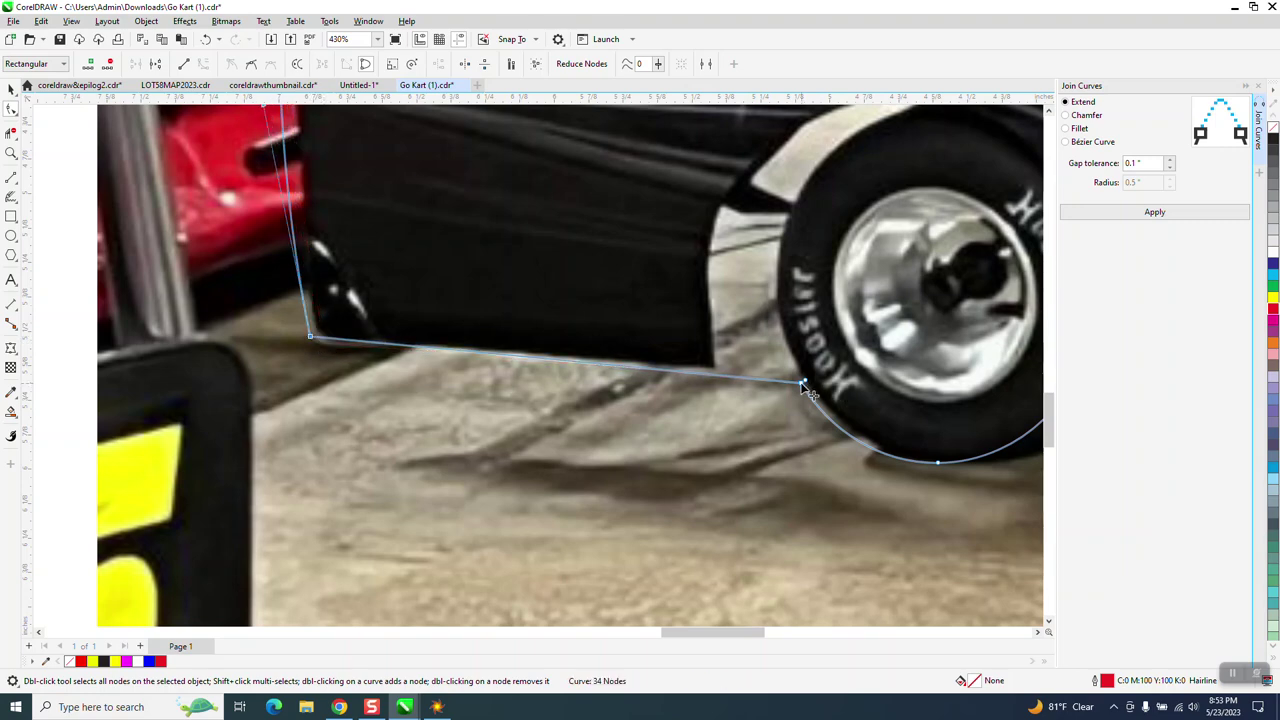
pyautogui.moveTo(803, 381); pyautogui.dragTo(797, 377)
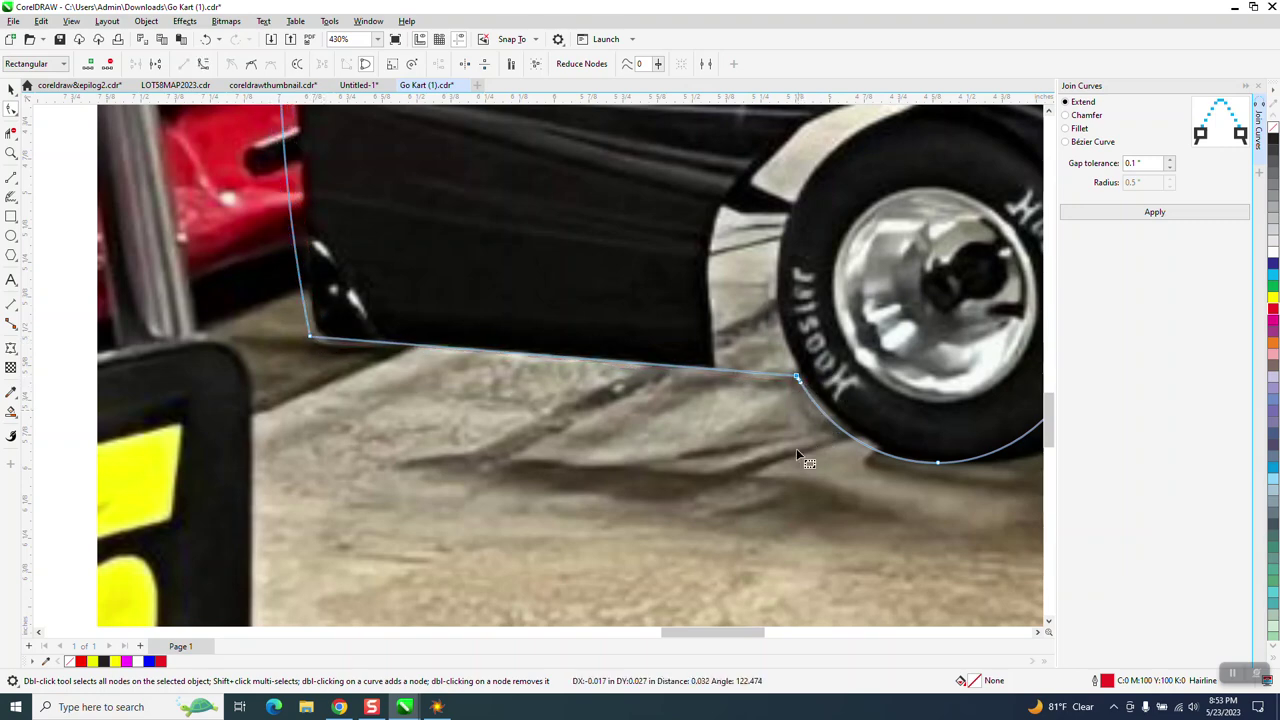
pyautogui.scroll(-3, 772, 453)
pyautogui.scroll(1, 728, 448)
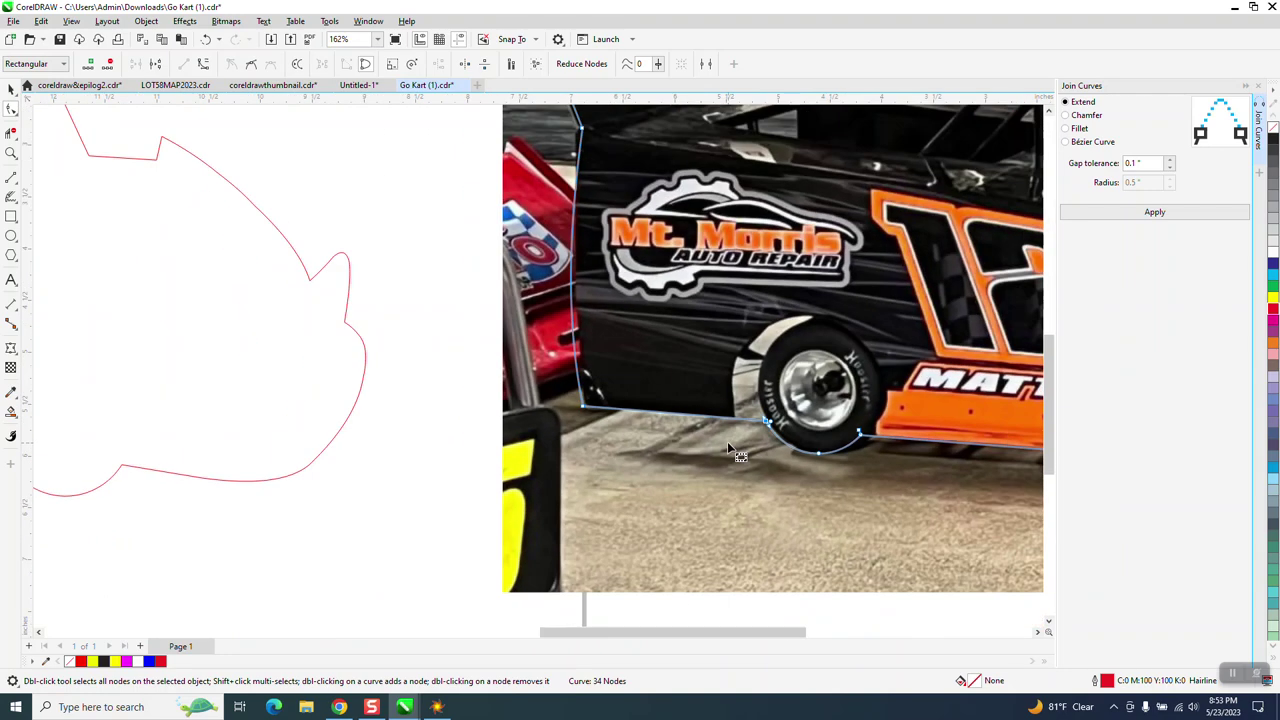
# Step: Zoom into the door panel and move the lower-left node onto the body corner
pyautogui.click(11, 152)
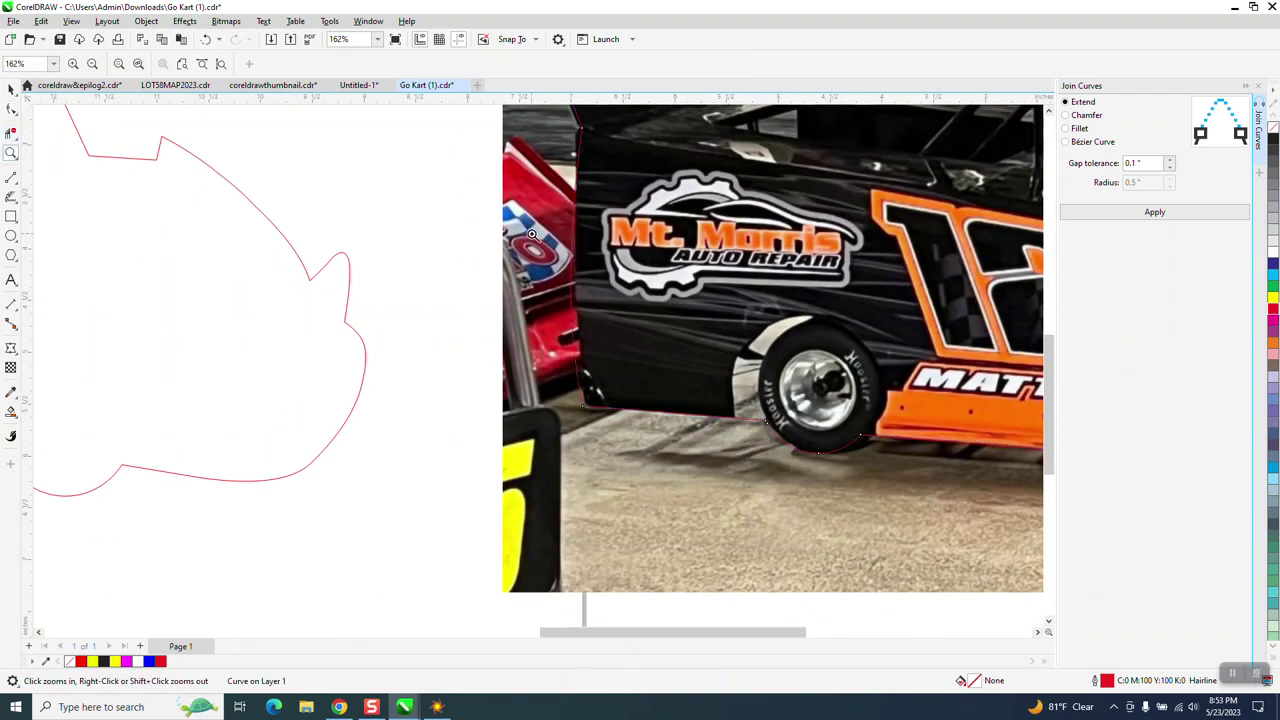
pyautogui.click(620, 335)
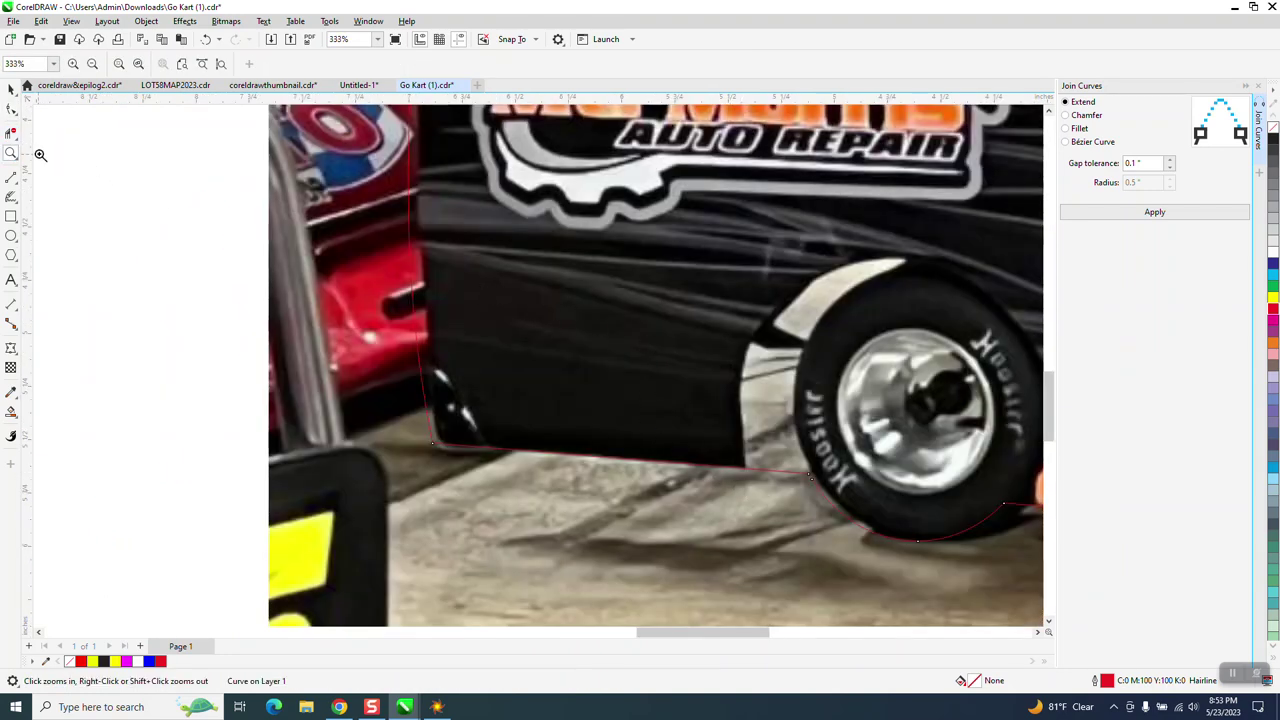
pyautogui.click(12, 110)
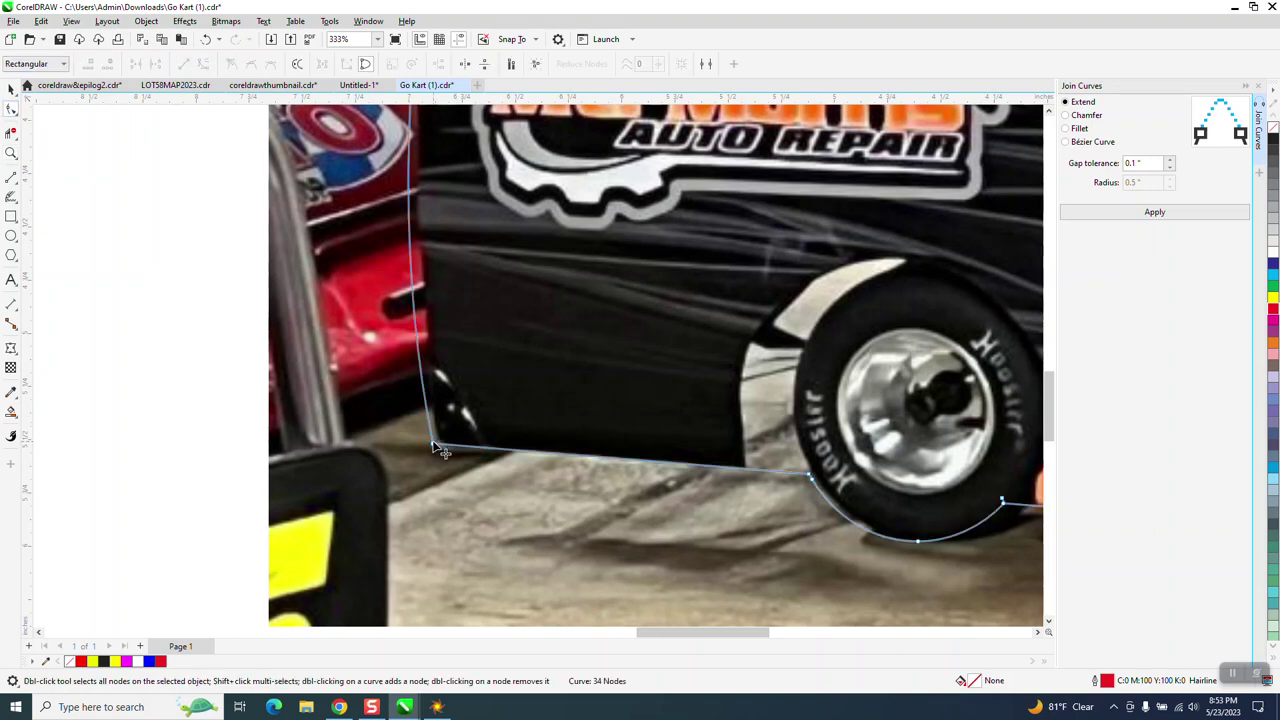
pyautogui.moveTo(398, 268)
pyautogui.mouseDown()
pyautogui.moveTo(422, 260)
pyautogui.moveTo(423, 272)
pyautogui.mouseUp()
pyautogui.scroll(-3, 493, 428)
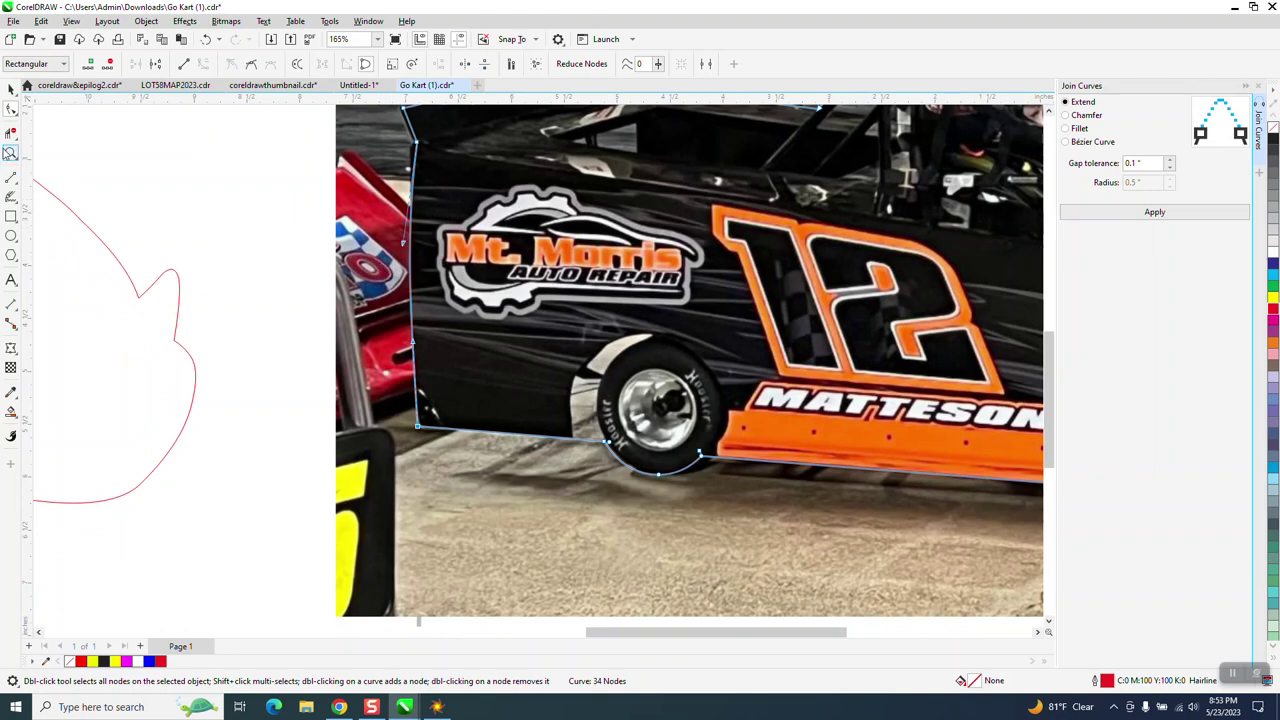
pyautogui.click(11, 152)
# Step: Zoom on the top-left corner and drag its nodes onto the wing corner and body edge
pyautogui.scroll(-1, 402, 235)
pyautogui.moveTo(381, 151); pyautogui.dragTo(450, 170)
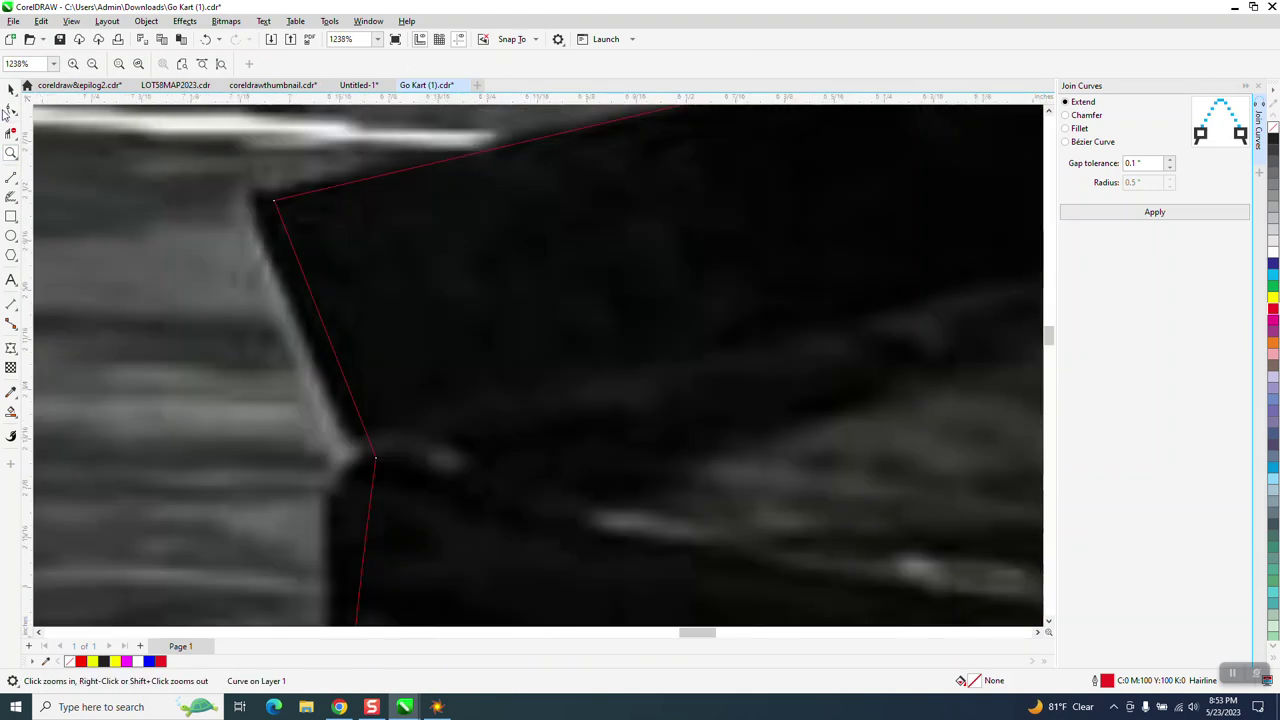
pyautogui.press('F10')
pyautogui.moveTo(285, 212); pyautogui.dragTo(257, 205)
pyautogui.moveTo(378, 462); pyautogui.dragTo(358, 445)
pyautogui.scroll(-2, 355, 375)
pyautogui.scroll(-1, 355, 378)
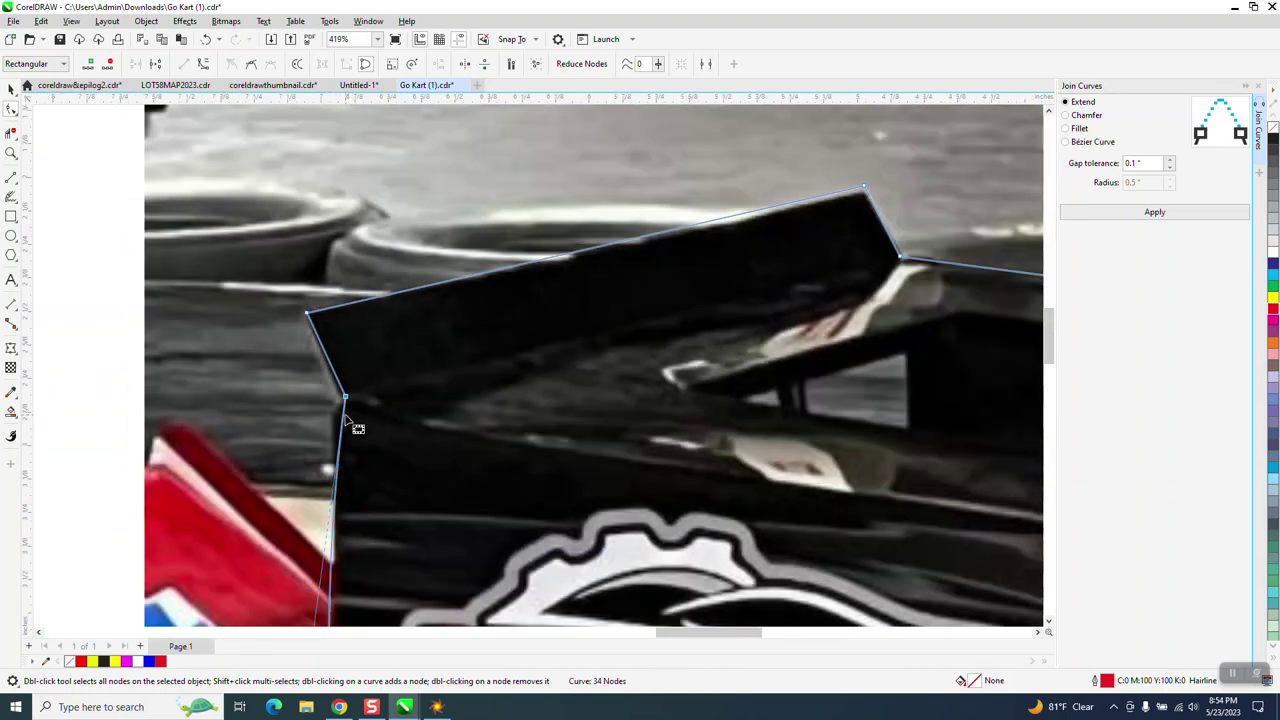
# Step: Add a node near the wing's lower corner, place it there, and straighten the segment below
pyautogui.doubleClick(344, 411)
pyautogui.moveTo(344, 411); pyautogui.dragTo(338, 404)
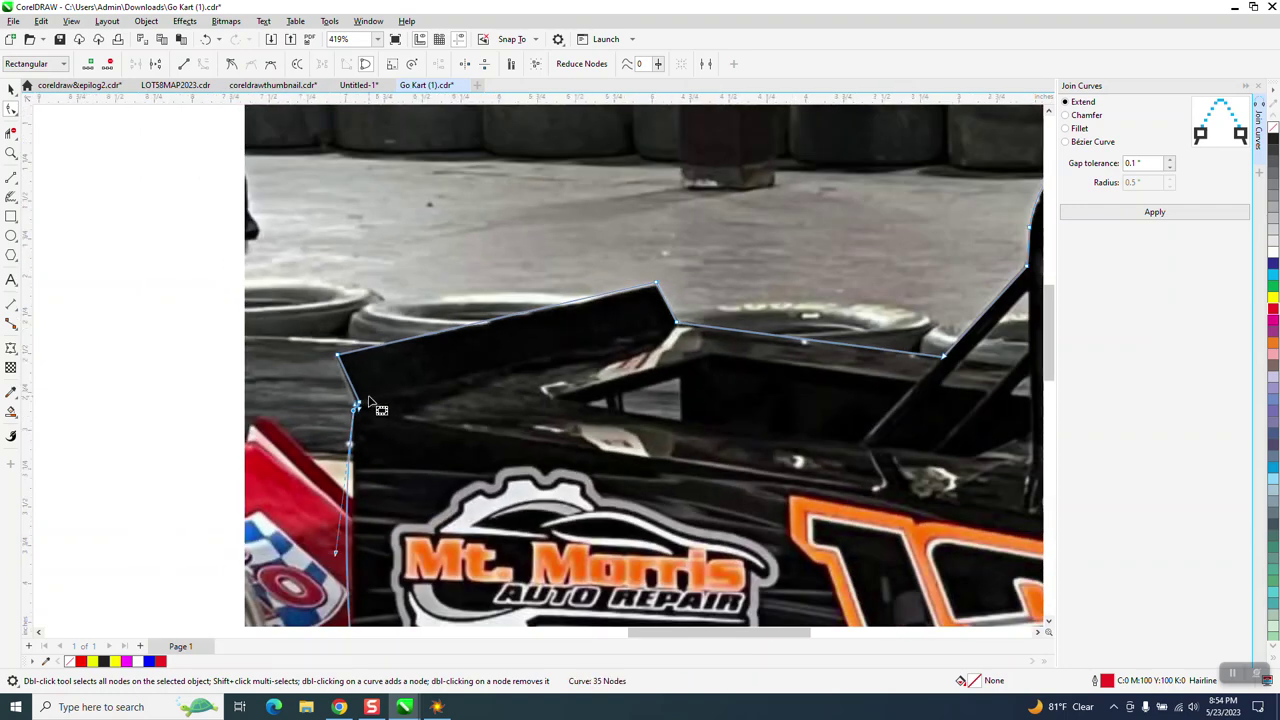
pyautogui.moveTo(336, 552); pyautogui.dragTo(352, 562)
pyautogui.scroll(-2, 250, 485)
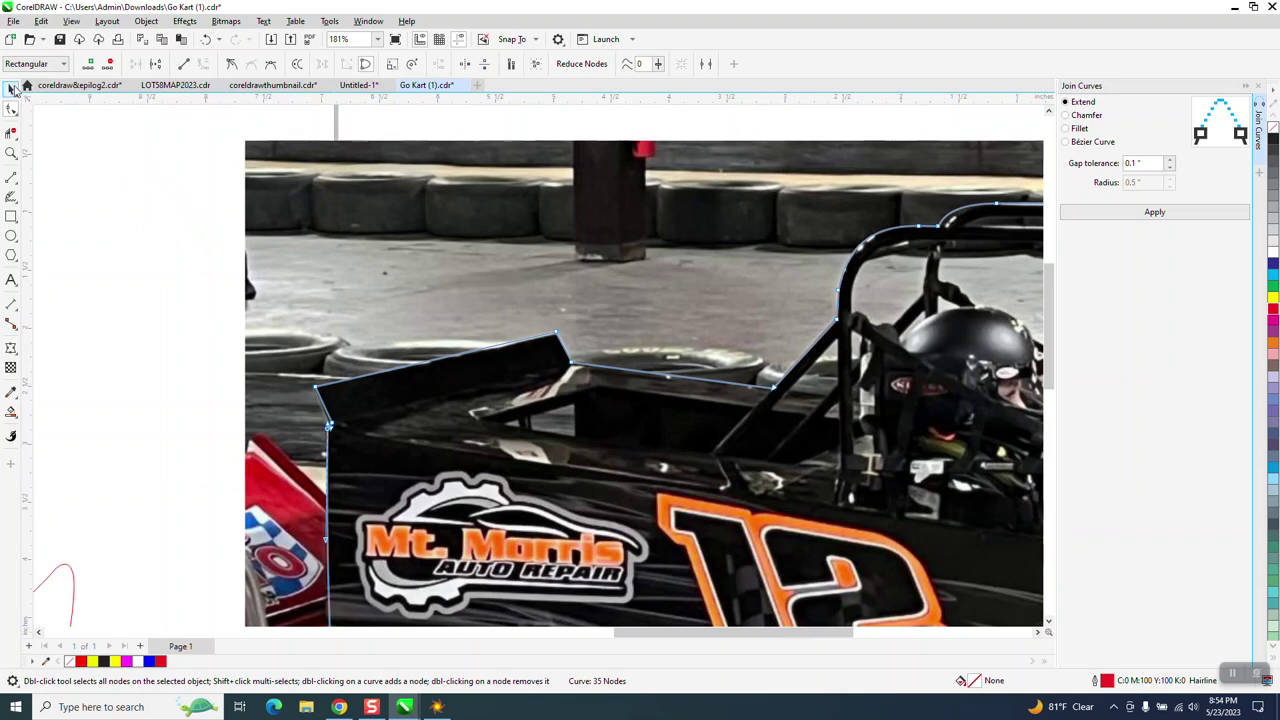
# Step: Zoom on the rear wing and nudge its top outline node onto the corner
pyautogui.click(12, 88)
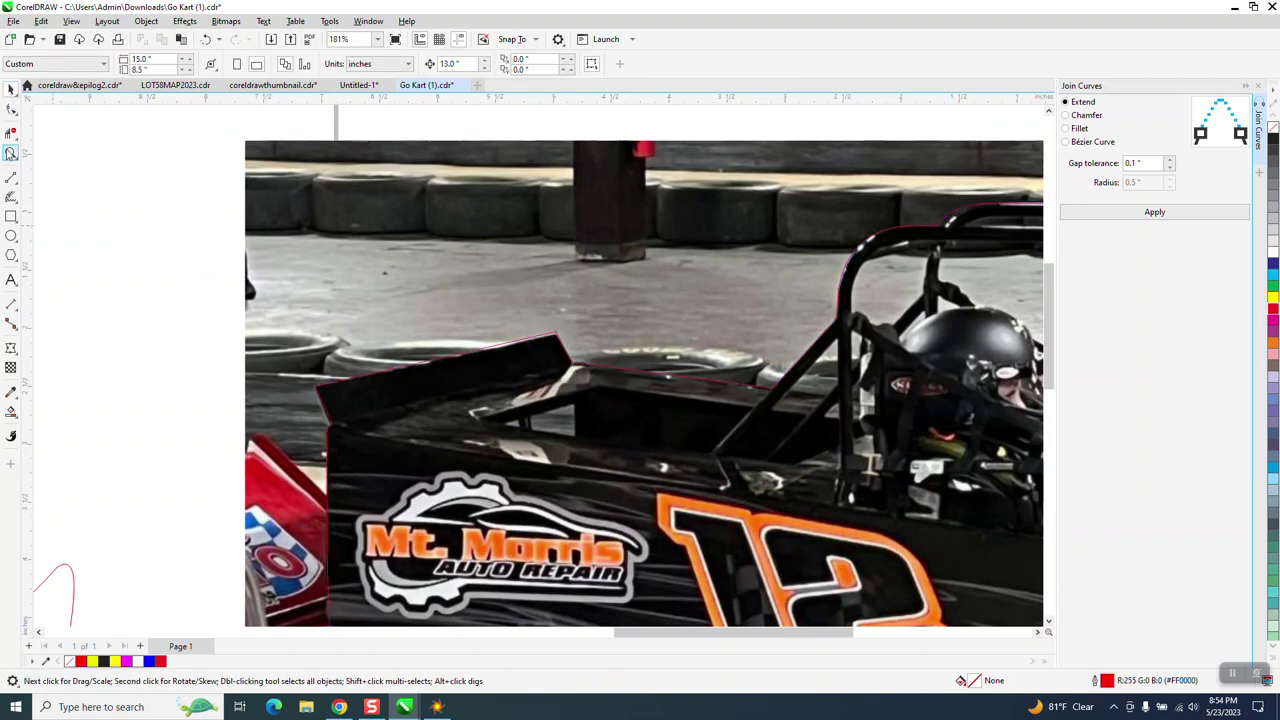
pyautogui.click(11, 153)
pyautogui.moveTo(507, 292); pyautogui.dragTo(657, 432)
pyautogui.click(12, 108)
pyautogui.click(390, 257)
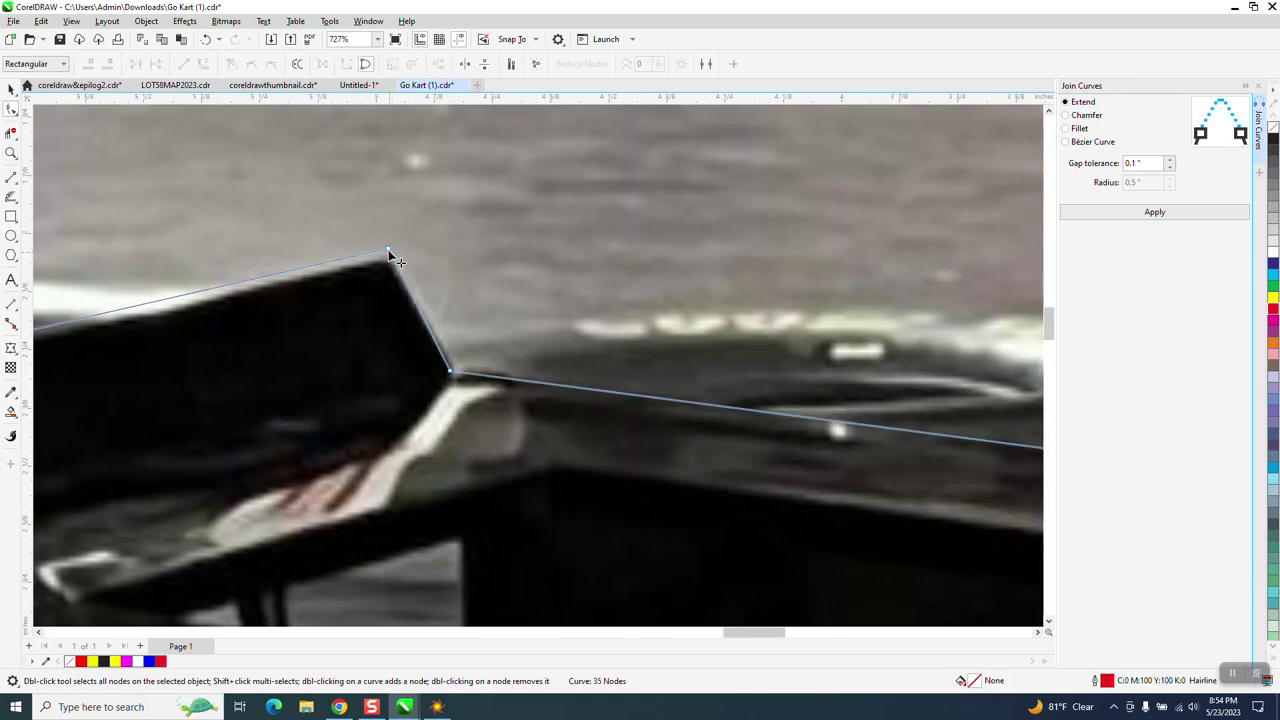
pyautogui.moveTo(389, 250); pyautogui.dragTo(393, 258)
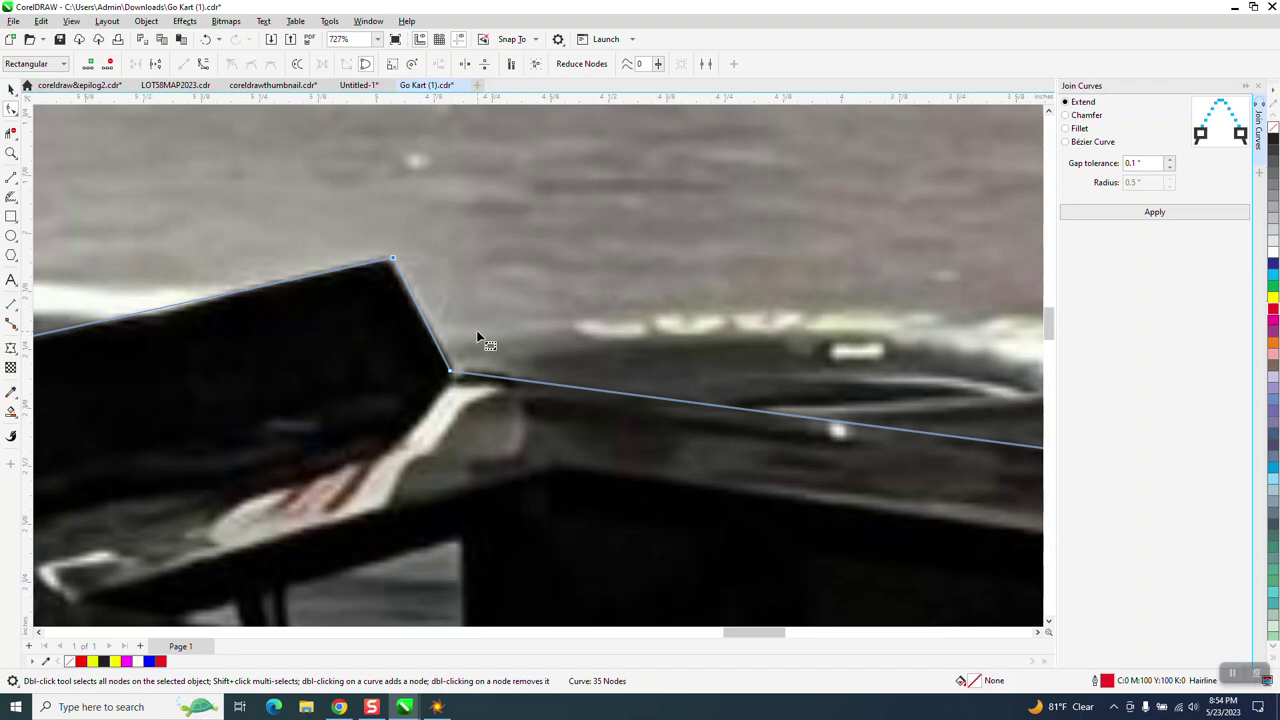
pyautogui.scroll(-3, 472, 330)
pyautogui.scroll(-2, 358, 322)
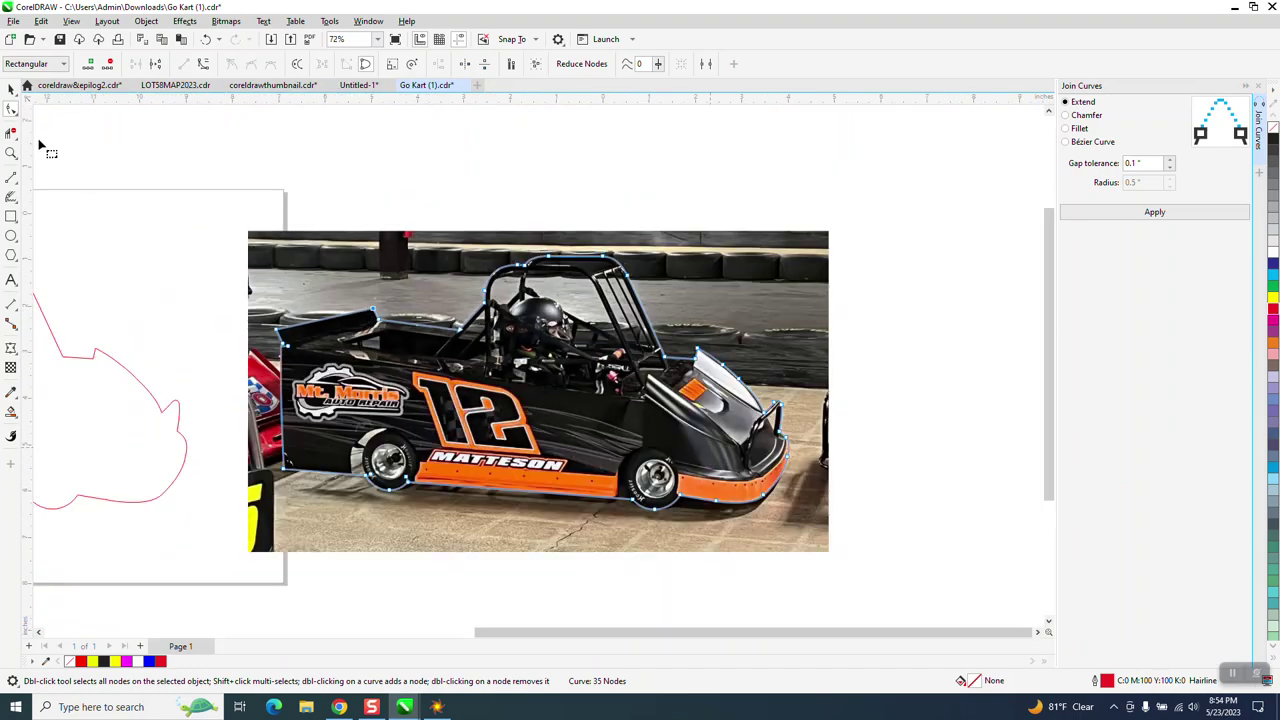
pyautogui.click(11, 89)
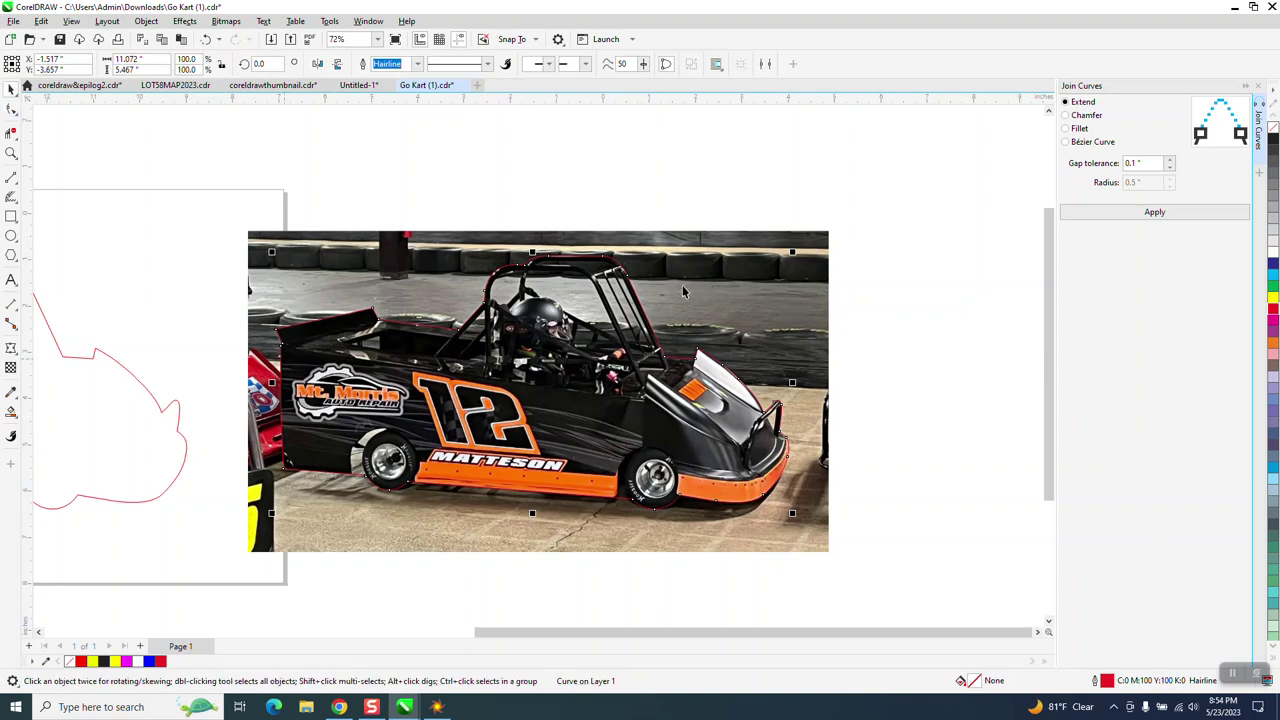
# Step: Move the kart photo to the right of the traced outline and open the Import dialog
pyautogui.click(790, 305)
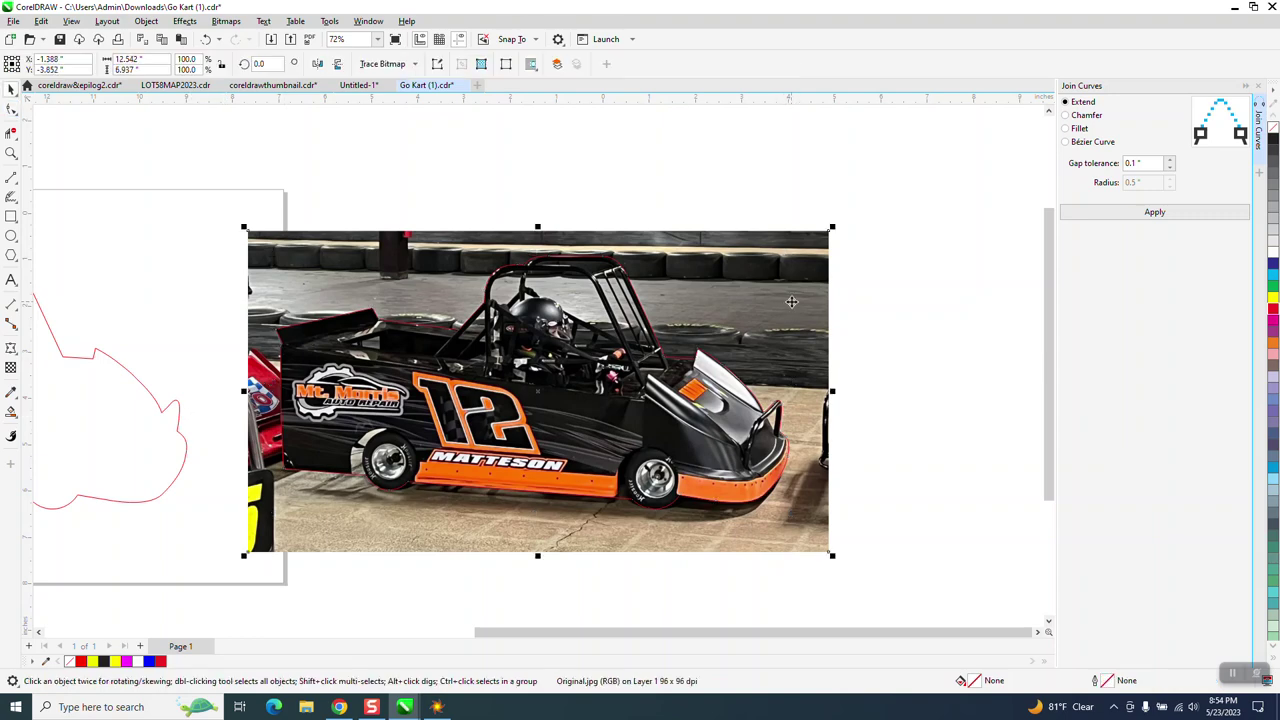
pyautogui.moveTo(305, 311); pyautogui.dragTo(907, 311)
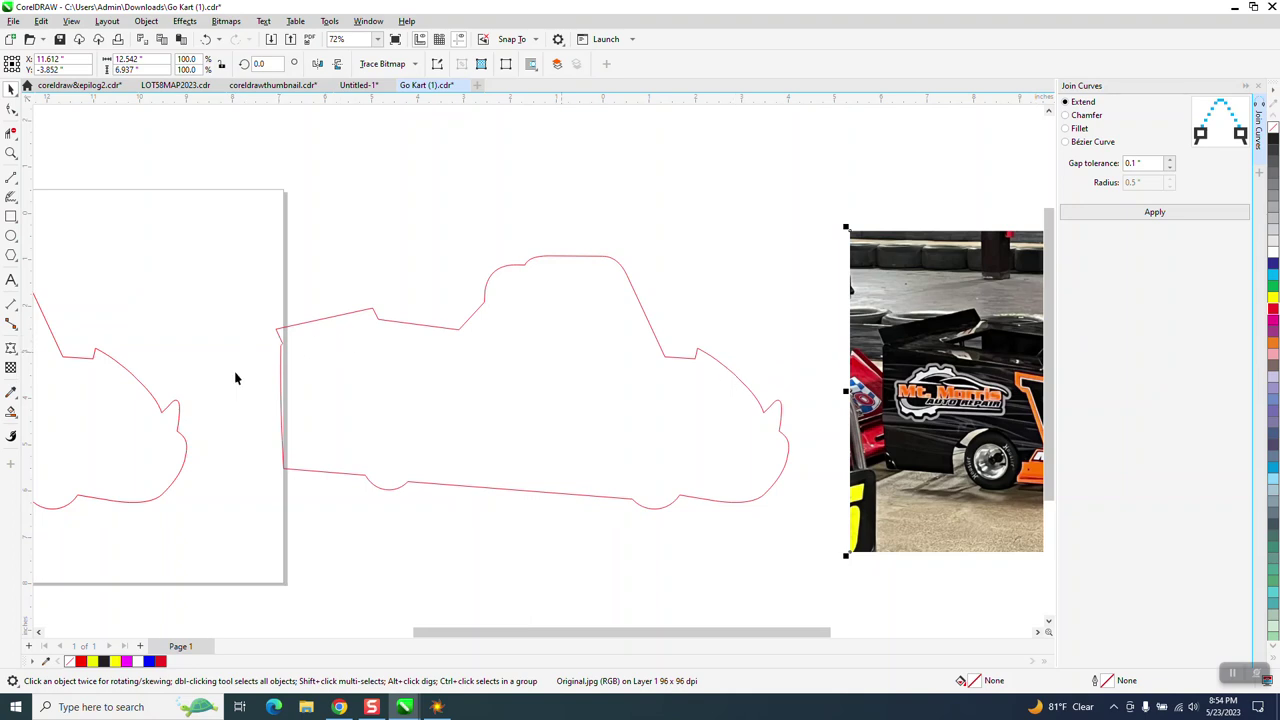
pyautogui.scroll(-1, 235, 378)
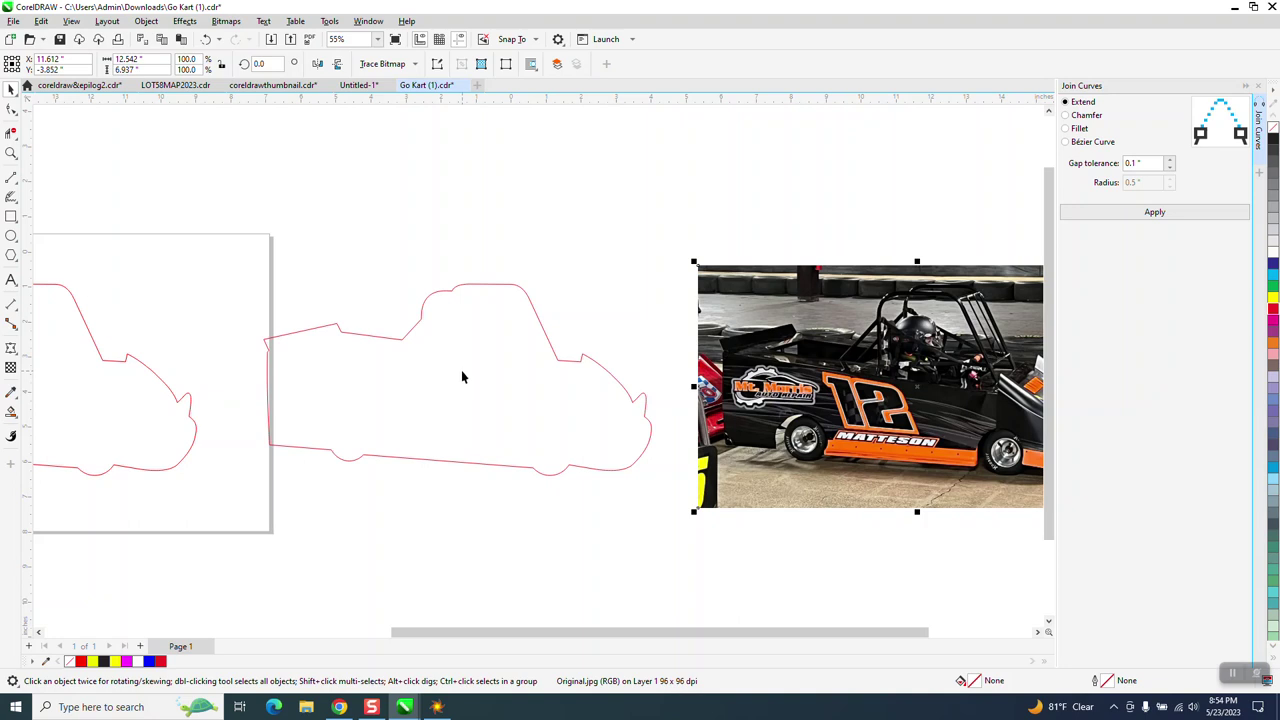
pyautogui.scroll(-1, 461, 377)
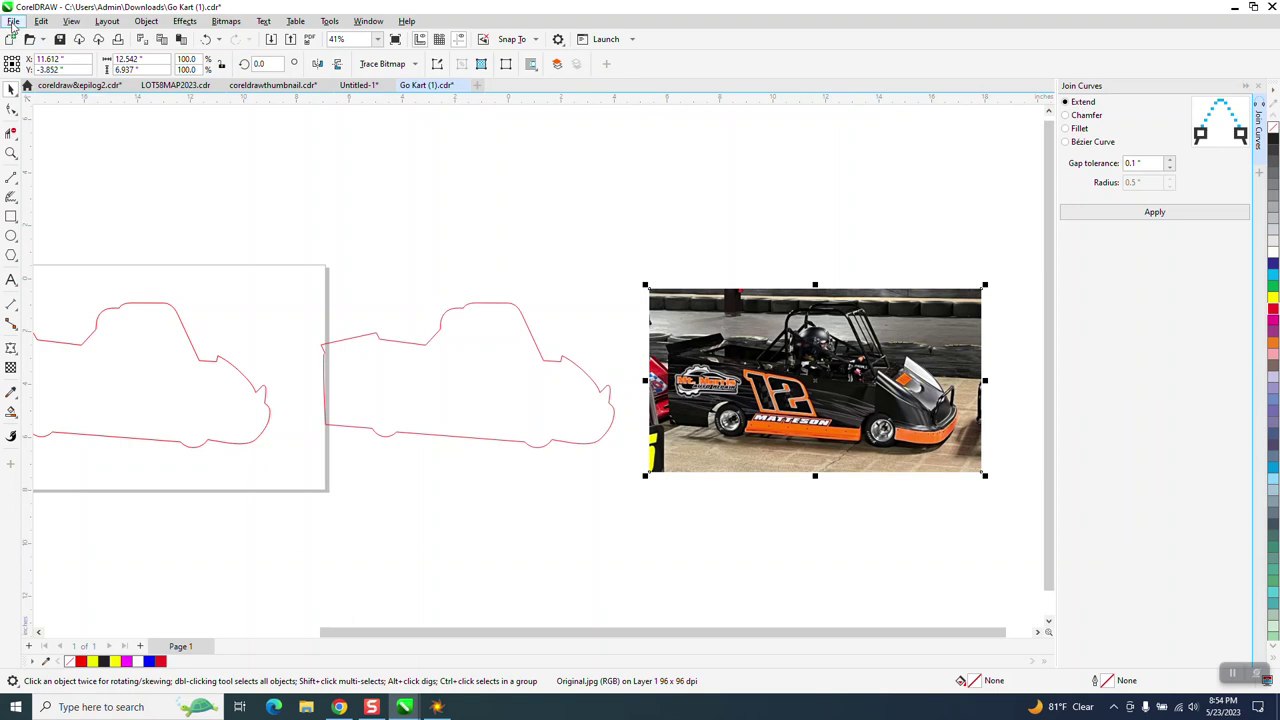
pyautogui.rightClick(234, 160)
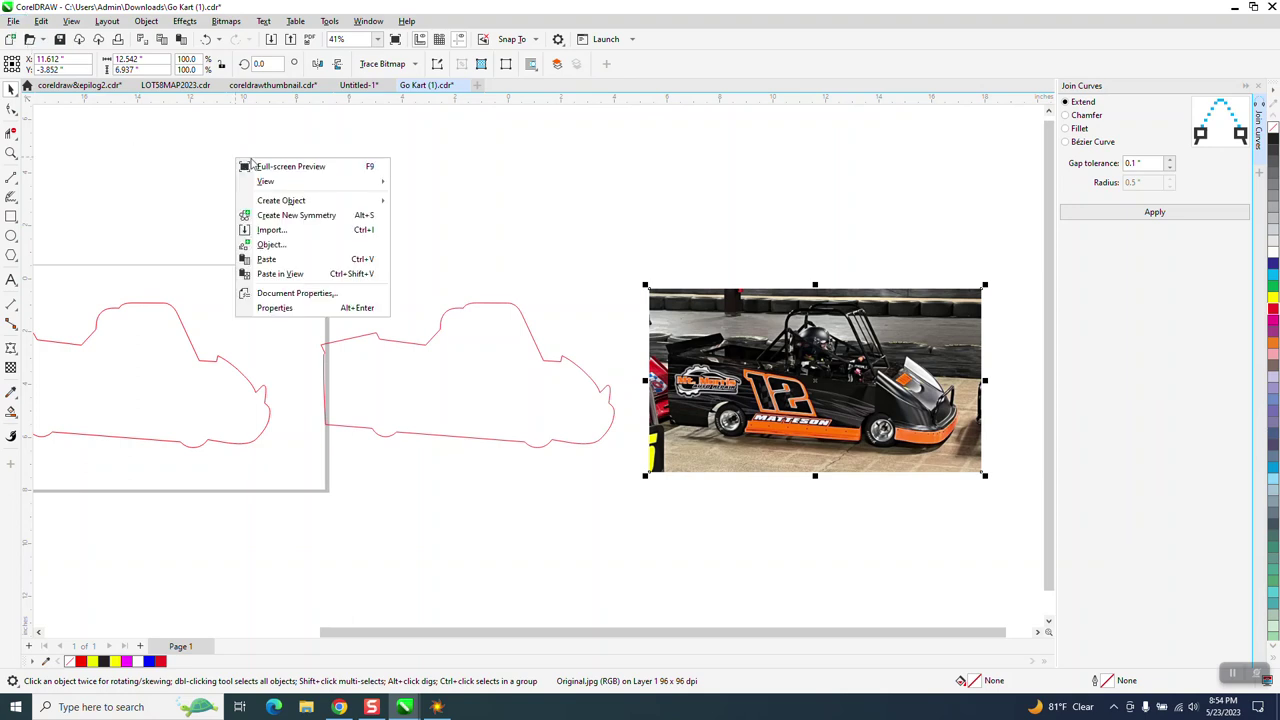
pyautogui.click(278, 233)
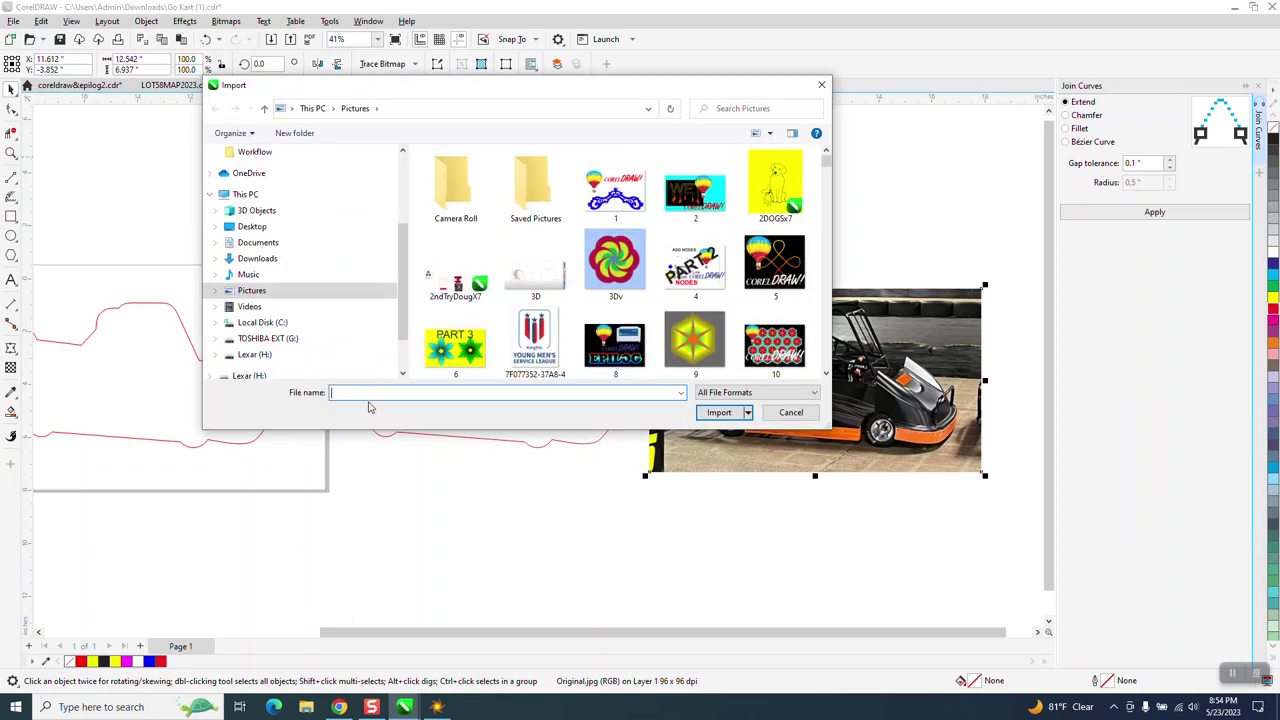
# Step: Import the drawing Go KartDougPhotograveX7.cdr
pyautogui.write('g')
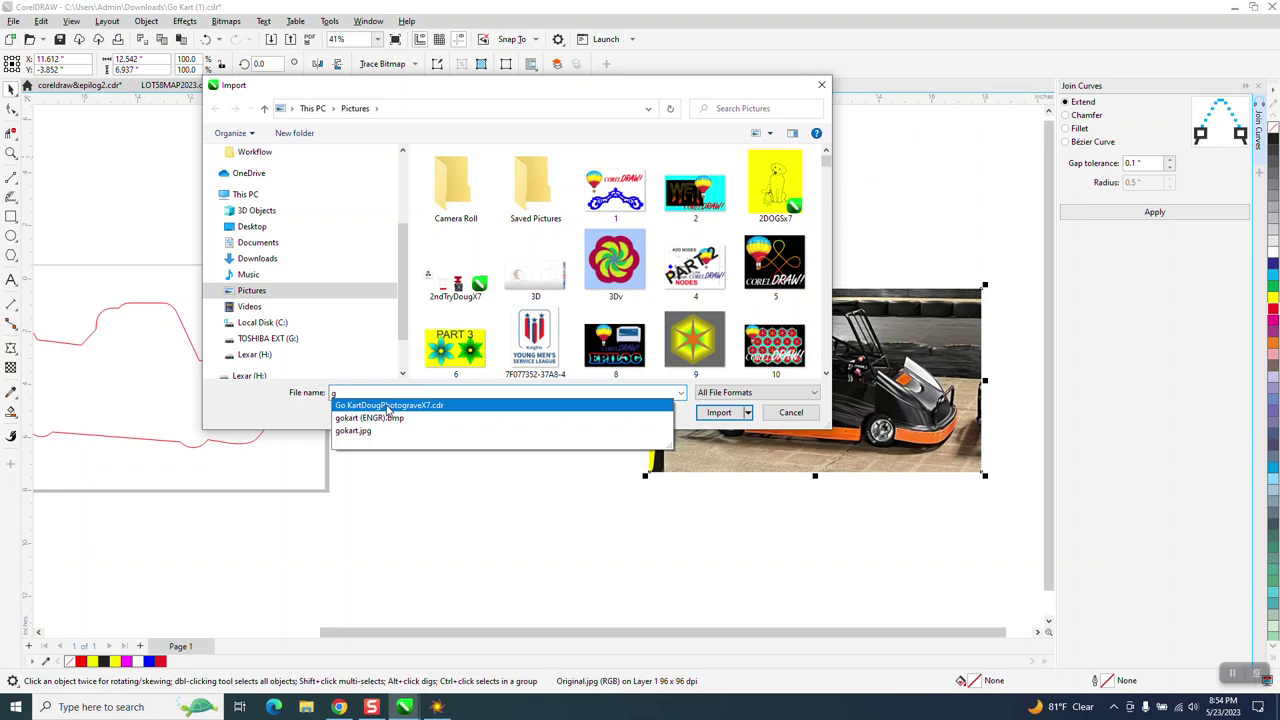
pyautogui.click(388, 405)
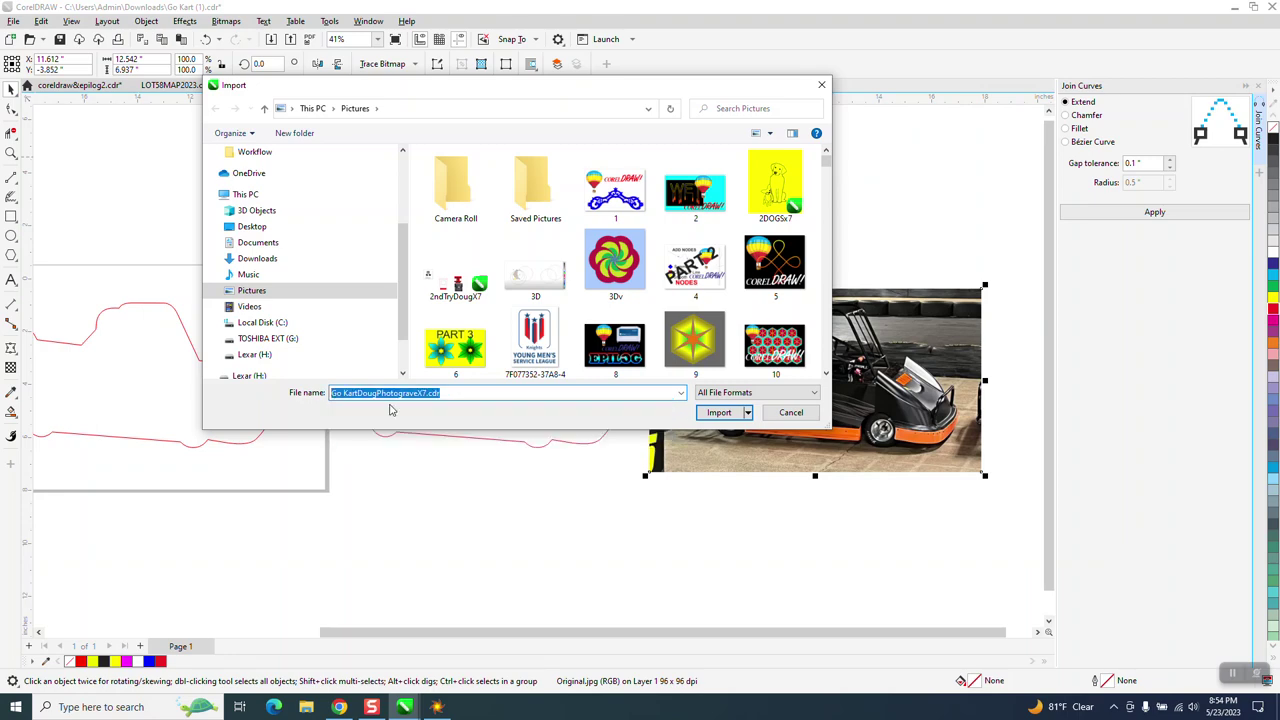
pyautogui.click(714, 416)
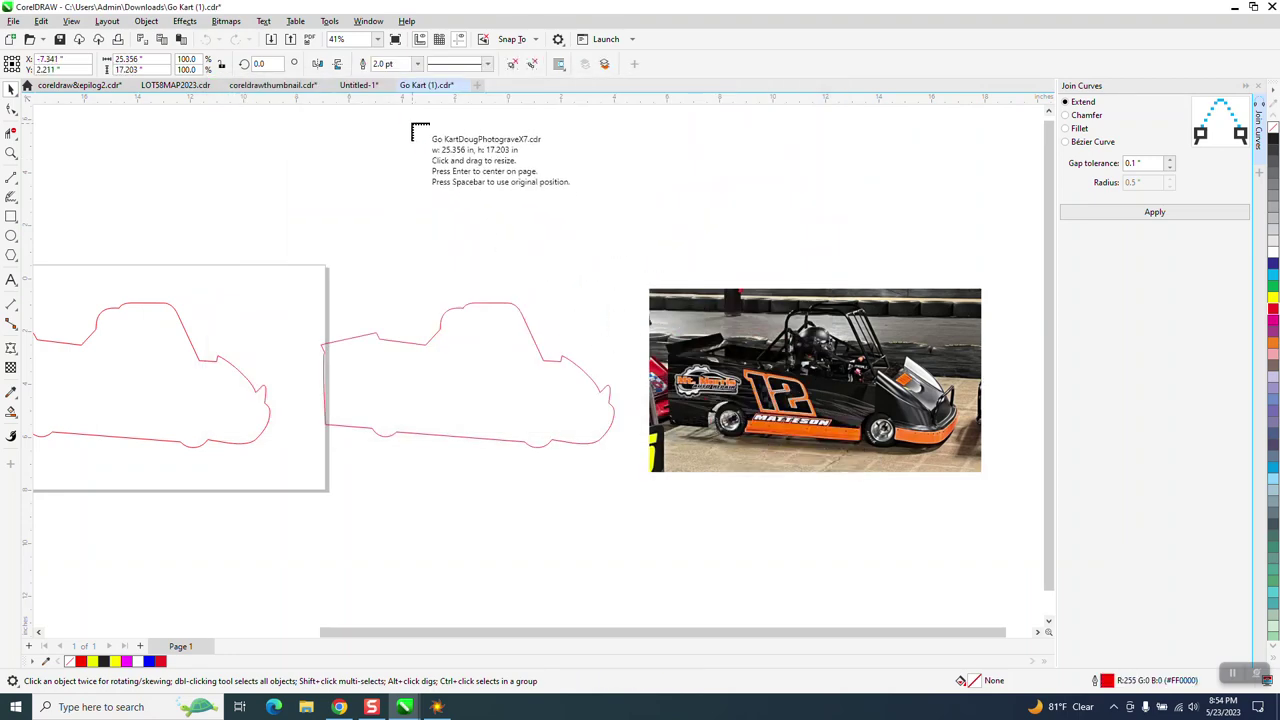
# Step: Place the imported Photograve engraving on the page and zoom into the kart's side panel
pyautogui.click(388, 139)
pyautogui.scroll(-1, 530, 470)
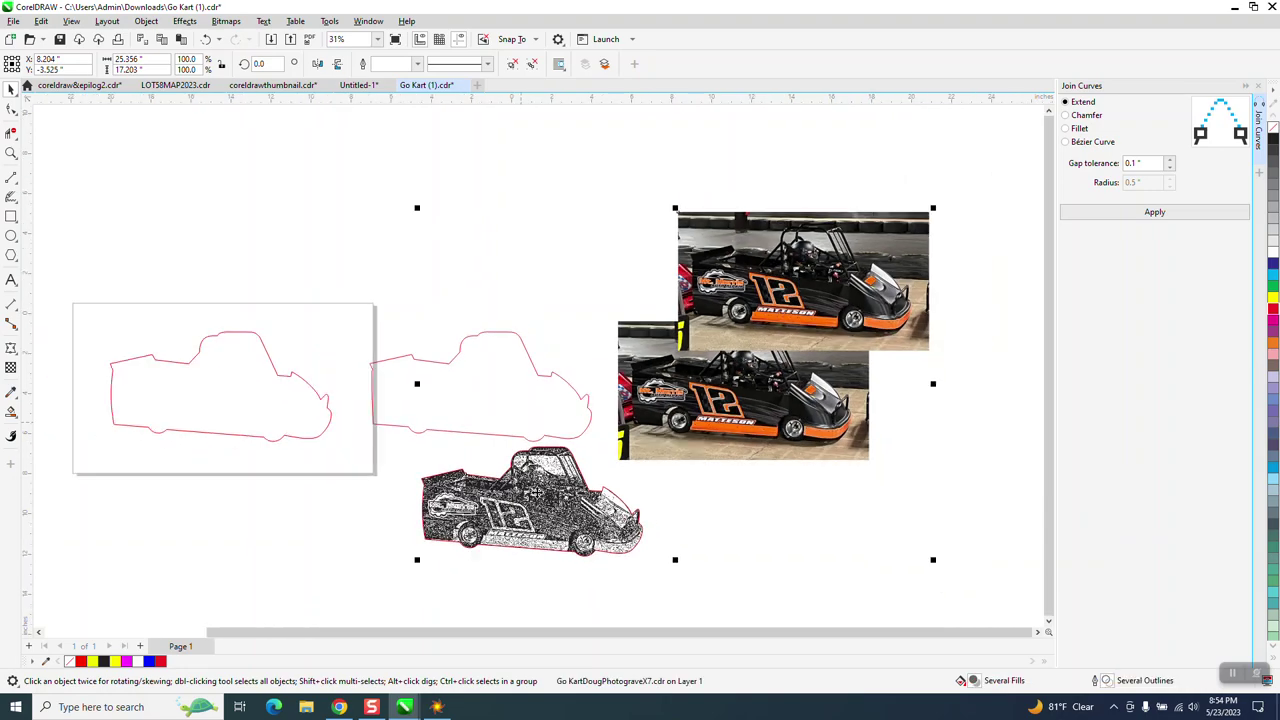
pyautogui.click(12, 152)
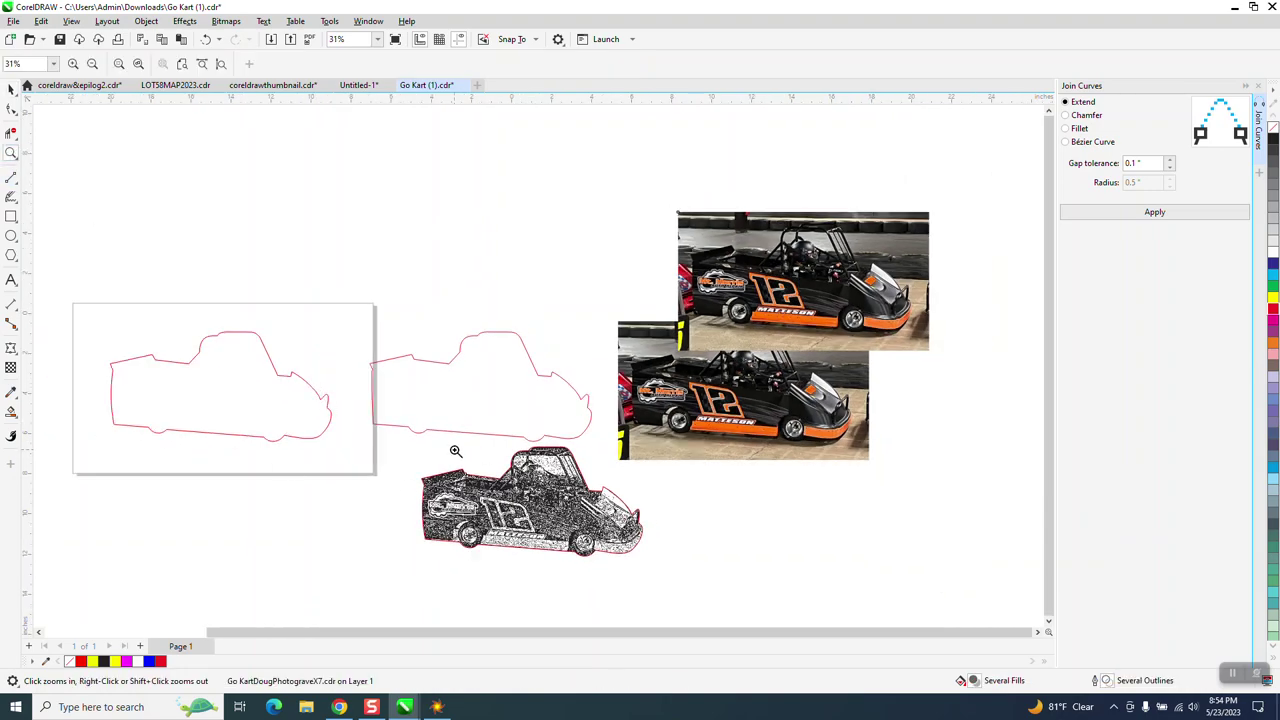
pyautogui.moveTo(452, 447); pyautogui.dragTo(668, 558)
pyautogui.moveTo(670, 389); pyautogui.dragTo(737, 462)
# Step: Zoom closer into the engraving's dot pattern, then select the engraved kart
pyautogui.scroll(-1, 736, 458)
pyautogui.moveTo(531, 313); pyautogui.dragTo(661, 450)
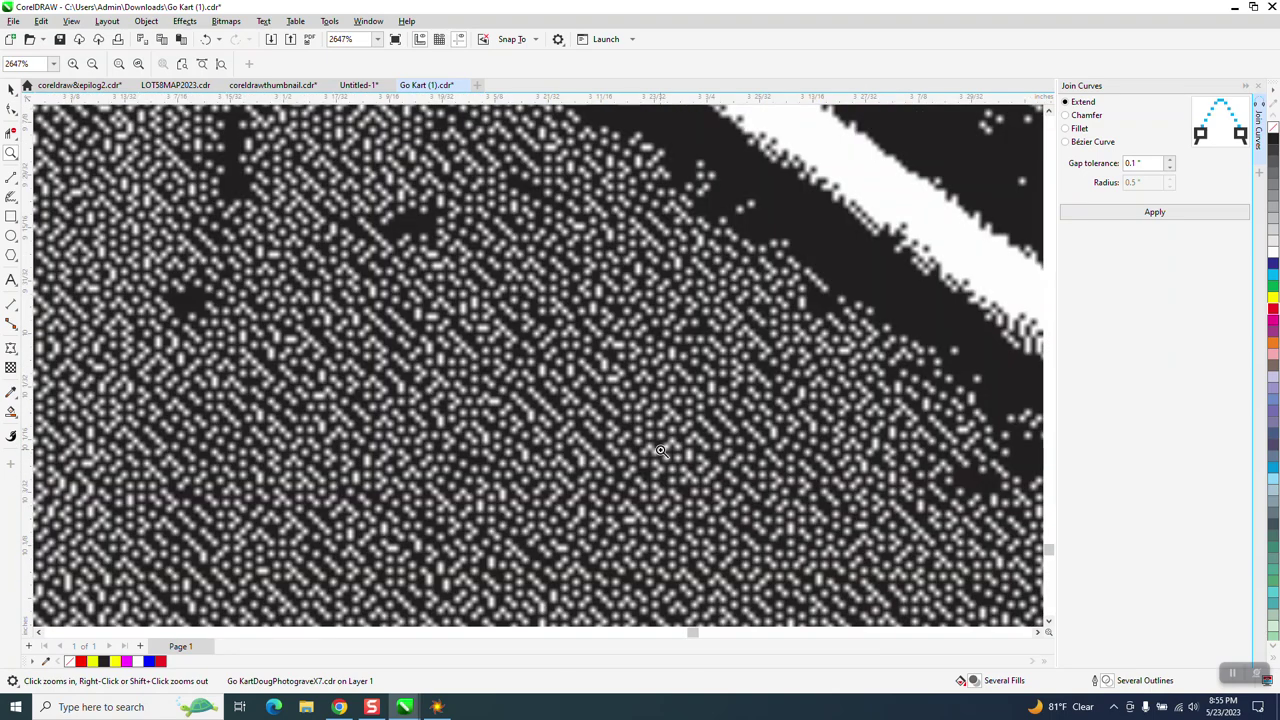
pyautogui.scroll(-2, 505, 432)
pyautogui.click(503, 428)
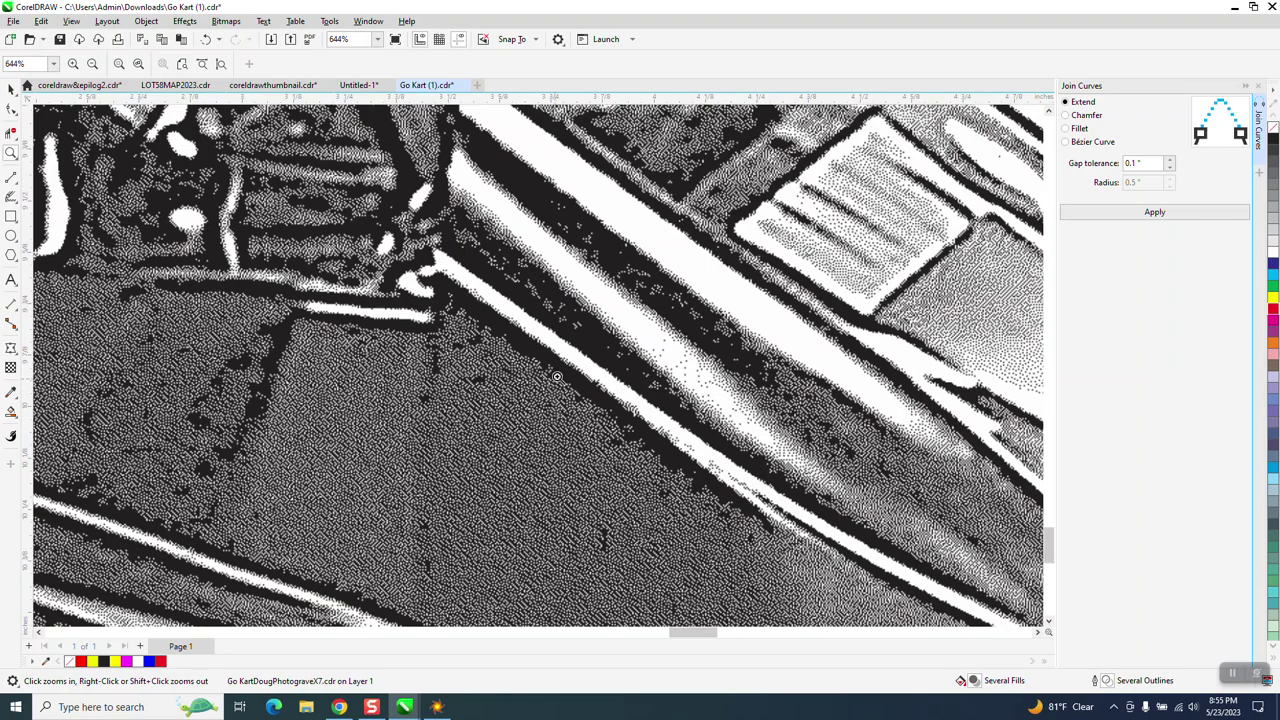
pyautogui.click(662, 416)
pyautogui.scroll(-5, 610, 425)
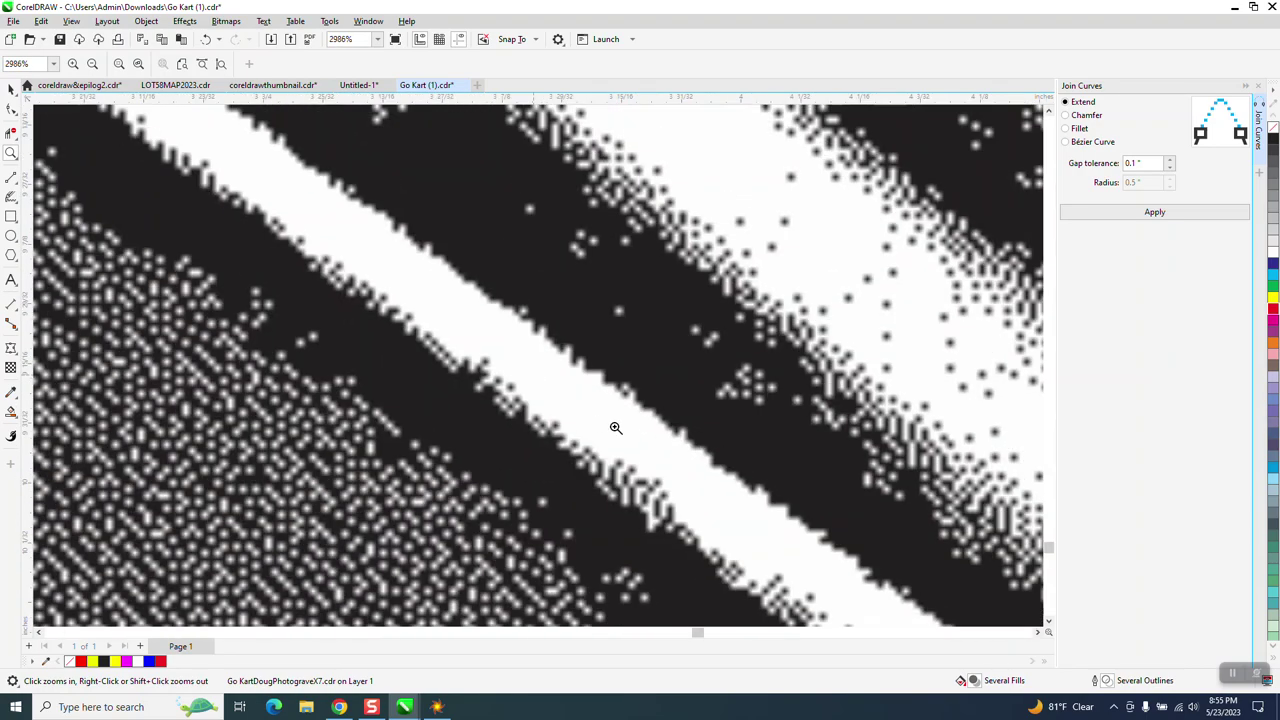
pyautogui.scroll(-4, 670, 415)
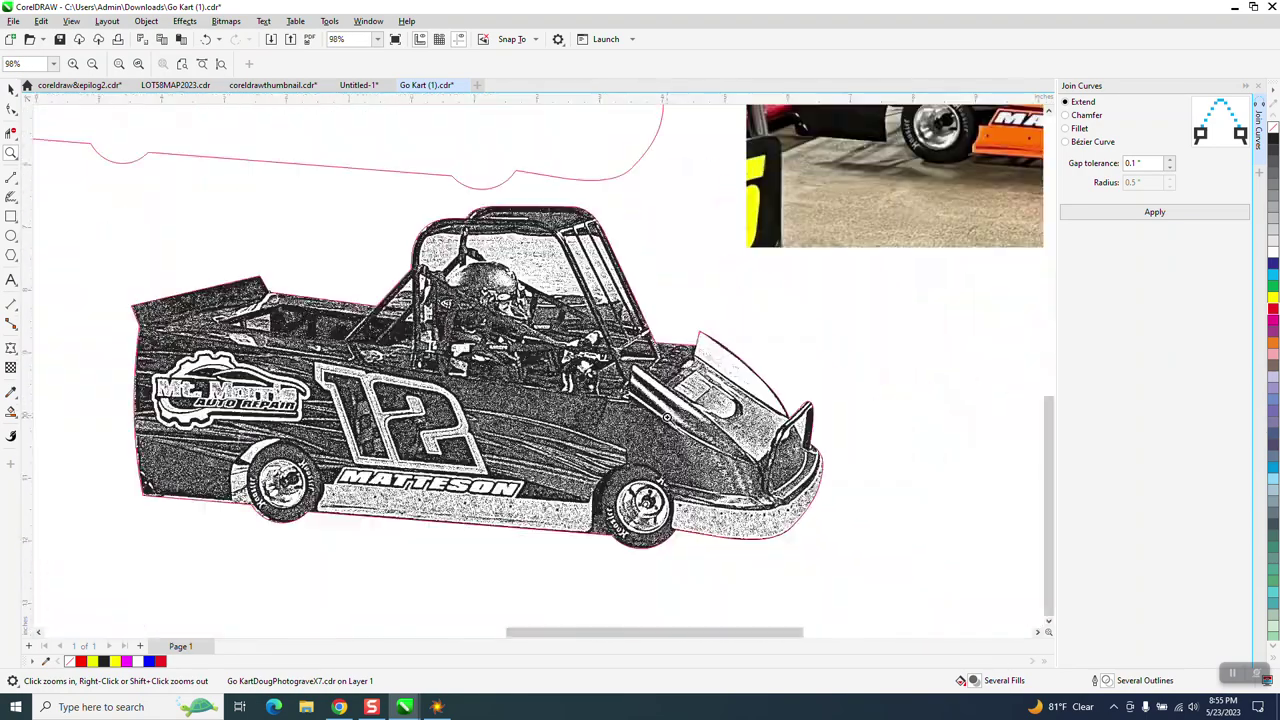
pyautogui.click(12, 89)
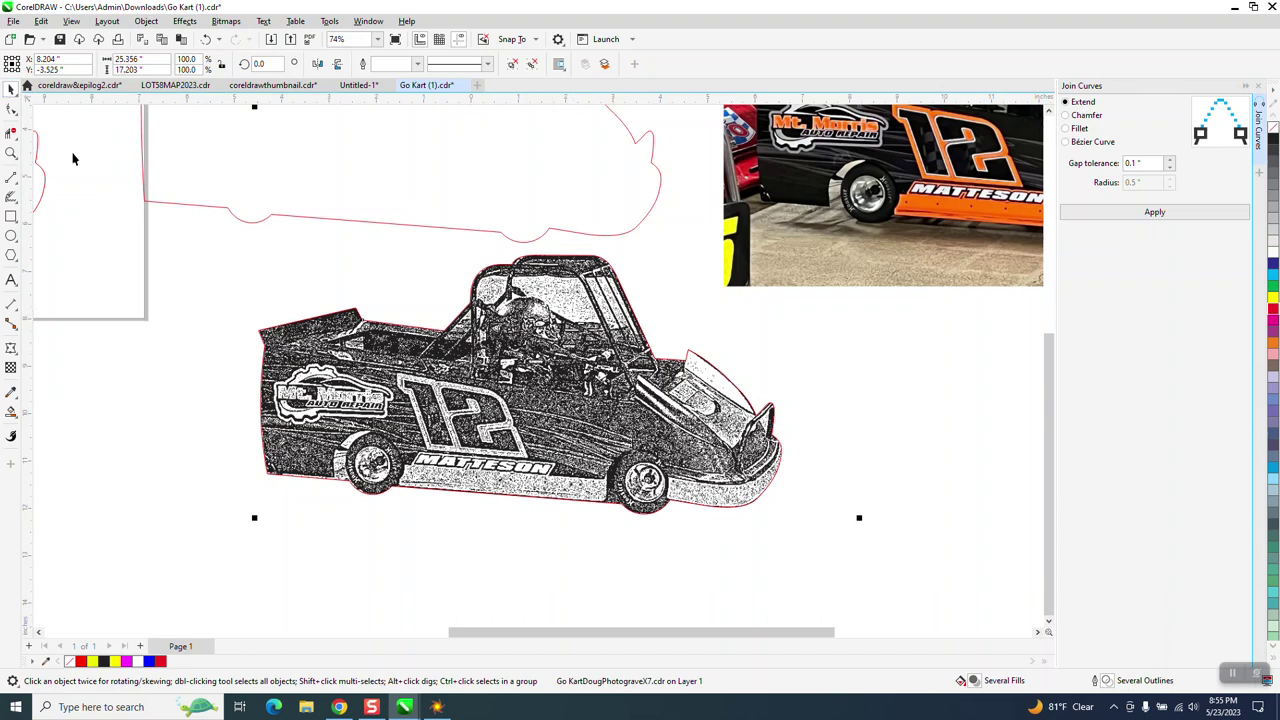
# Step: Ungroup the engraving from its red outline and nudge the outline far to the right
pyautogui.click(146, 21)
pyautogui.moveTo(300, 247)
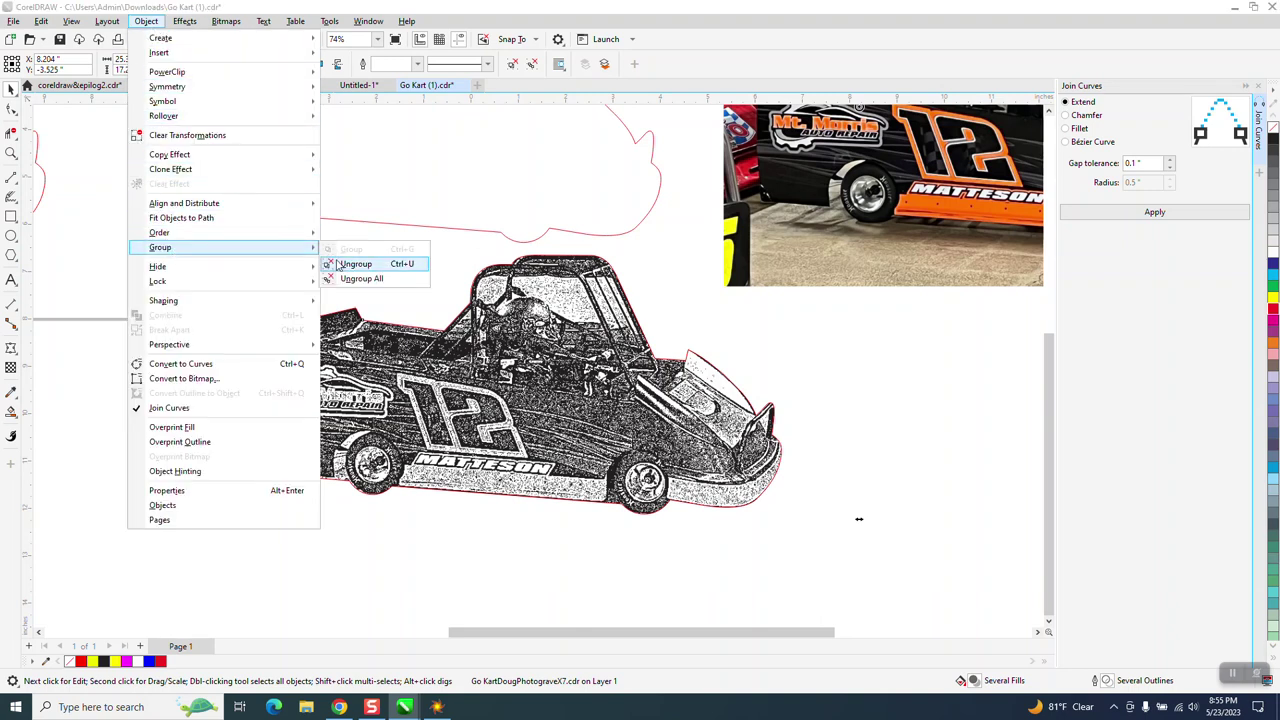
pyautogui.click(337, 264)
pyautogui.click(375, 328)
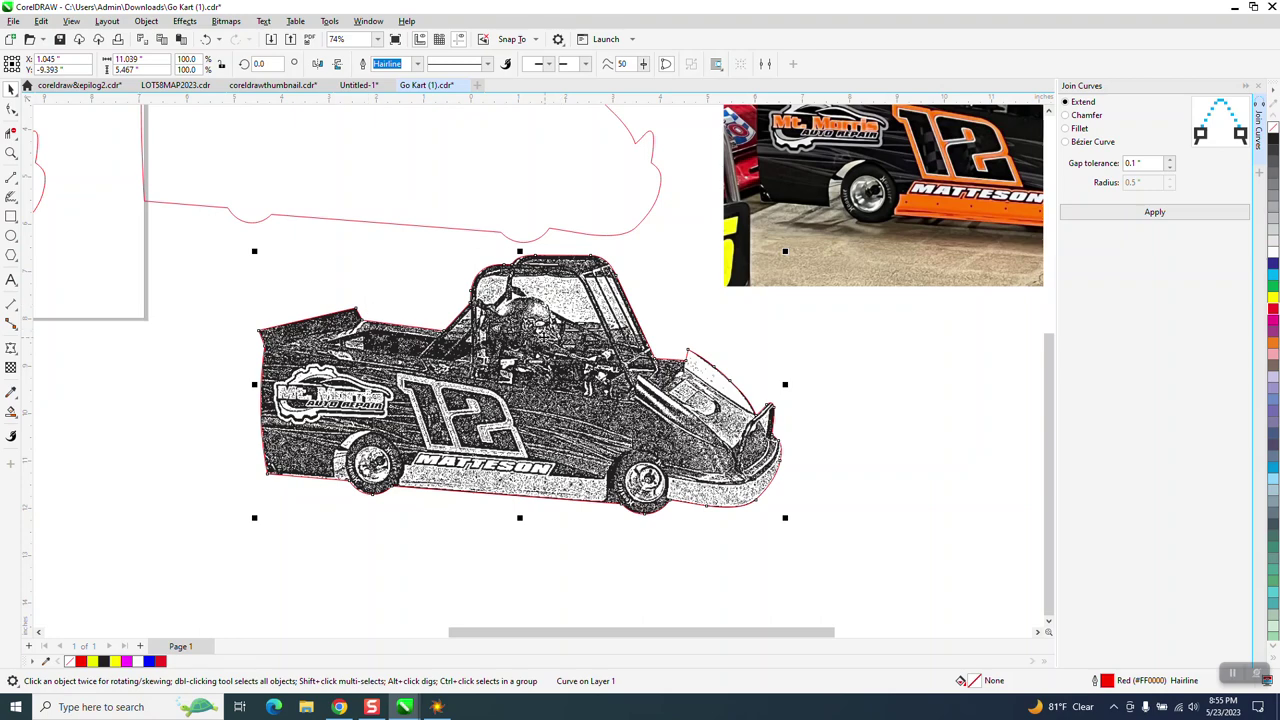
pyautogui.scroll(-2, 474, 366)
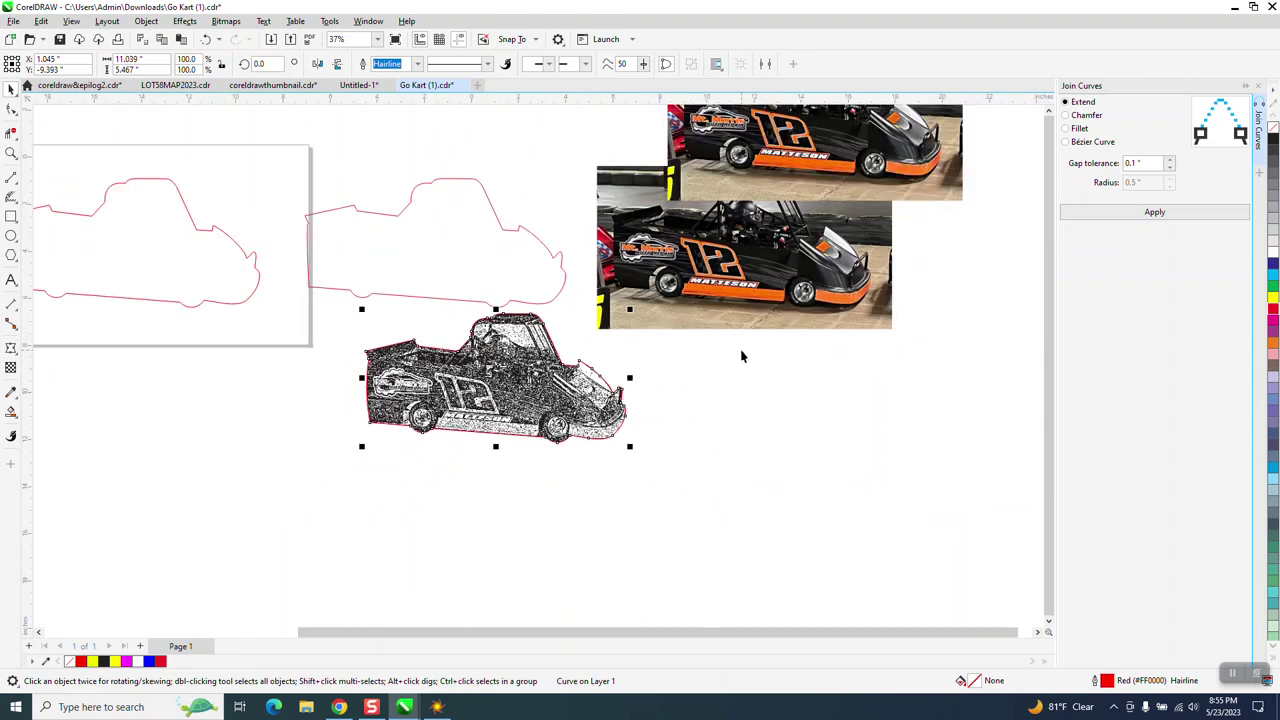
pyautogui.hotkey('shift', 'Right')
pyautogui.hotkey('shift', 'Right')
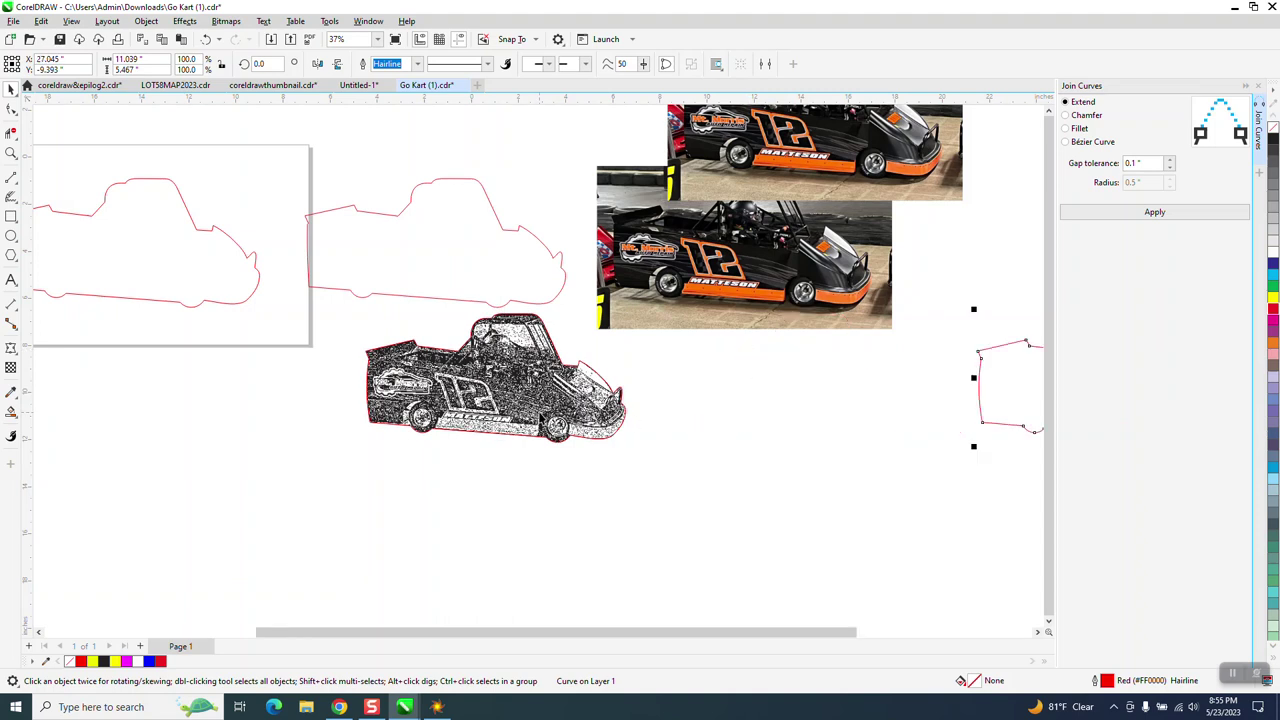
pyautogui.moveTo(581, 367)
pyautogui.mouseDown()
pyautogui.moveTo(800, 374)
pyautogui.moveTo(583, 370)
pyautogui.mouseUp()
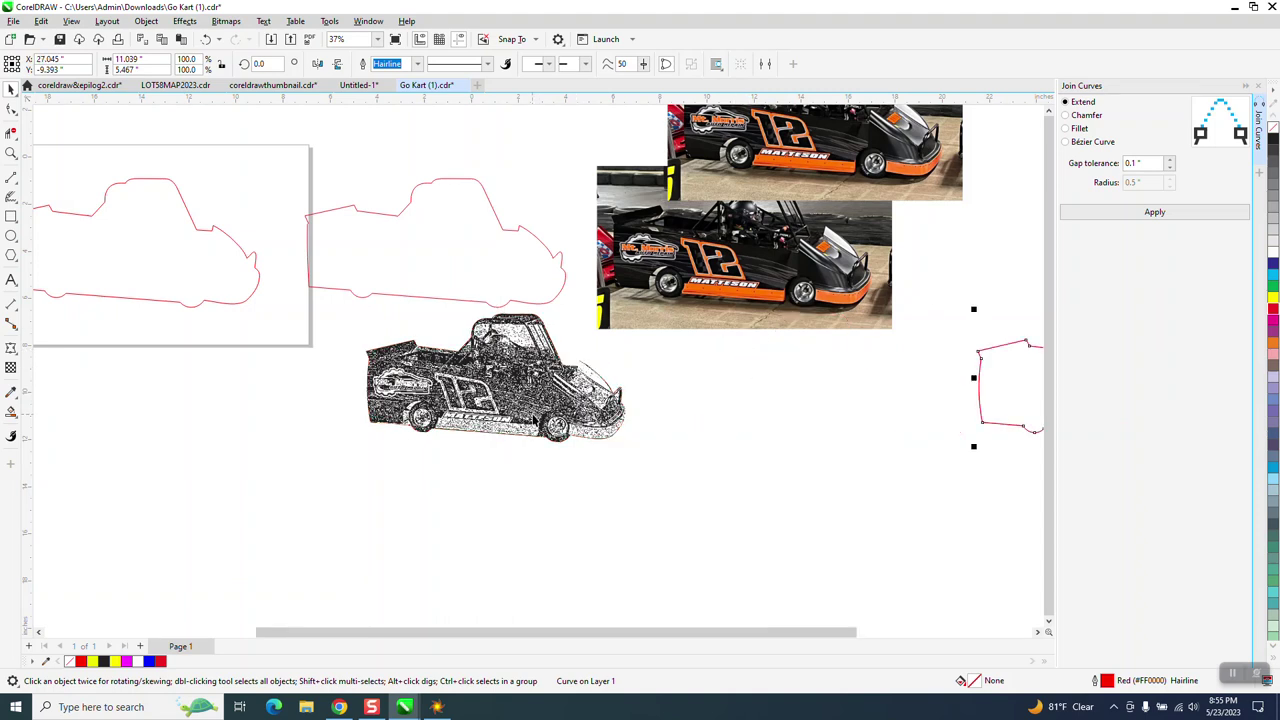
# Step: Move the engraved kart 13" right and leave a duplicate at its original spot
pyautogui.click(628, 390)
pyautogui.hotkey('shift', 'Right')
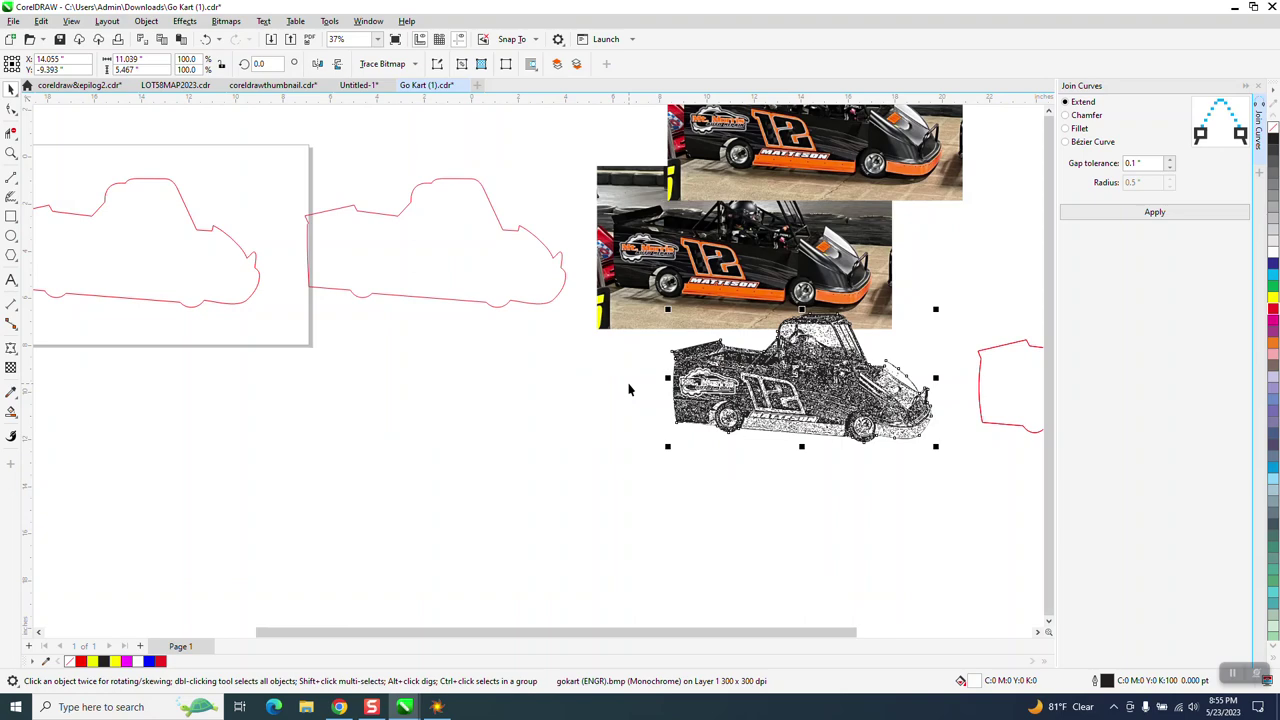
pyautogui.hotkey('ctrl', 'v')
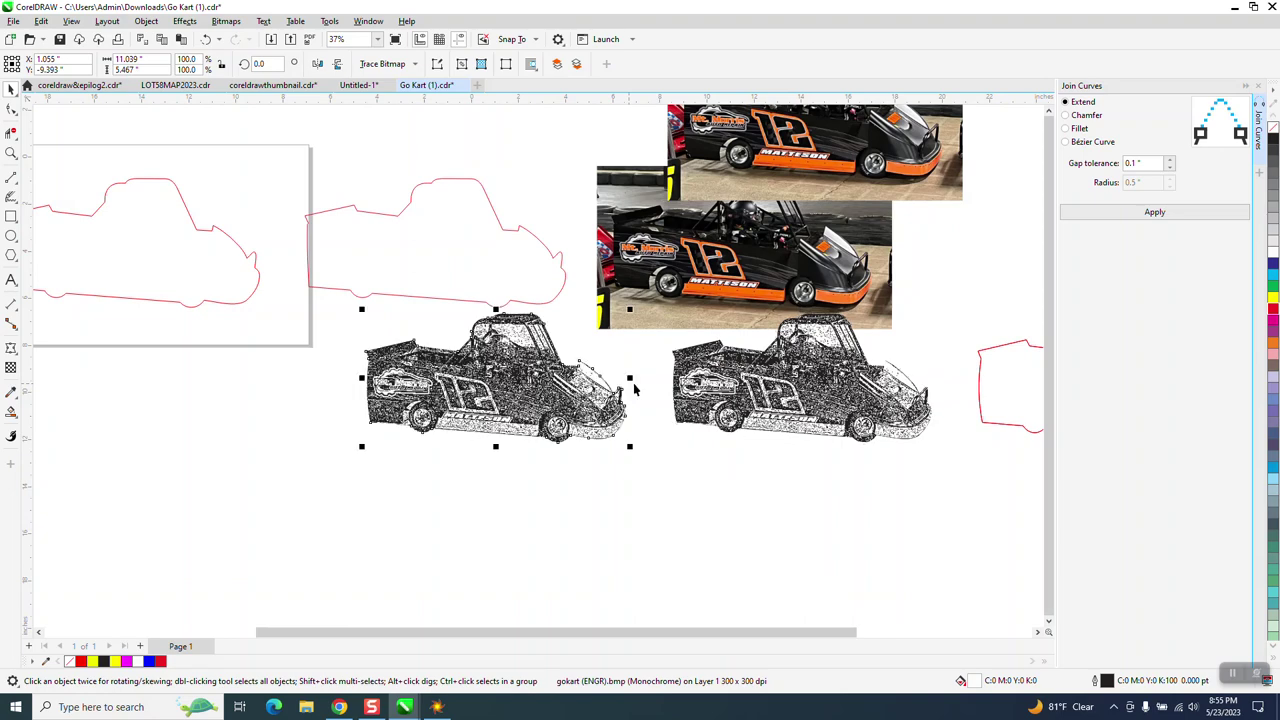
# Step: Draw a square over the left kart's cockpit and intersect it with the engraving
pyautogui.click(11, 153)
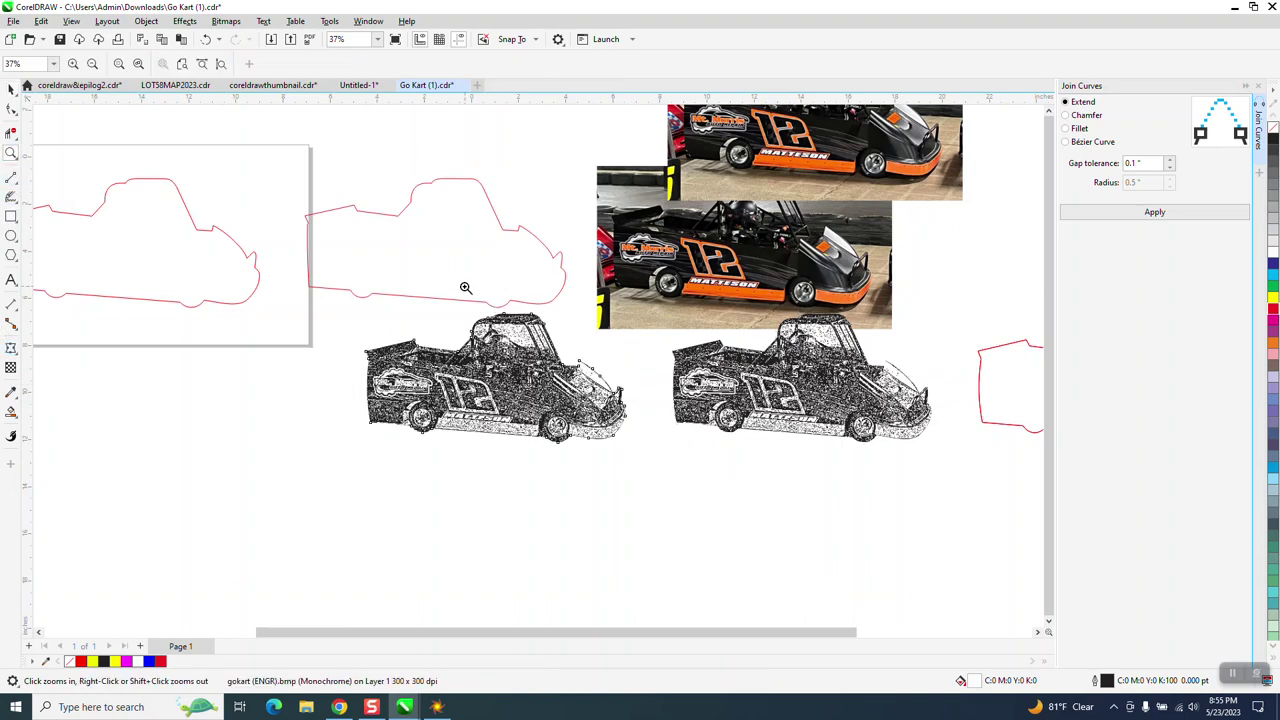
pyautogui.moveTo(457, 295); pyautogui.dragTo(594, 418)
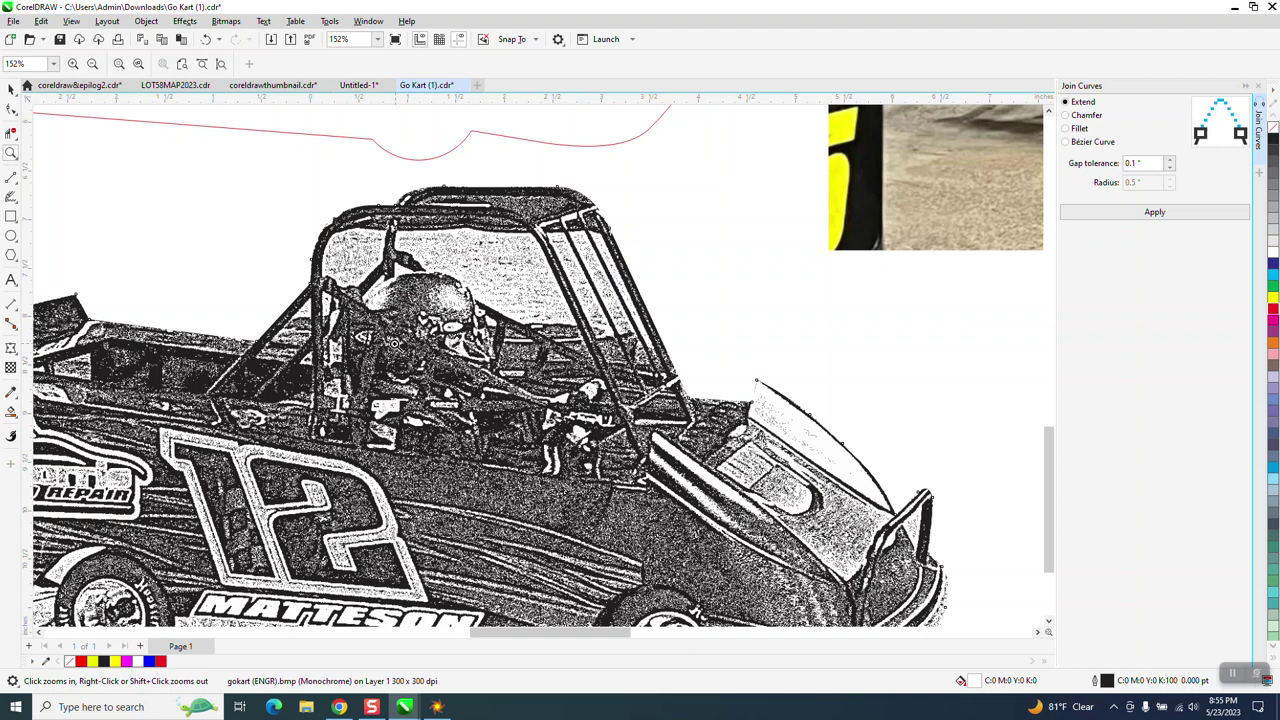
pyautogui.click(10, 217)
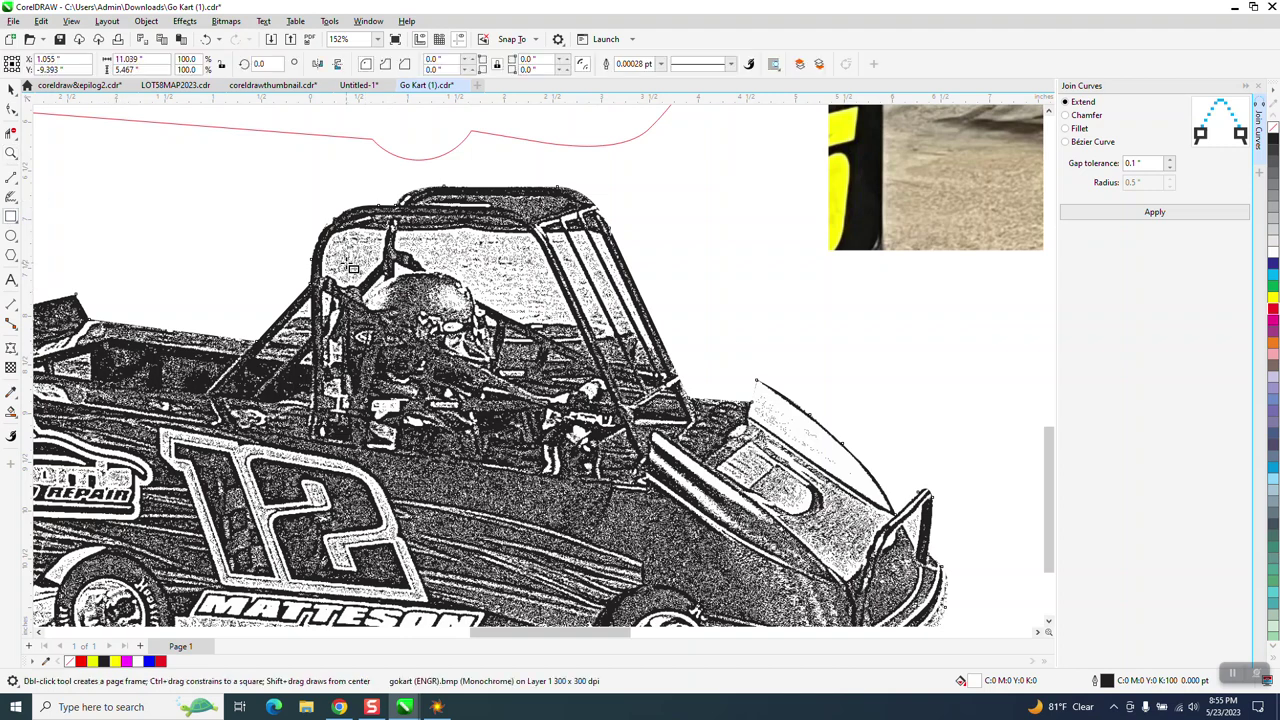
pyautogui.moveTo(352, 268); pyautogui.dragTo(575, 460)
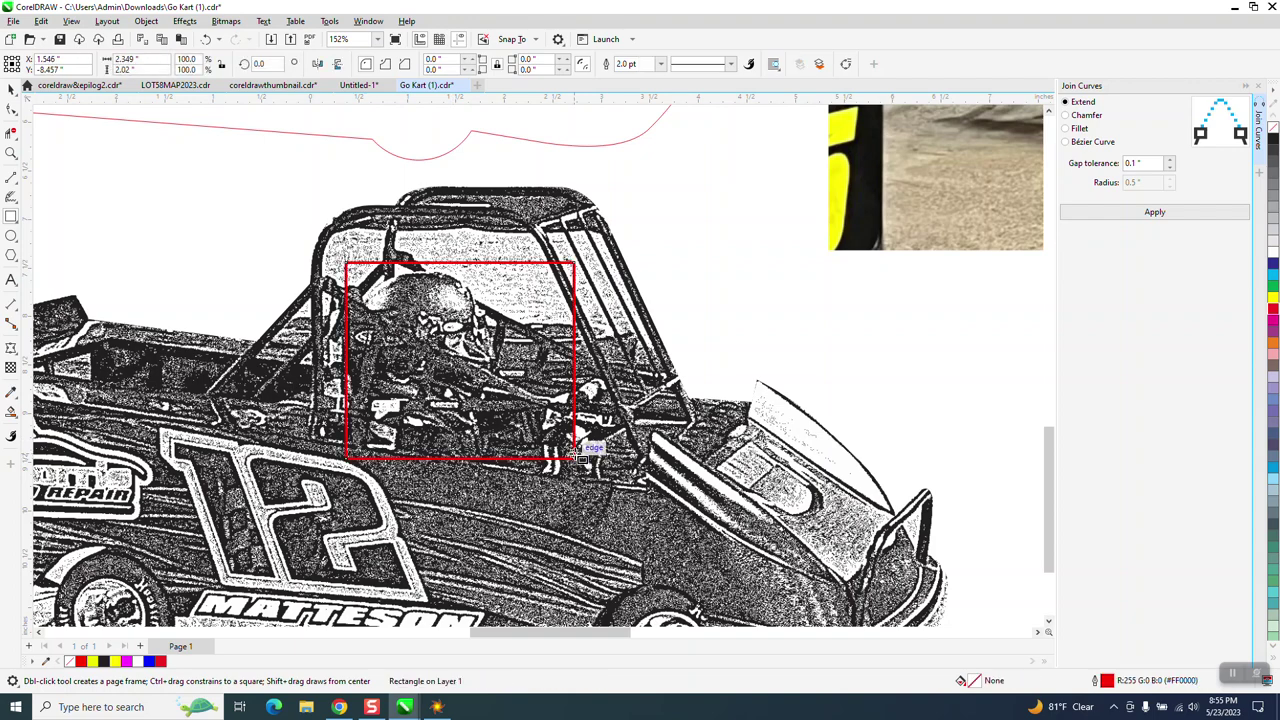
pyautogui.scroll(-2, 560, 440)
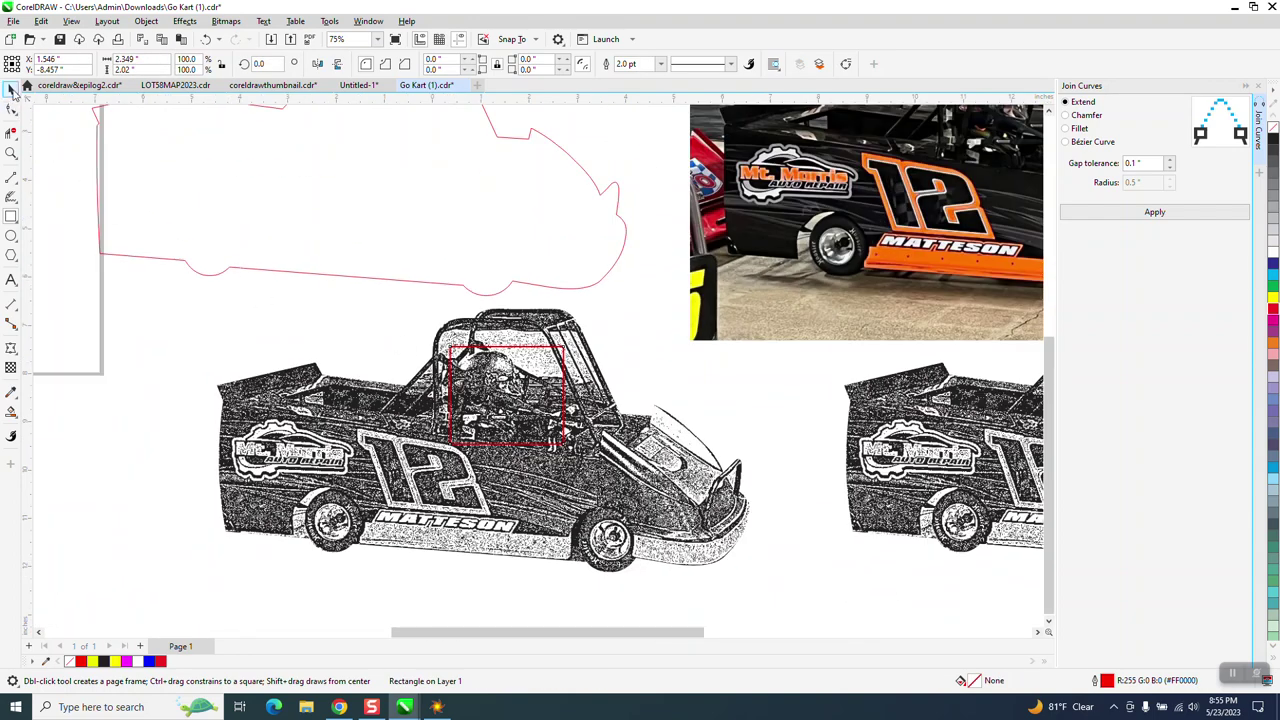
pyautogui.click(11, 89)
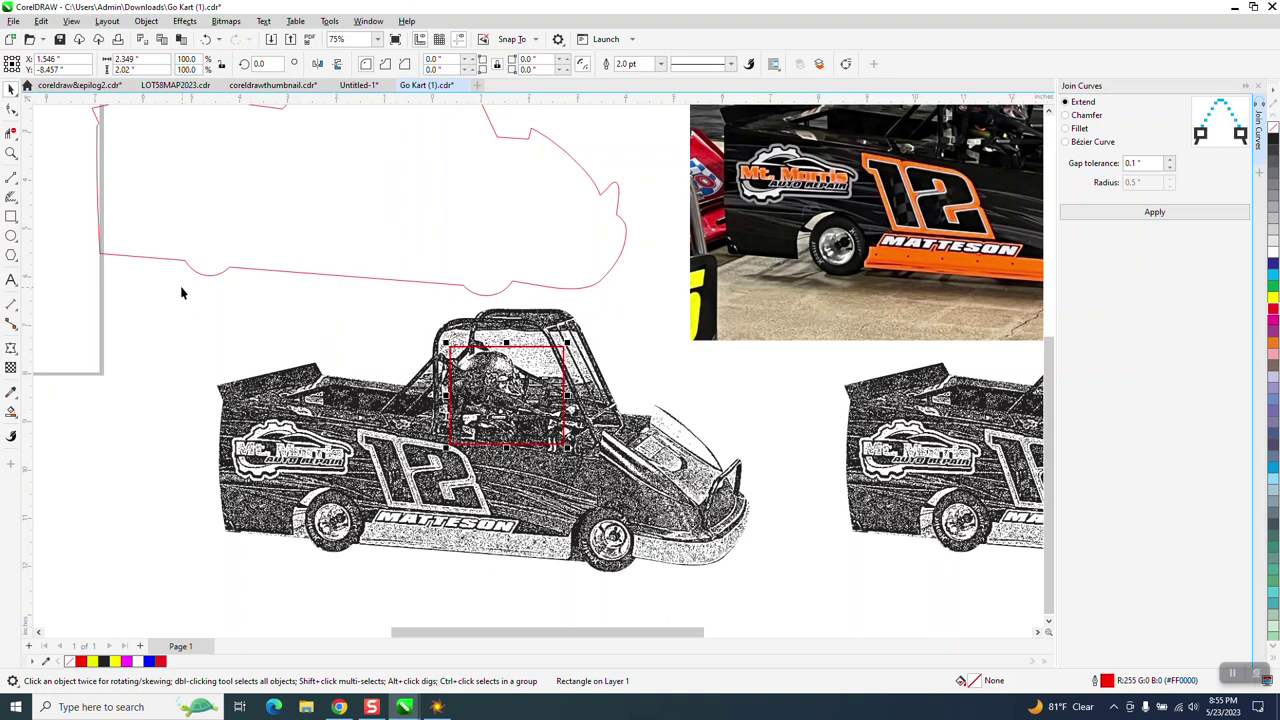
pyautogui.moveTo(178, 277); pyautogui.dragTo(760, 608)
pyautogui.click(565, 393)
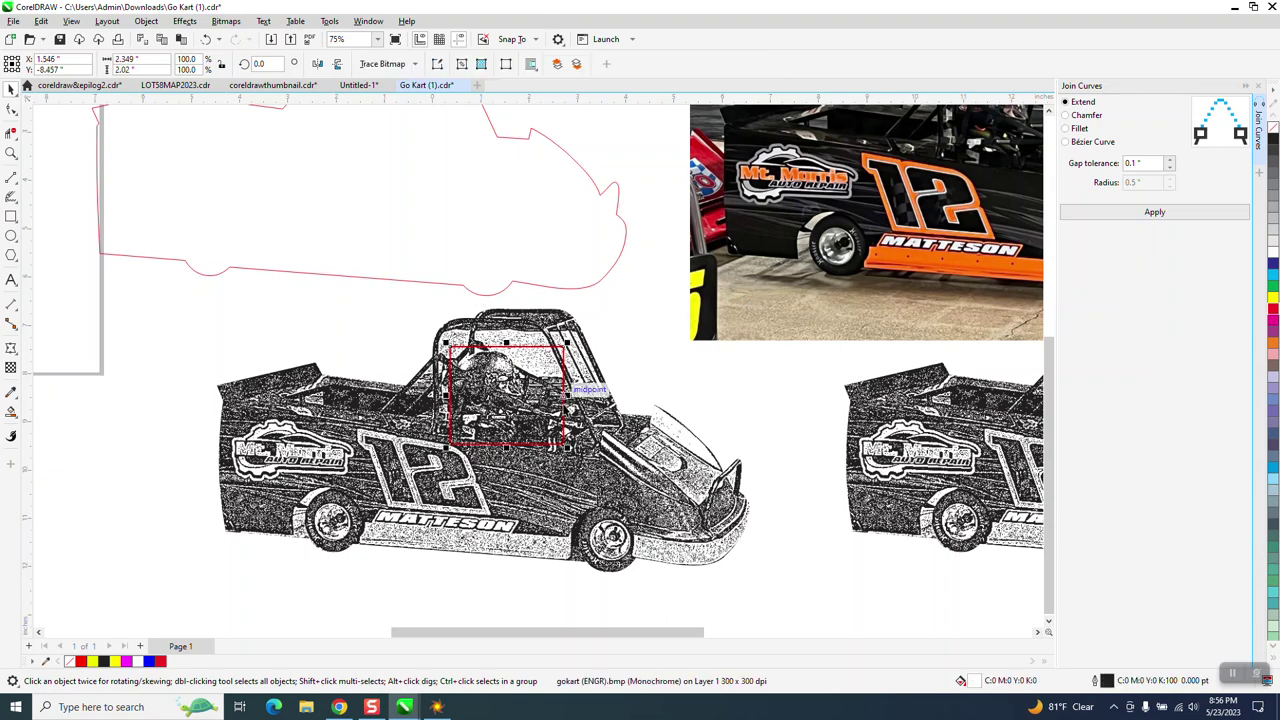
# Step: Drag the red square to the lower left and the cropped cockpit piece to the upper left
pyautogui.moveTo(507, 395); pyautogui.dragTo(181, 487)
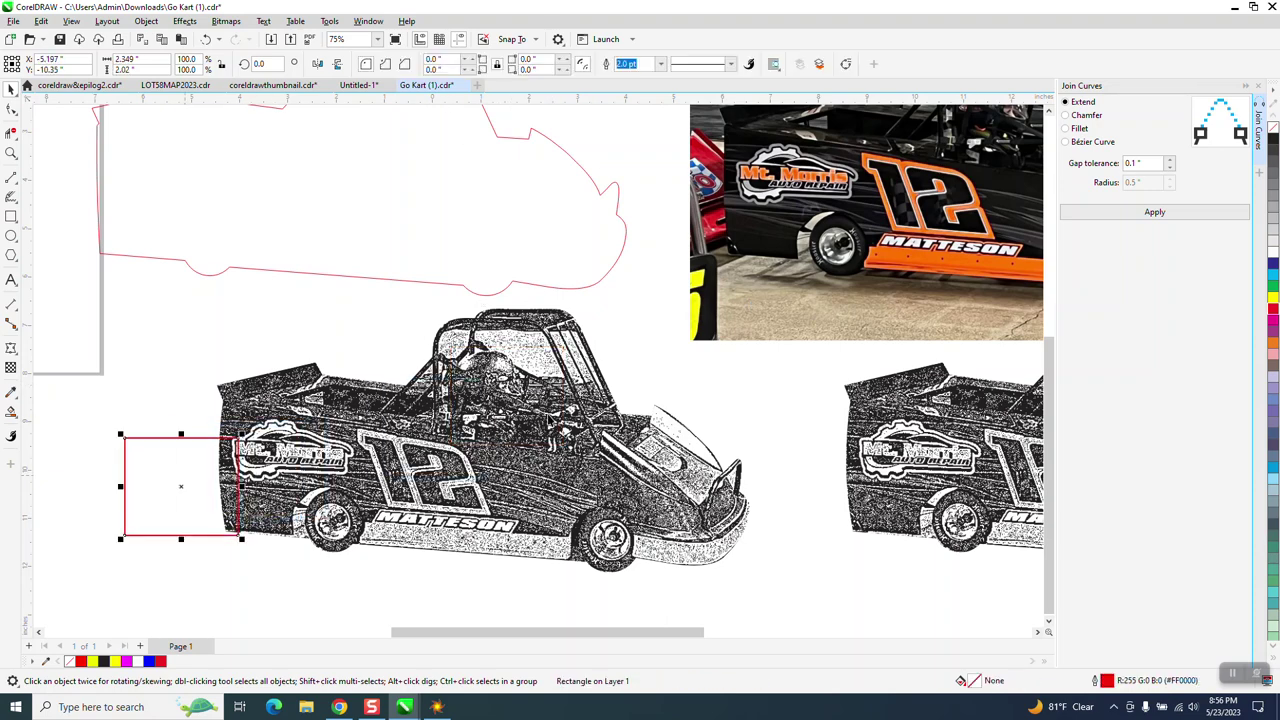
pyautogui.moveTo(360, 448); pyautogui.dragTo(168, 338)
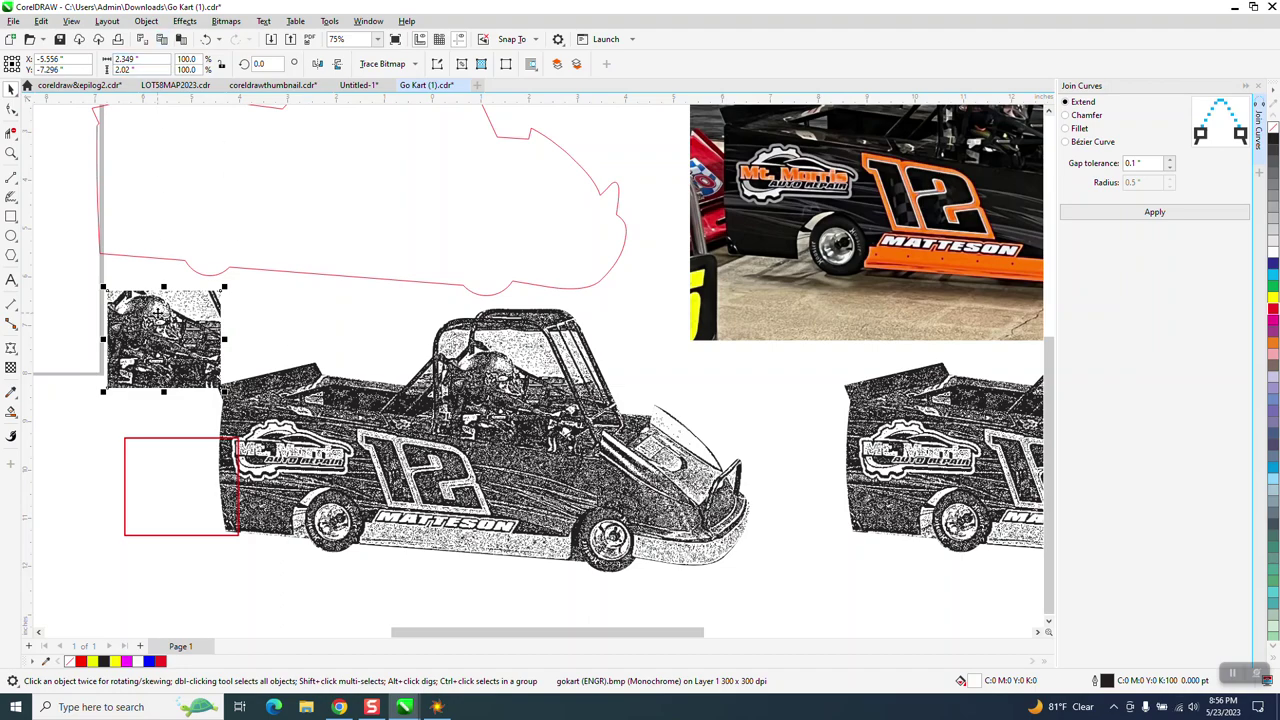
pyautogui.click(11, 152)
pyautogui.moveTo(113, 266); pyautogui.dragTo(238, 378)
pyautogui.scroll(-2, 278, 393)
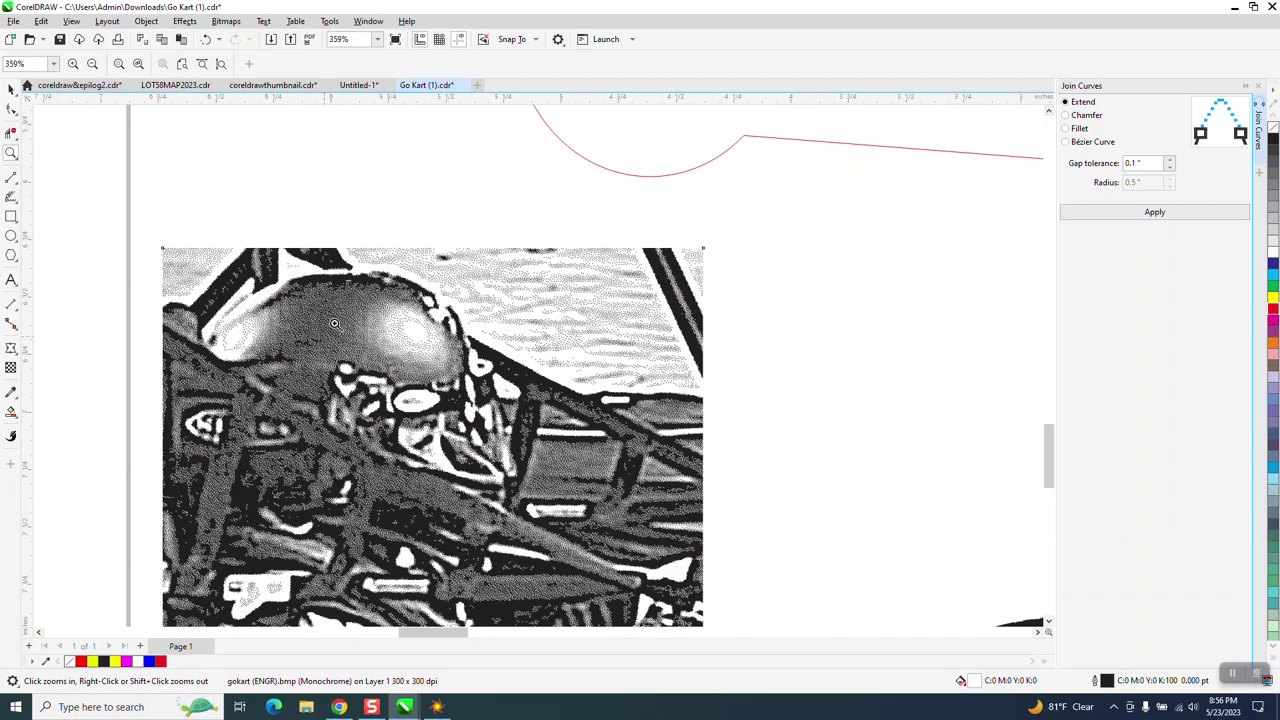
pyautogui.scroll(5, 446, 398)
pyautogui.scroll(-1, 549, 322)
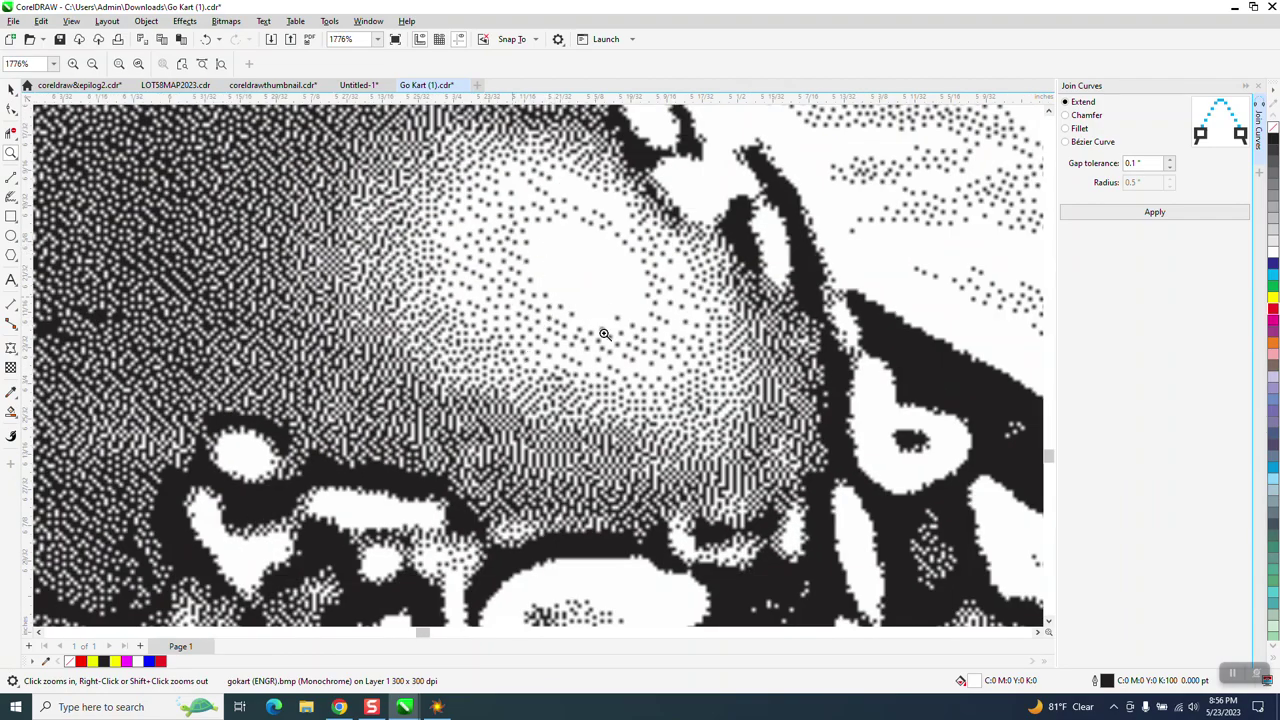
pyautogui.scroll(-1, 598, 325)
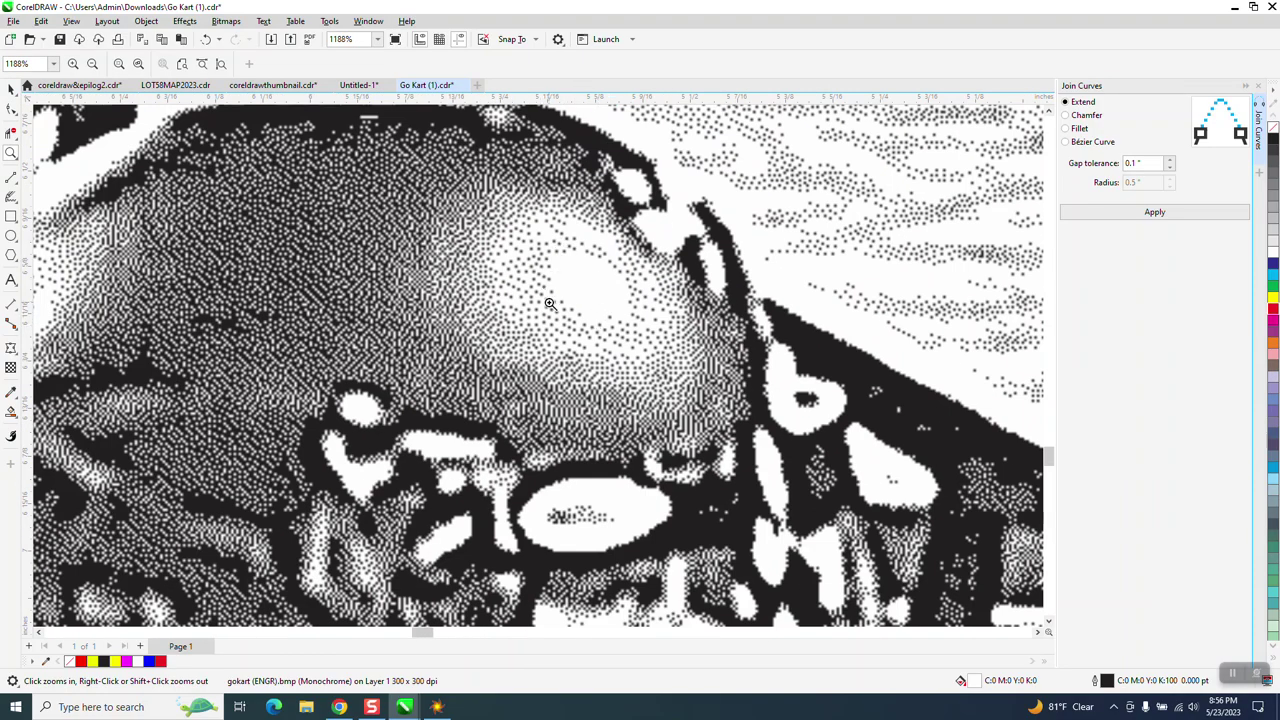
pyautogui.scroll(-1, 338, 256)
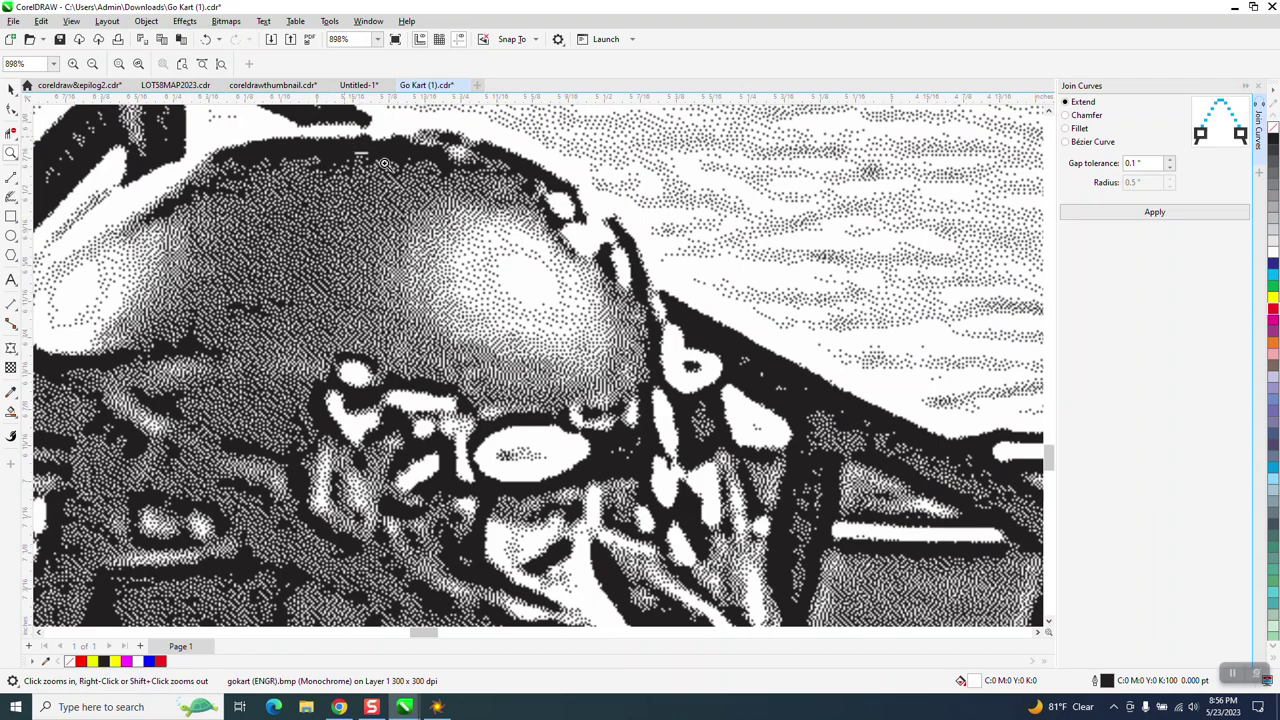
pyautogui.scroll(5, 449, 200)
pyautogui.scroll(-2, 457, 286)
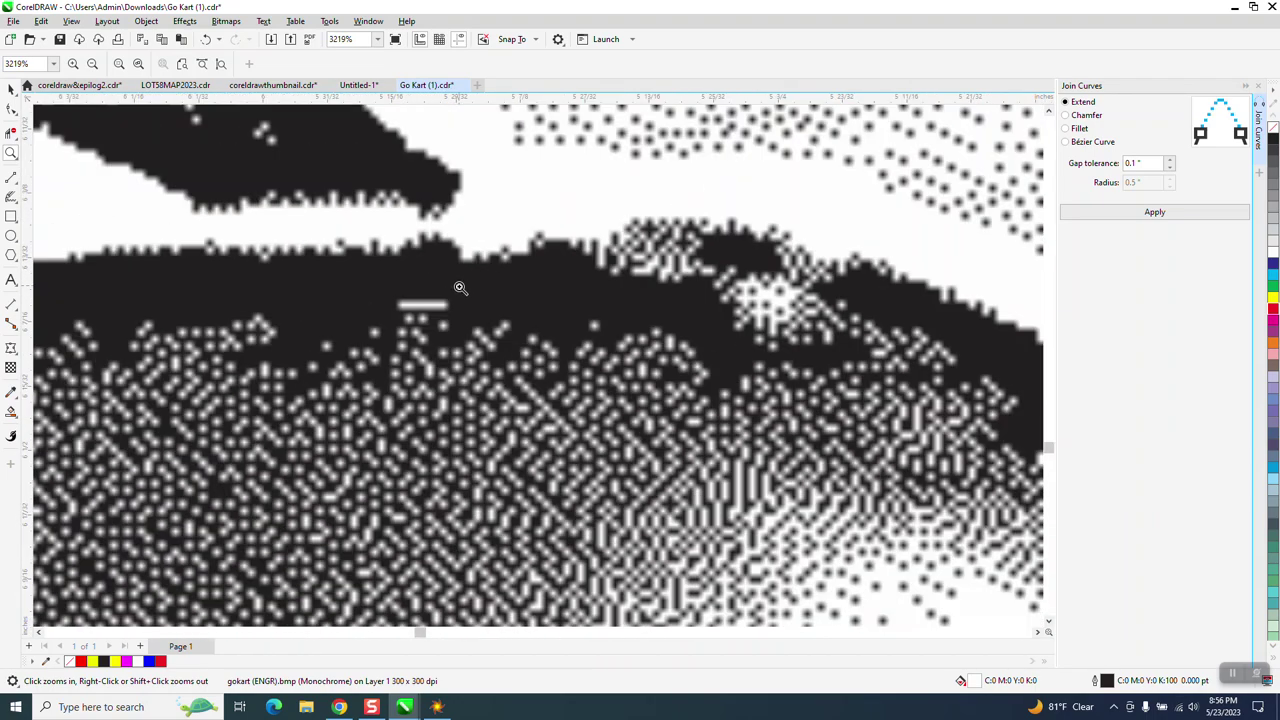
pyautogui.scroll(-5, 460, 288)
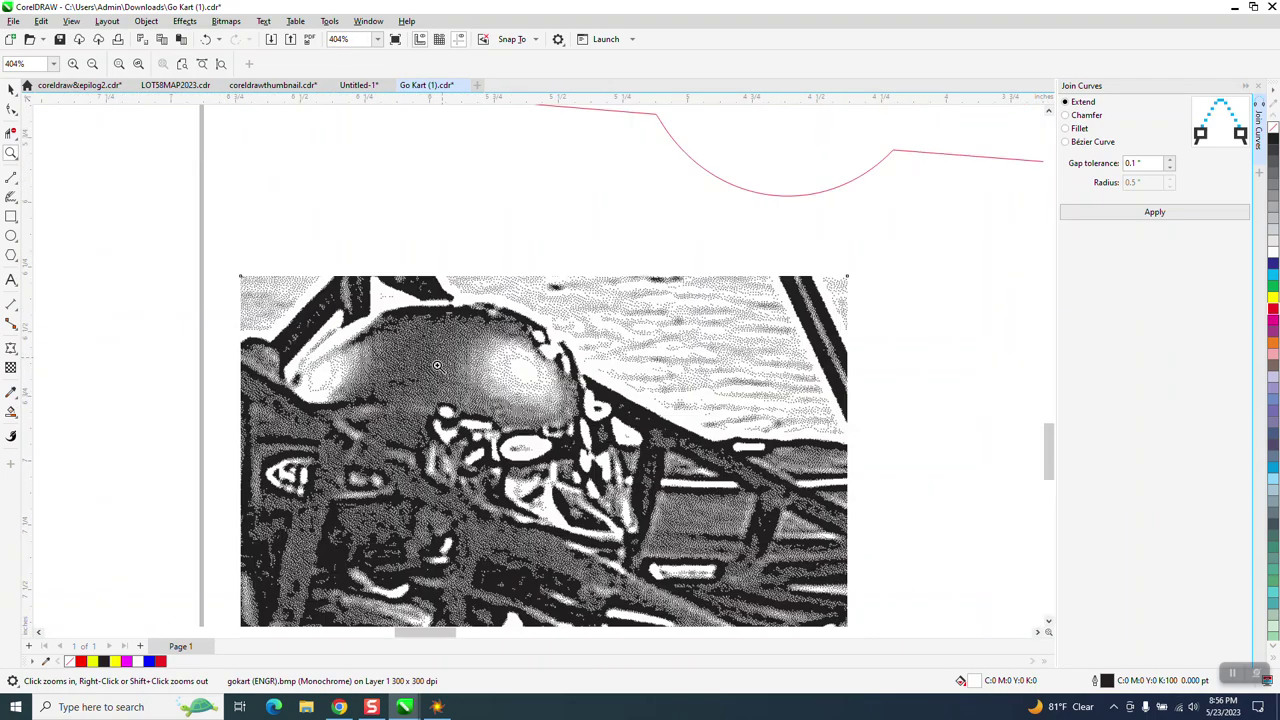
pyautogui.scroll(-4, 437, 365)
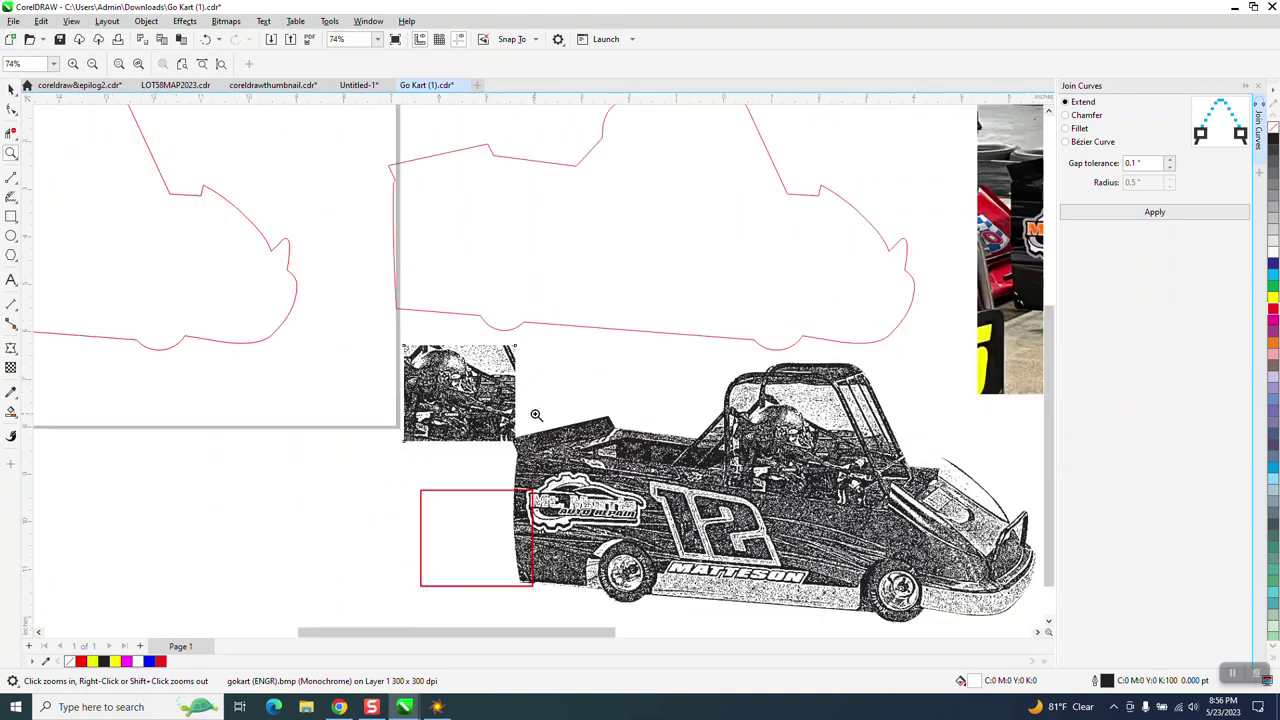
pyautogui.click(11, 89)
pyautogui.click(404, 380)
pyautogui.press('Escape')
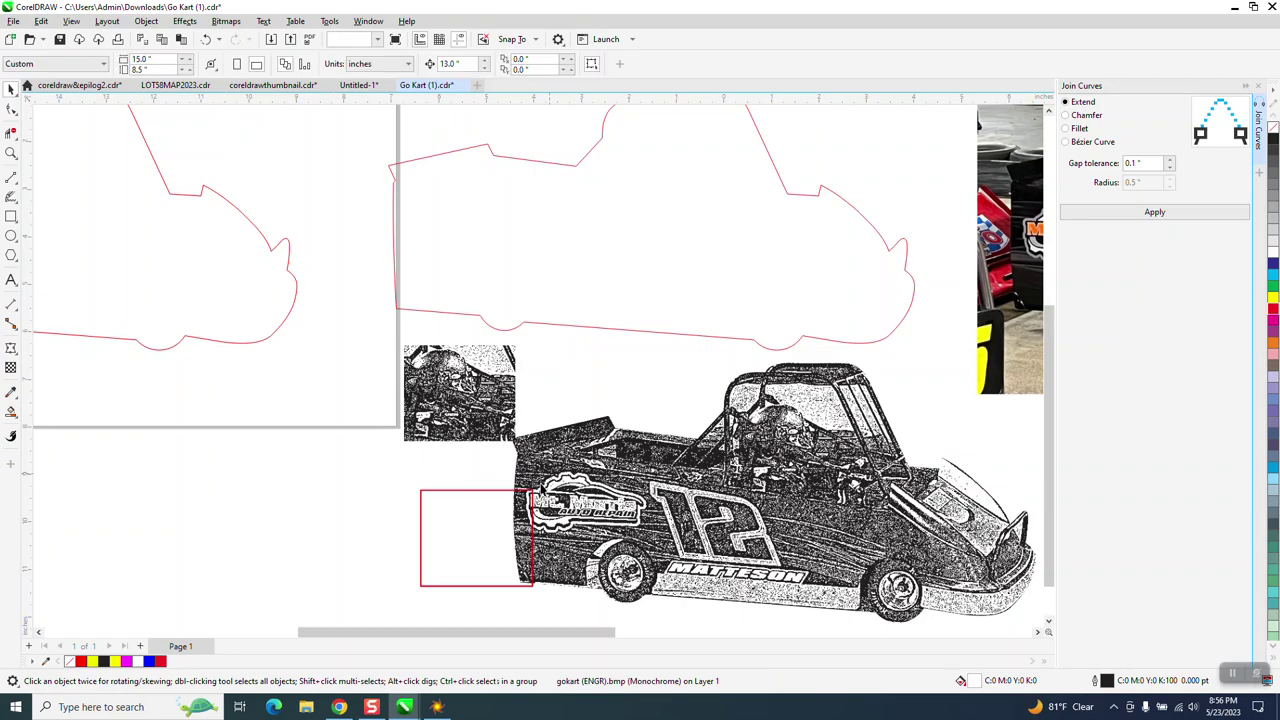
pyautogui.click(11, 153)
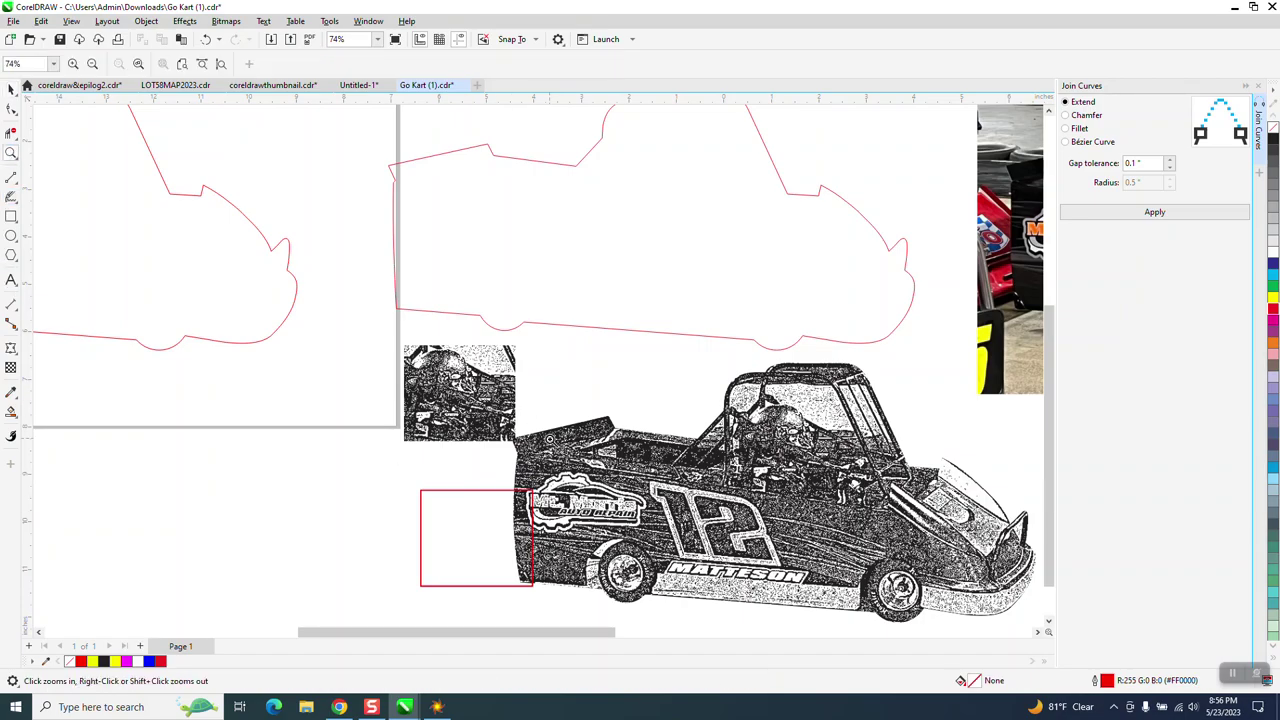
pyautogui.click(766, 580)
pyautogui.scroll(-2, 380, 465)
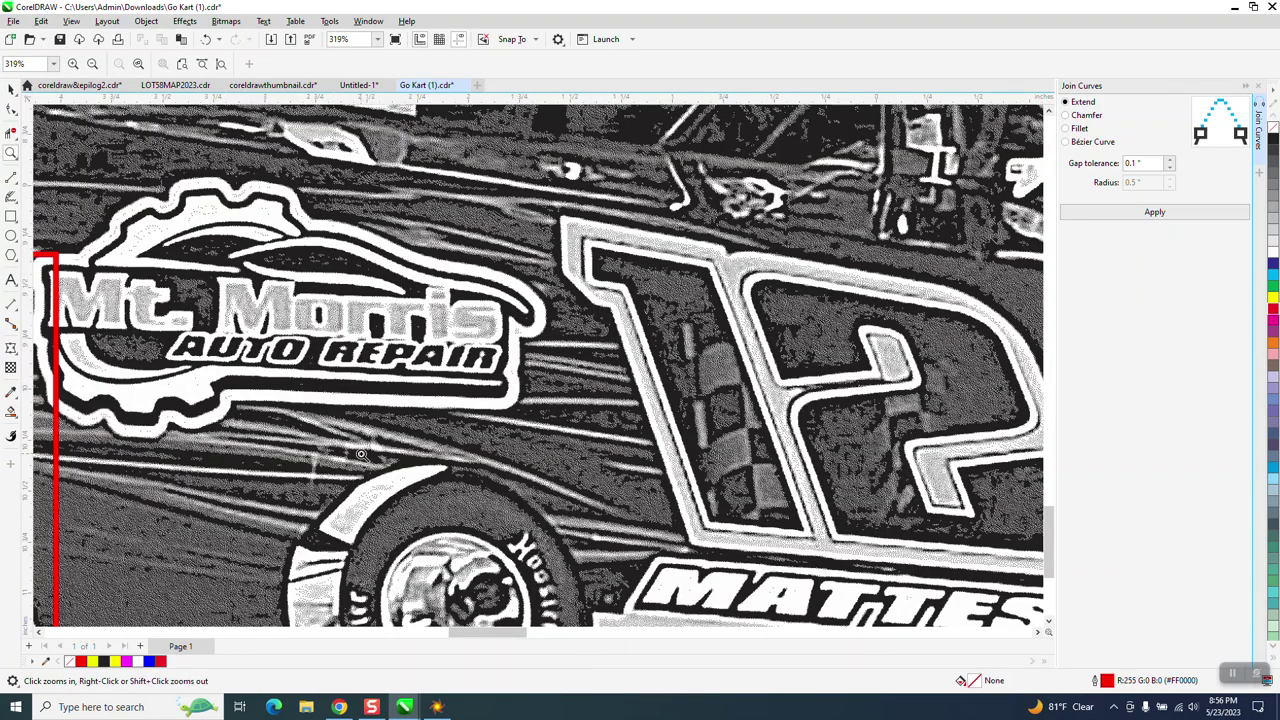
pyautogui.scroll(-4, 330, 438)
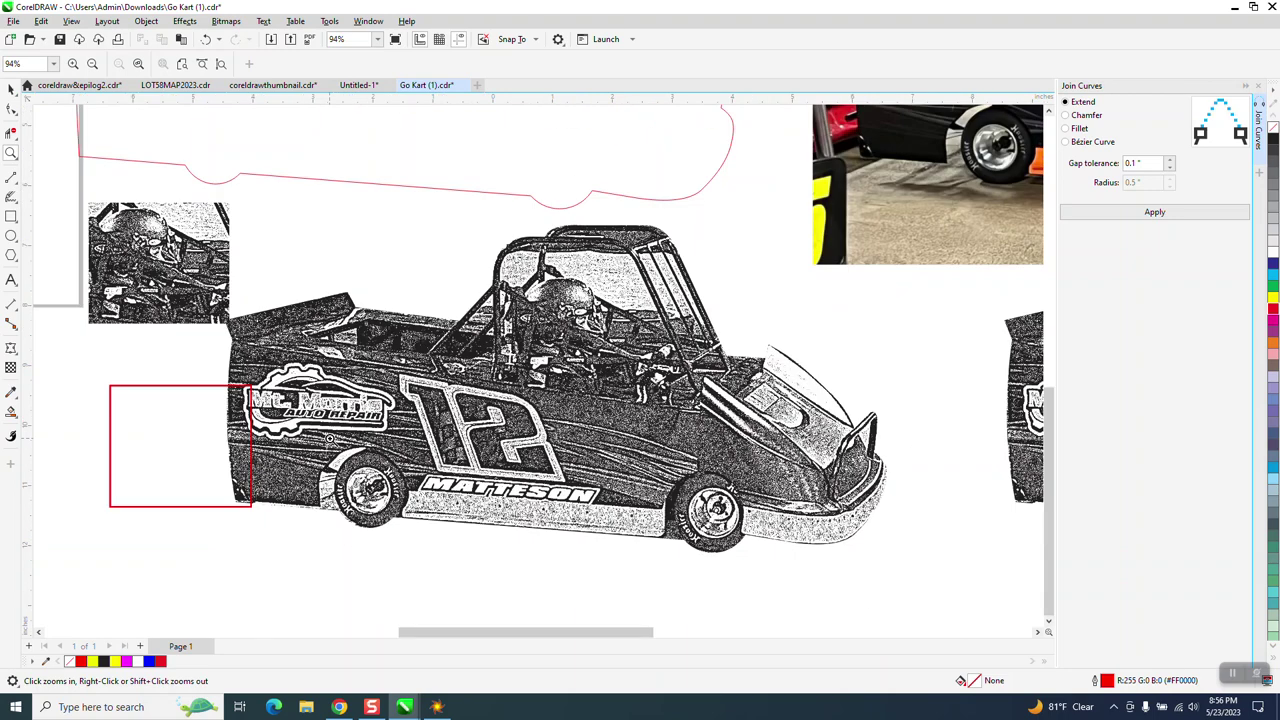